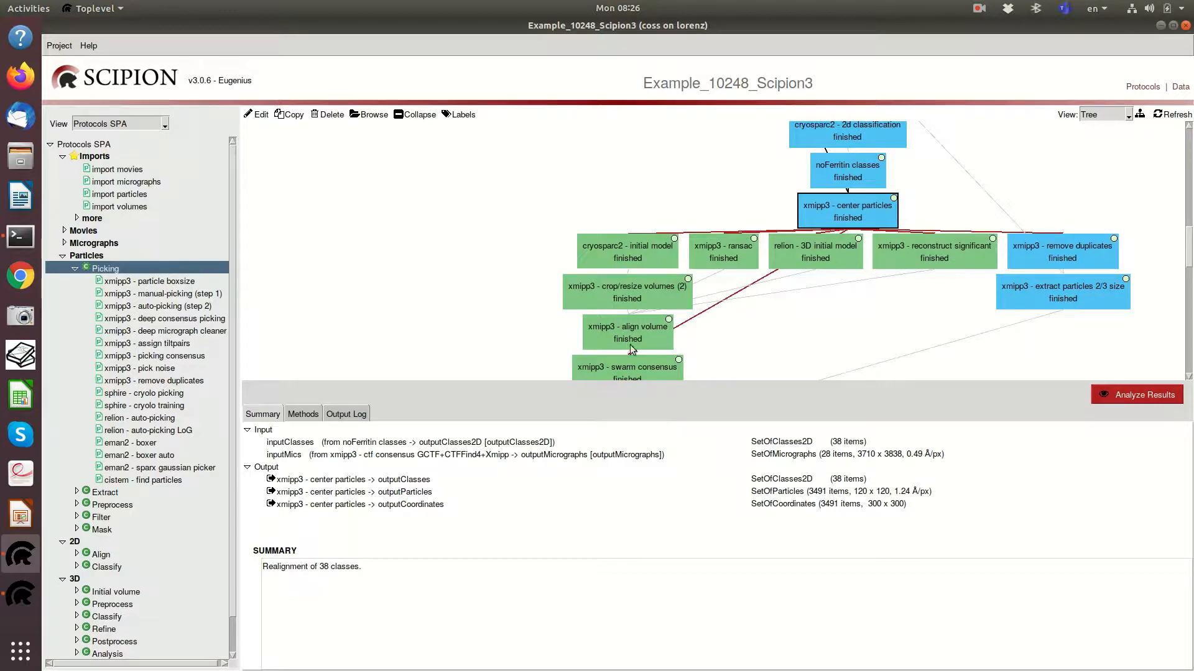
# Step: Collapse the Particles protocols and expand the 3D Initial volume group to examine its available methods
pyautogui.scroll(-1, 806, 225)
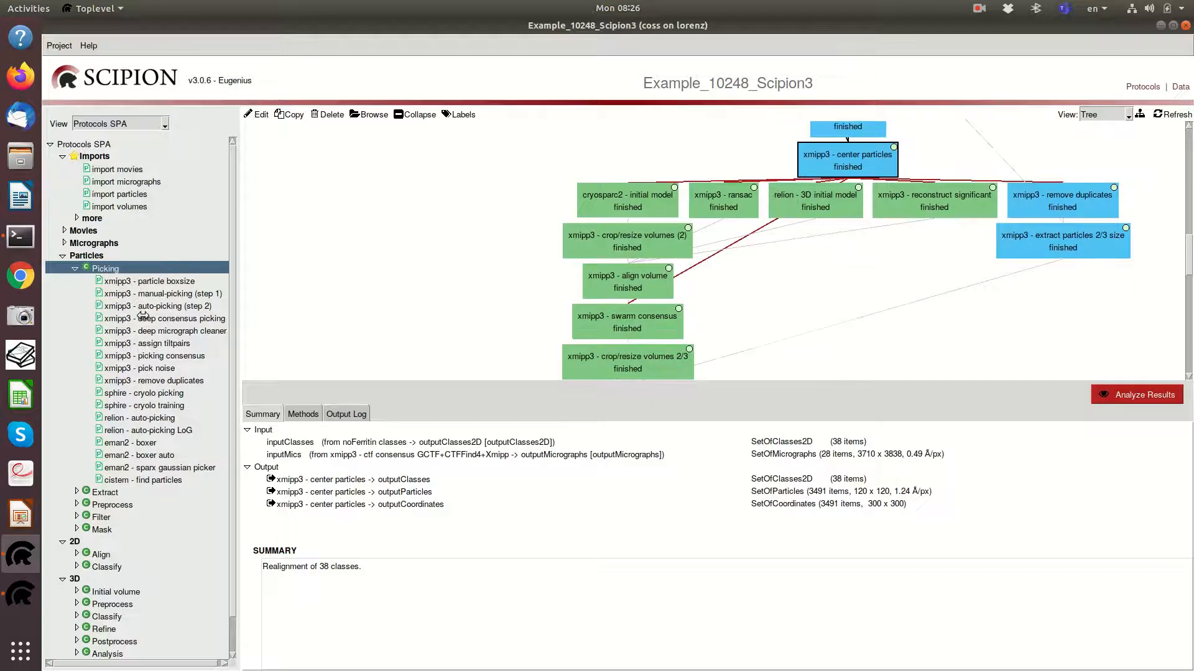
pyautogui.click(63, 256)
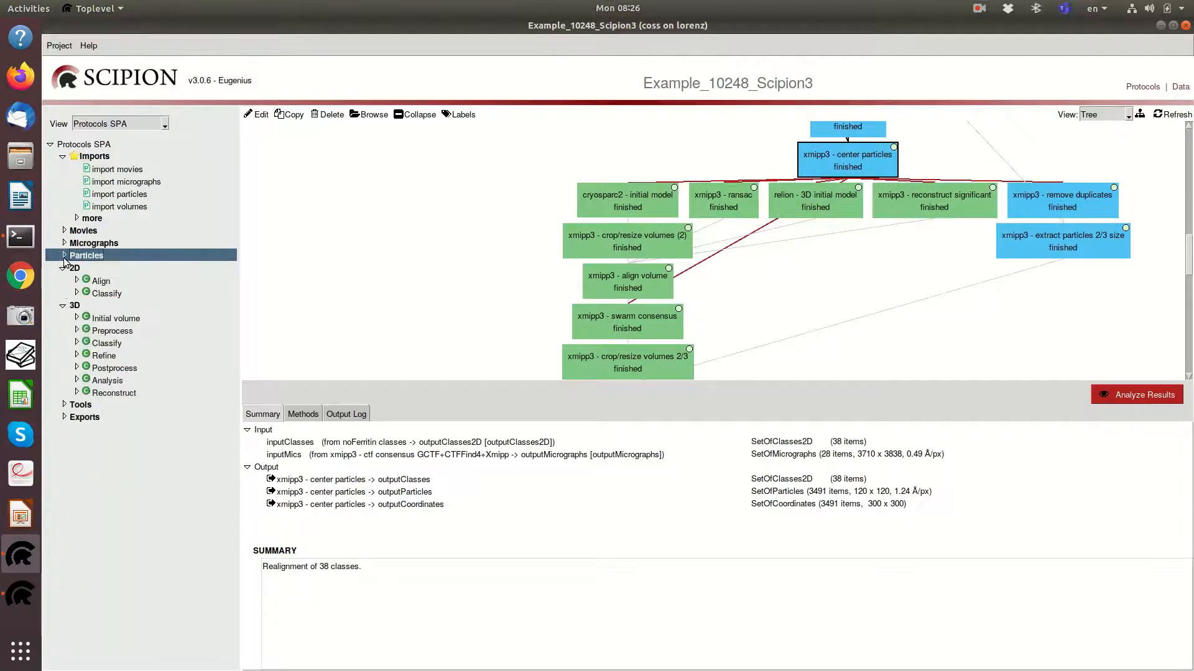
pyautogui.click(76, 319)
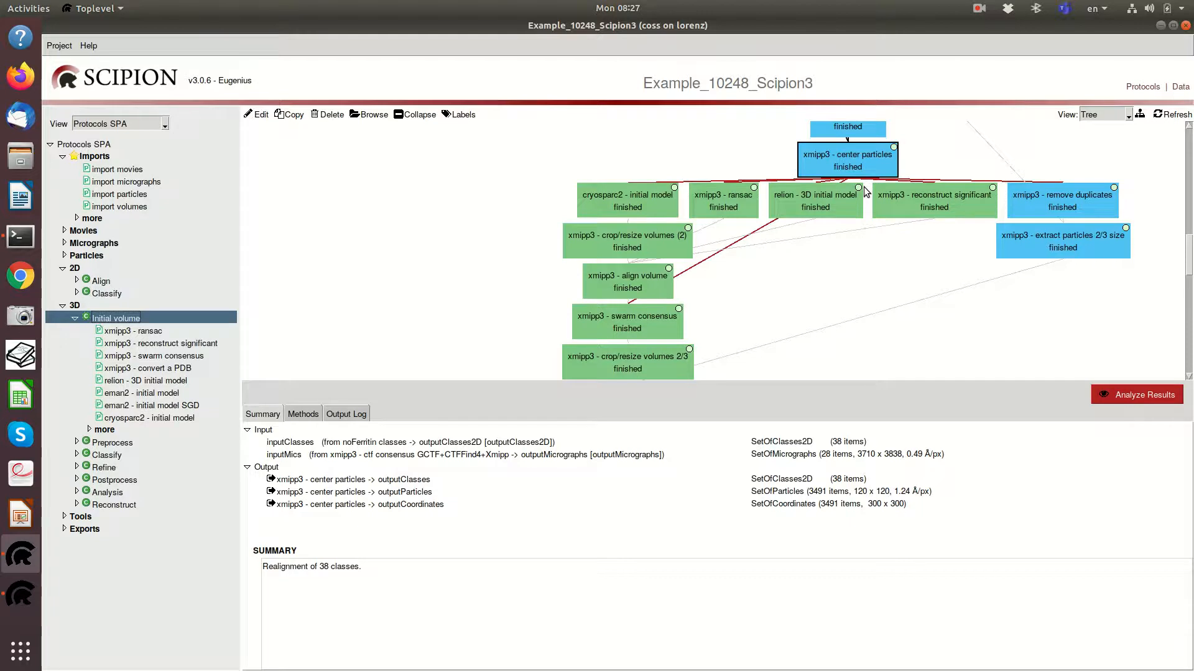
# Step: Display the particle classes of the cryosparc2 2D classification with Scipion, examine the class averages, and close the viewers
pyautogui.scroll(2, 864, 188)
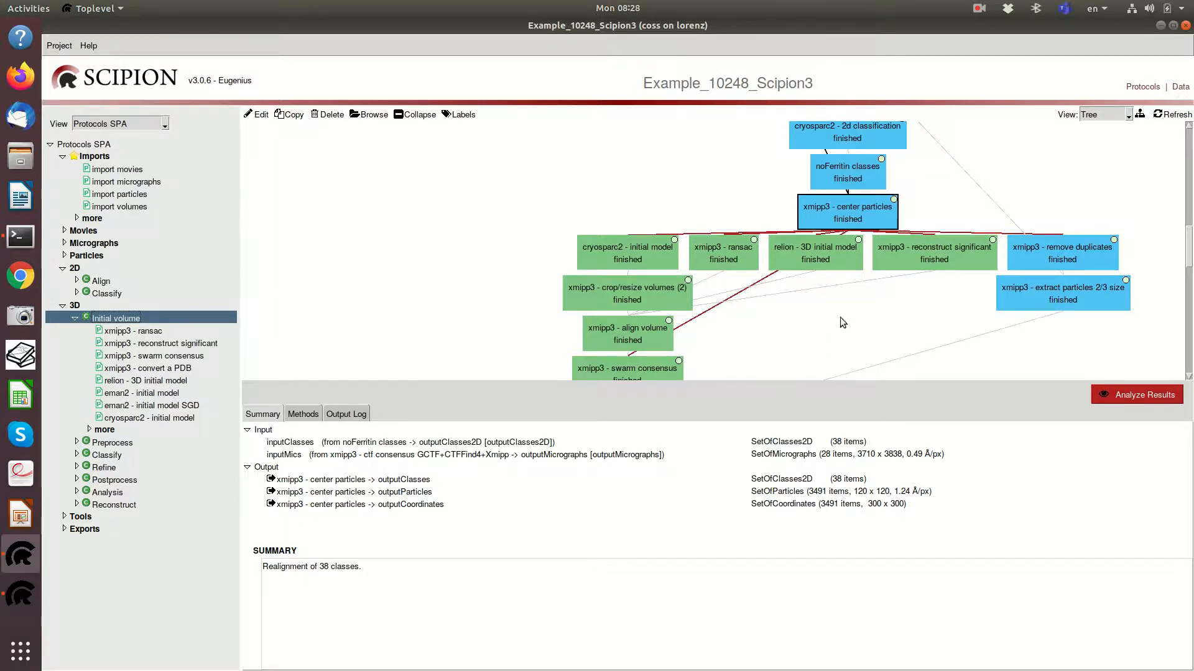
pyautogui.scroll(1, 841, 317)
pyautogui.click(852, 184)
pyautogui.click(1137, 395)
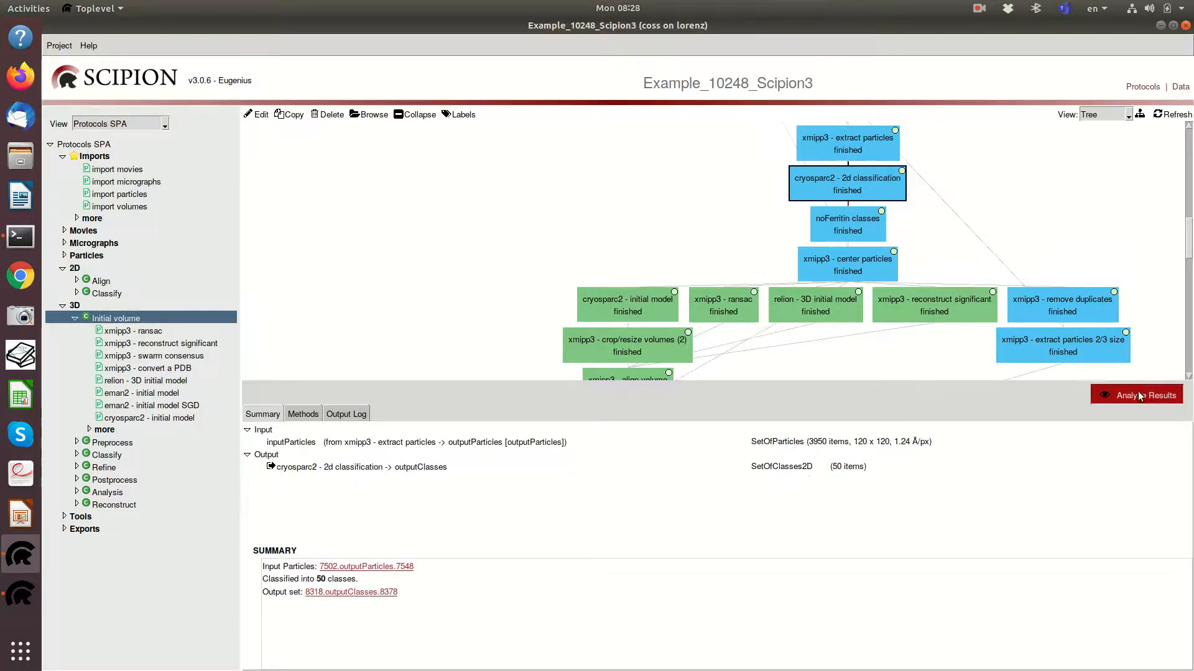
pyautogui.click(795, 368)
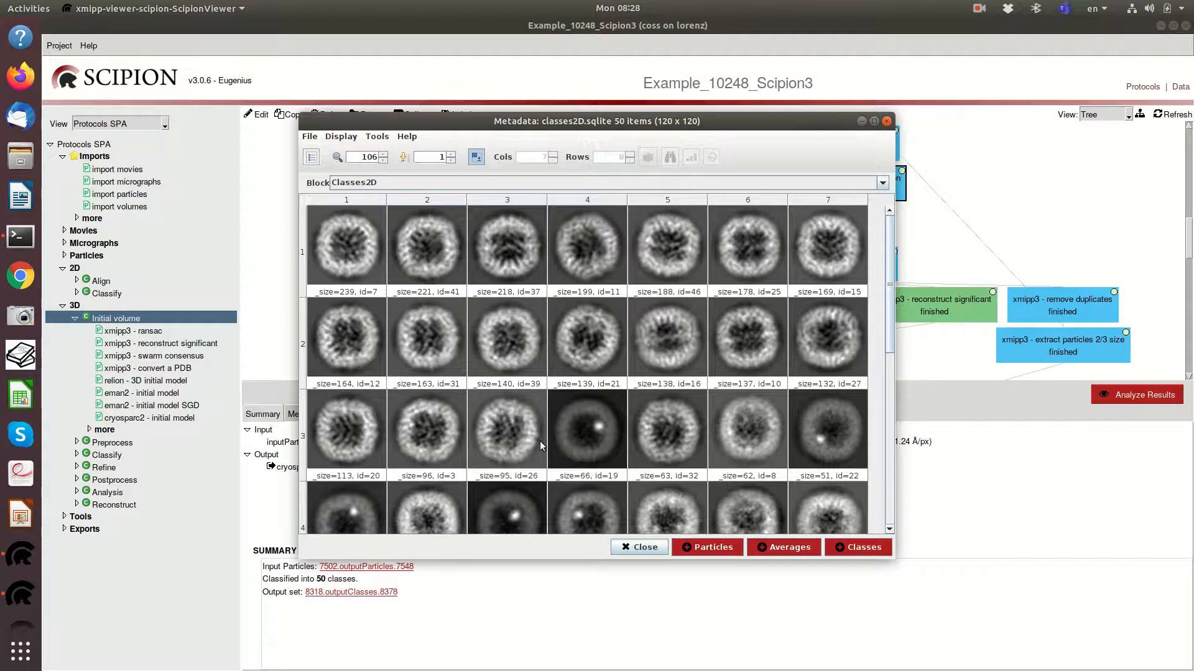
pyautogui.click(634, 550)
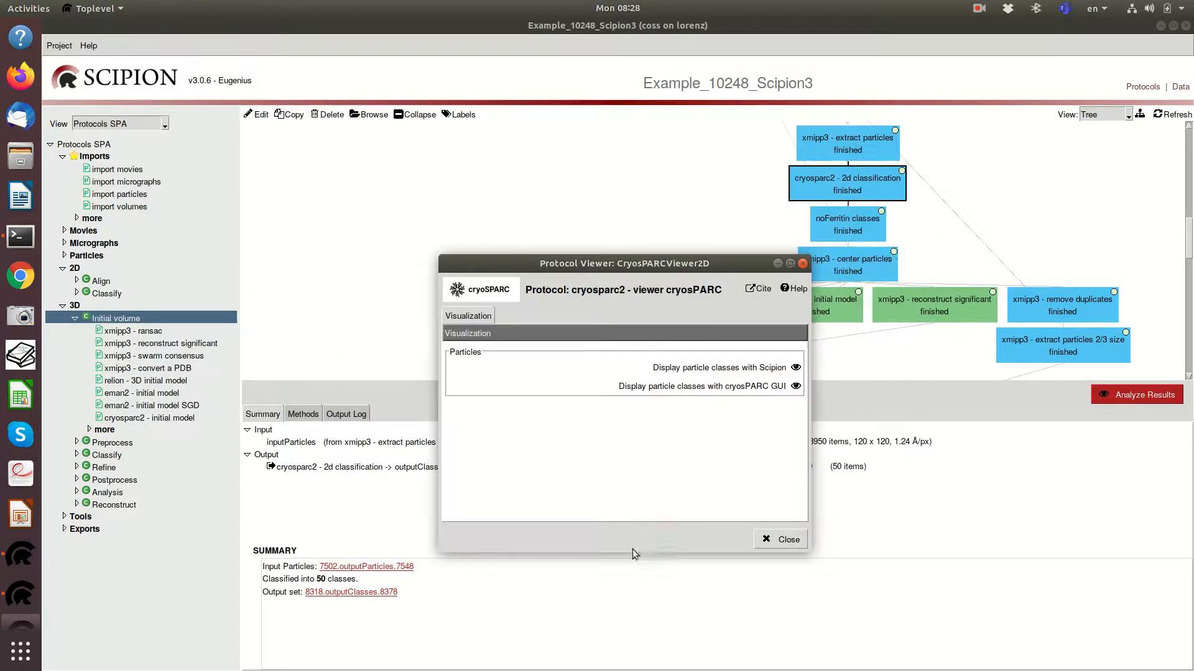
pyautogui.click(803, 264)
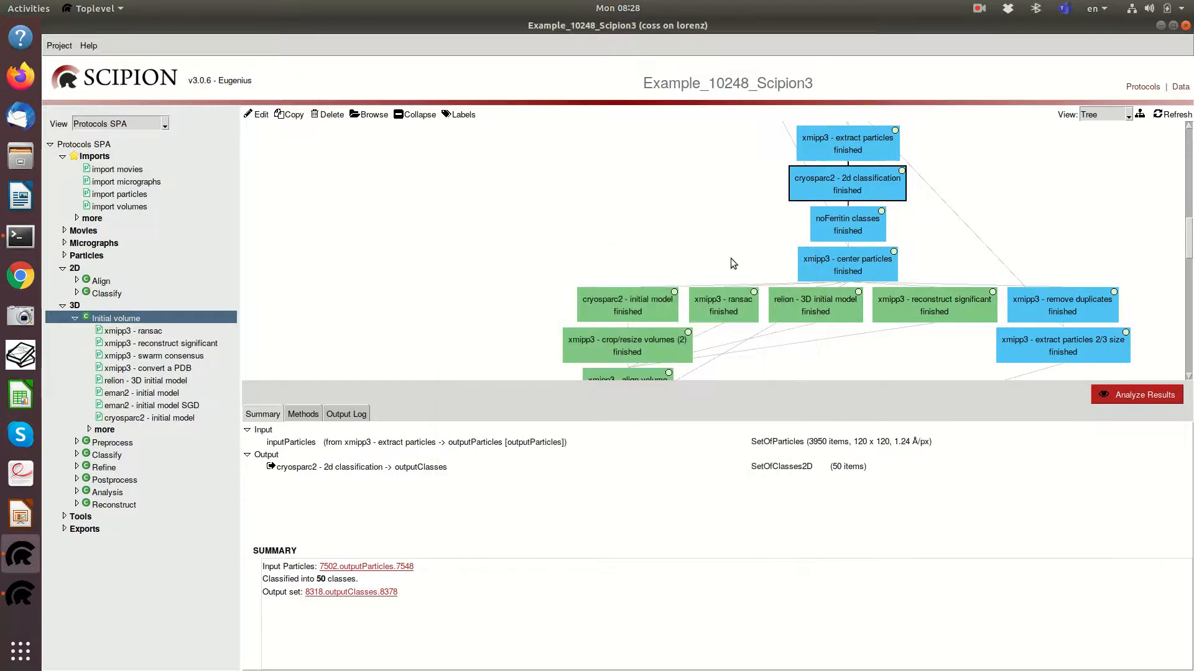
# Step: Review the input particles and ab-initio reconstruction settings of the cryosparc2 initial model protocol, and close its form
pyautogui.click(647, 300)
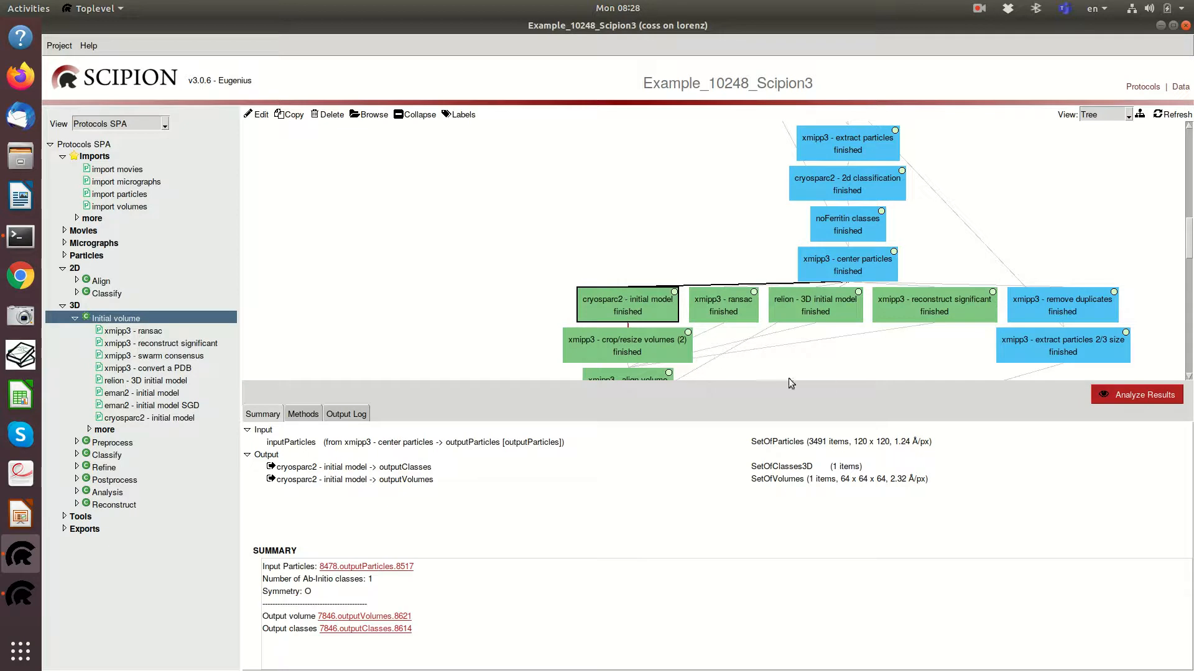
pyautogui.click(261, 118)
pyautogui.moveTo(646, 147); pyautogui.dragTo(424, 145)
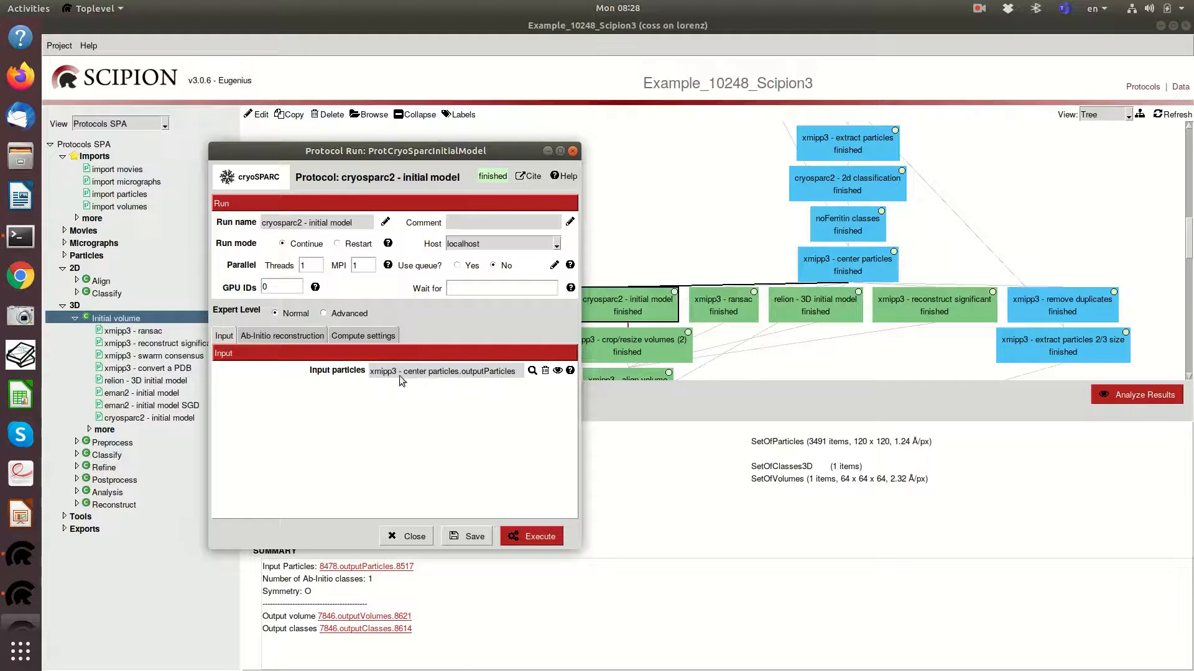
pyautogui.click(281, 336)
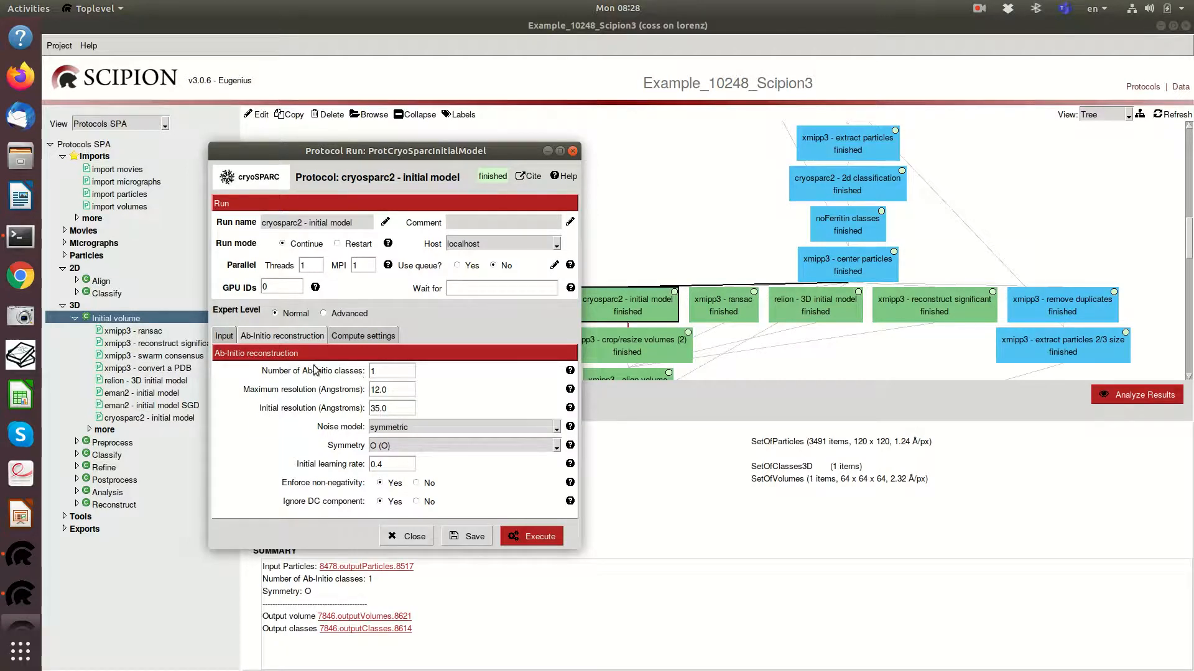
pyautogui.click(391, 373)
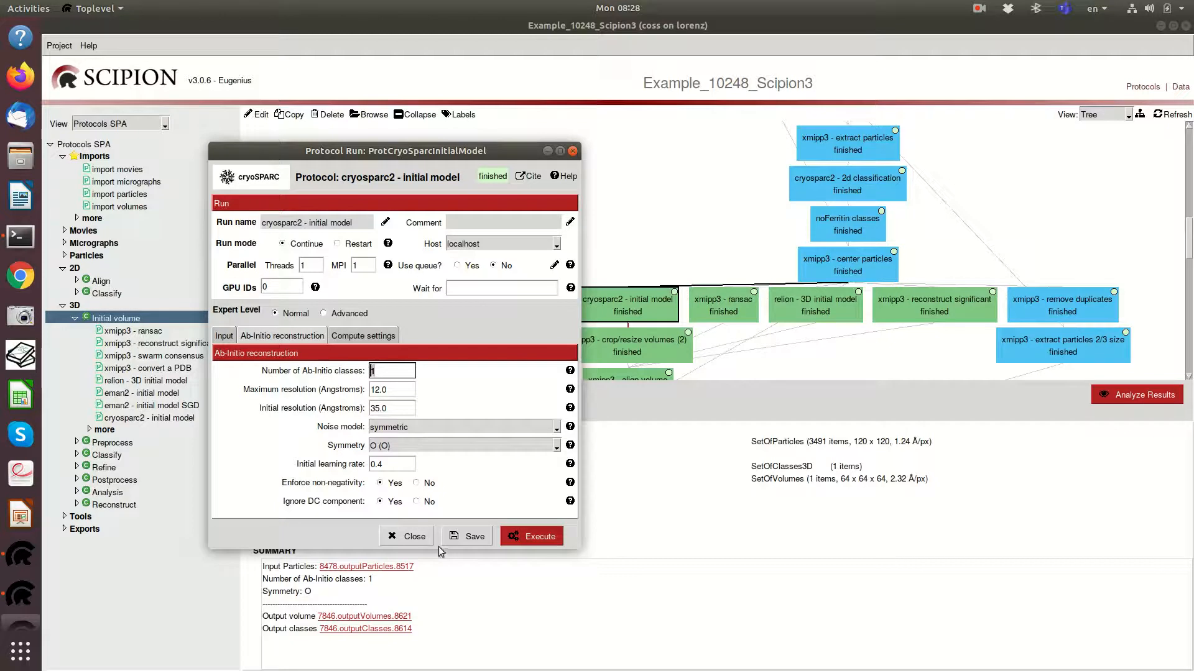
pyautogui.click(408, 536)
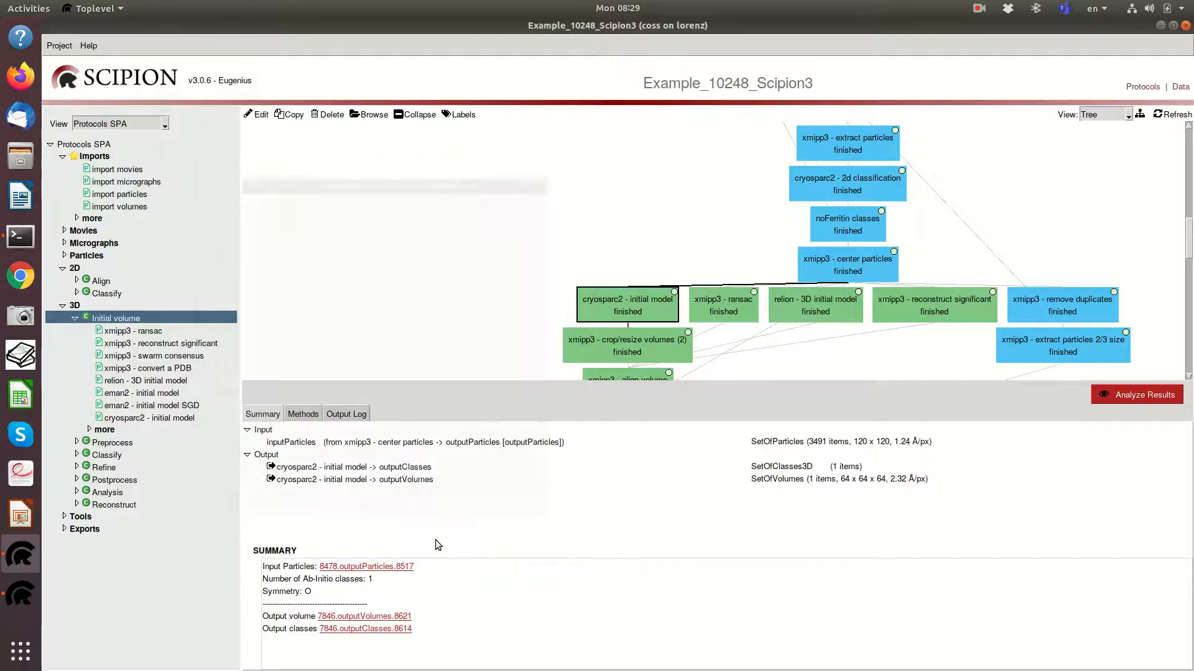
# Step: Review the input averages and symmetry group of the xmipp3 ransac protocol, and close its form
pyautogui.click(716, 315)
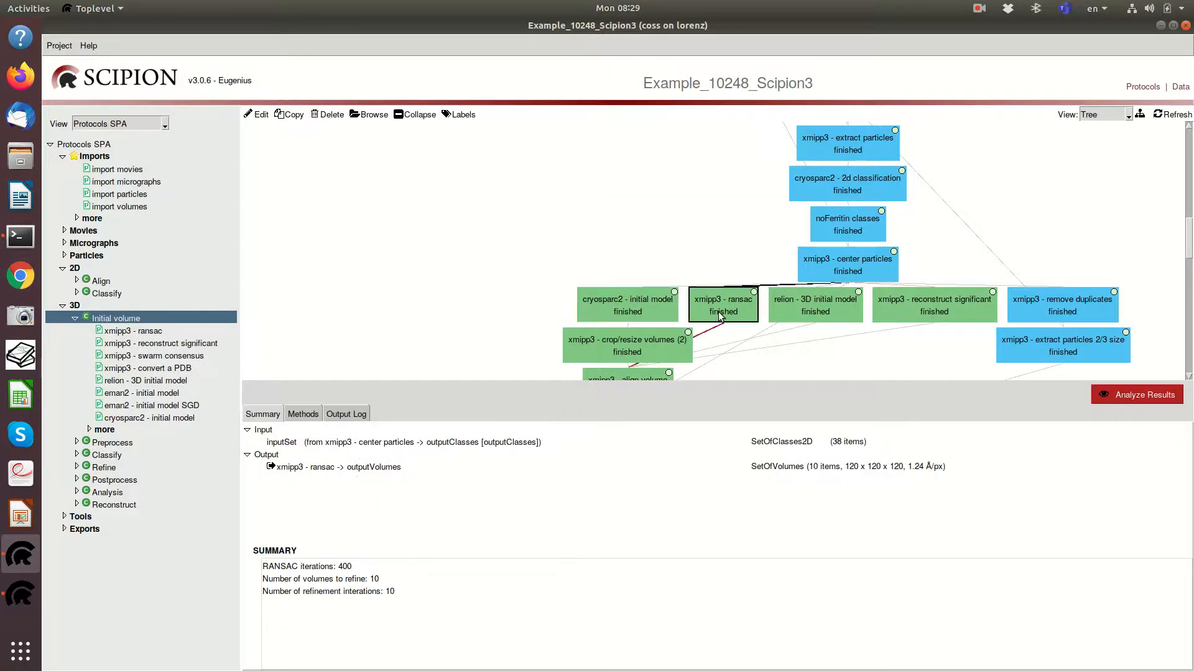
pyautogui.click(255, 117)
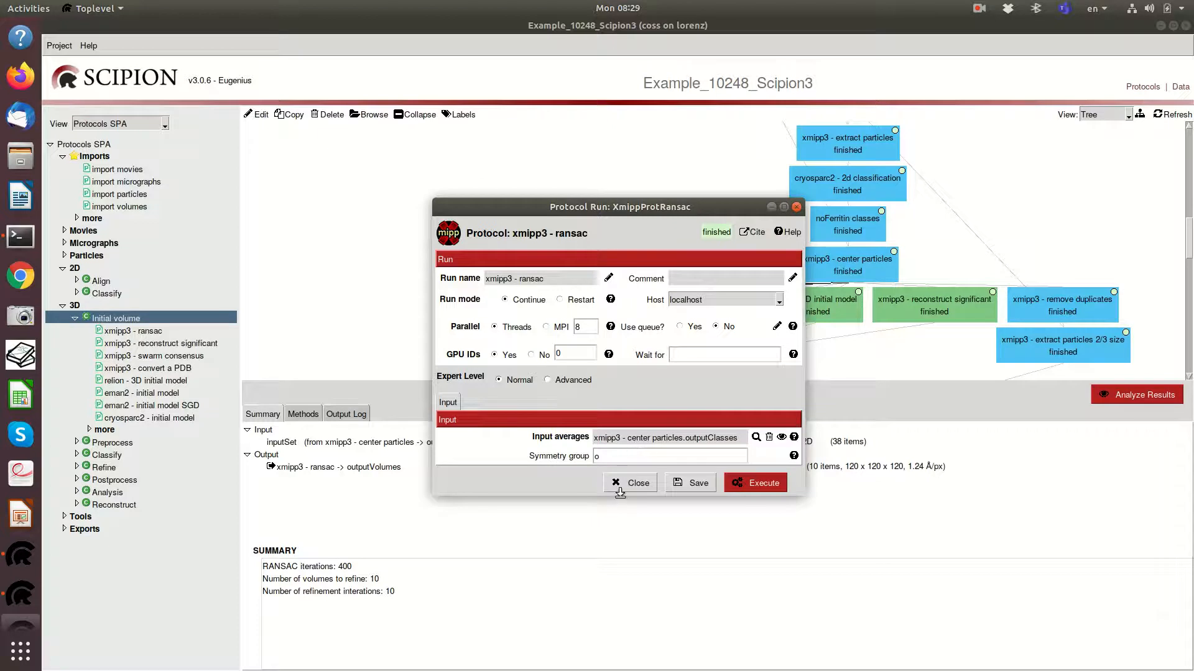
pyautogui.press('Escape')
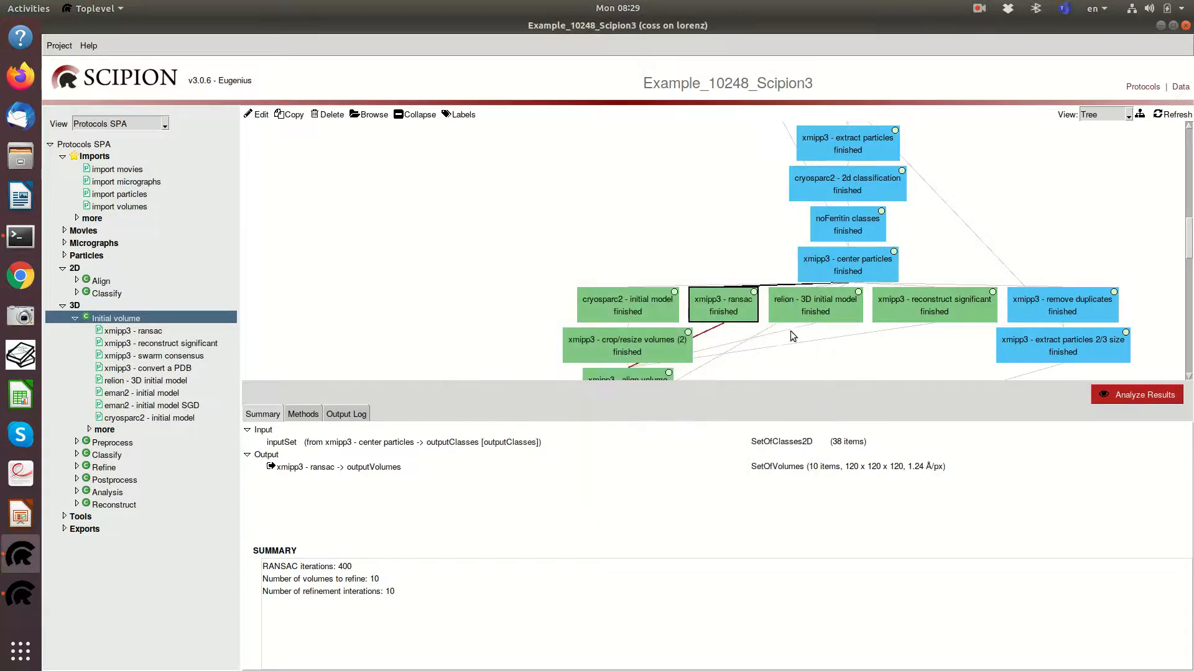
# Step: Review the input and optimisation settings of the relion 3D initial model protocol, and check the xmipp3 reconstruct significant summary
pyautogui.click(808, 304)
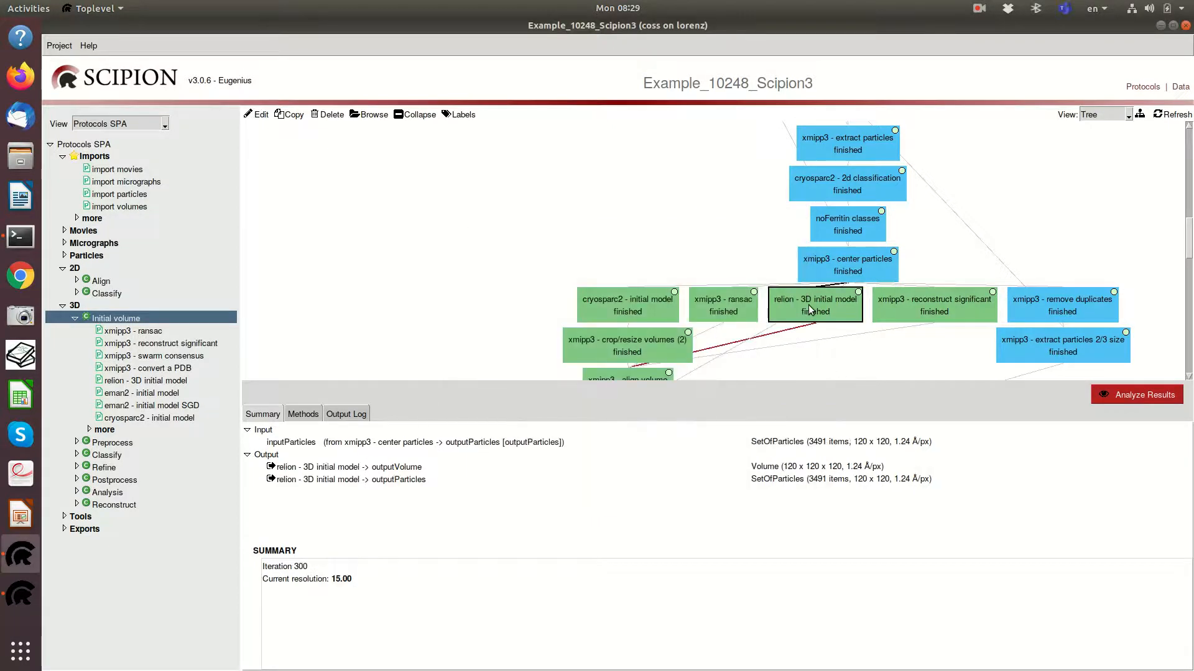
pyautogui.click(263, 116)
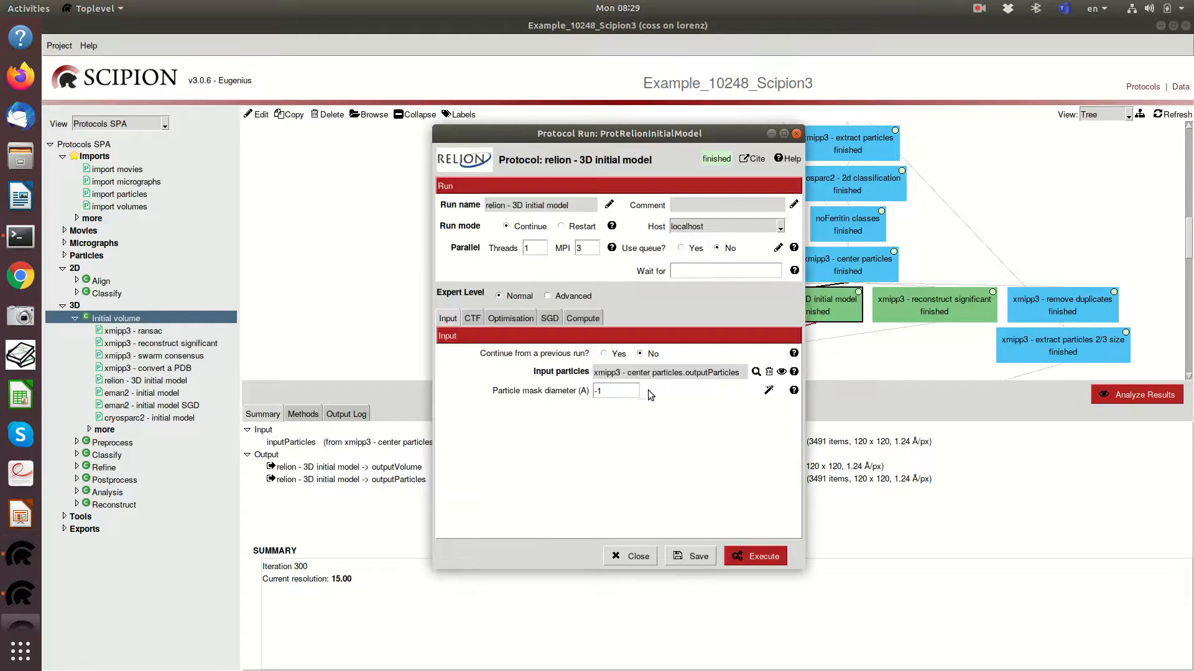
pyautogui.click(511, 319)
pyautogui.click(609, 354)
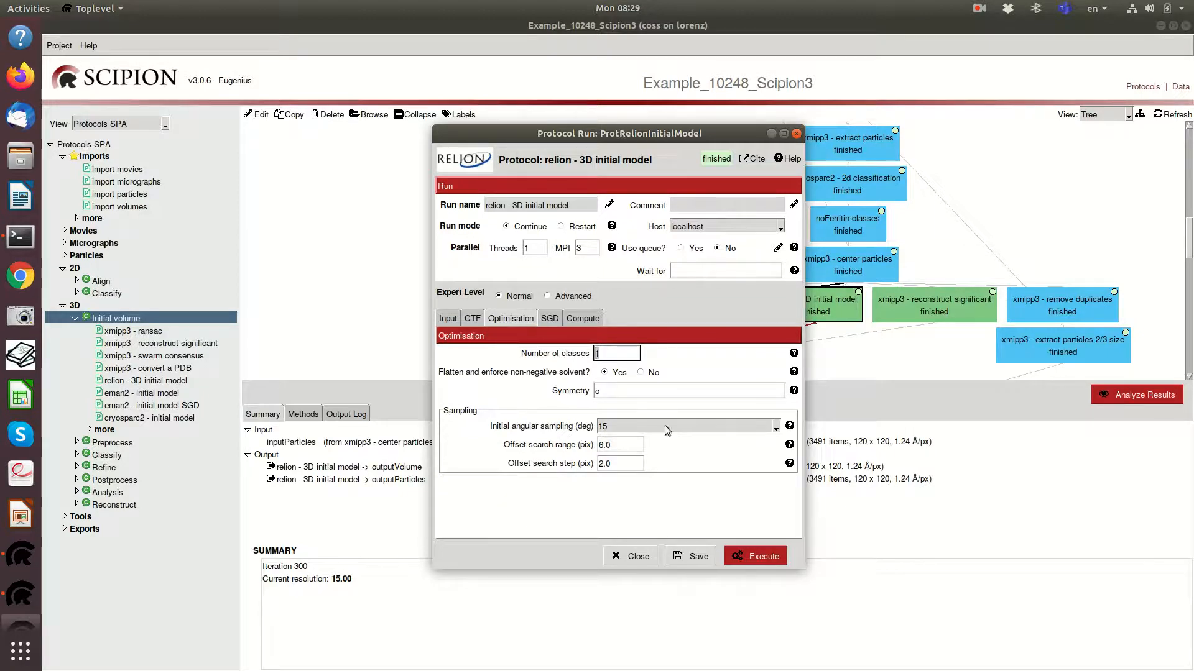
pyautogui.click(619, 393)
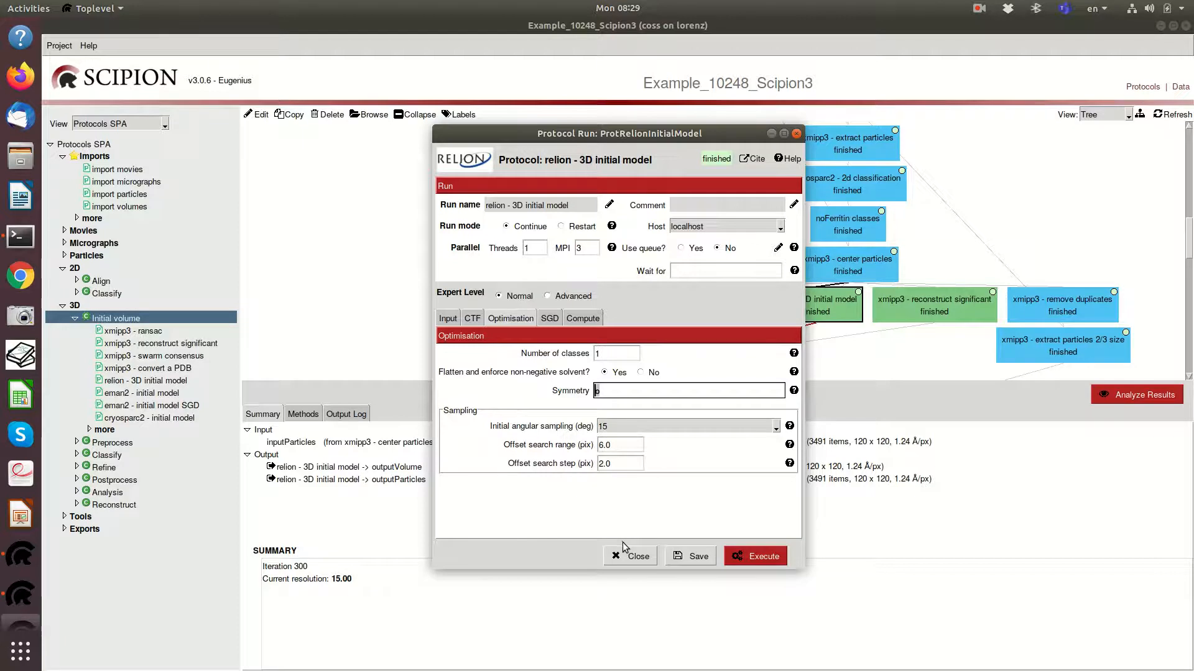
pyautogui.click(628, 562)
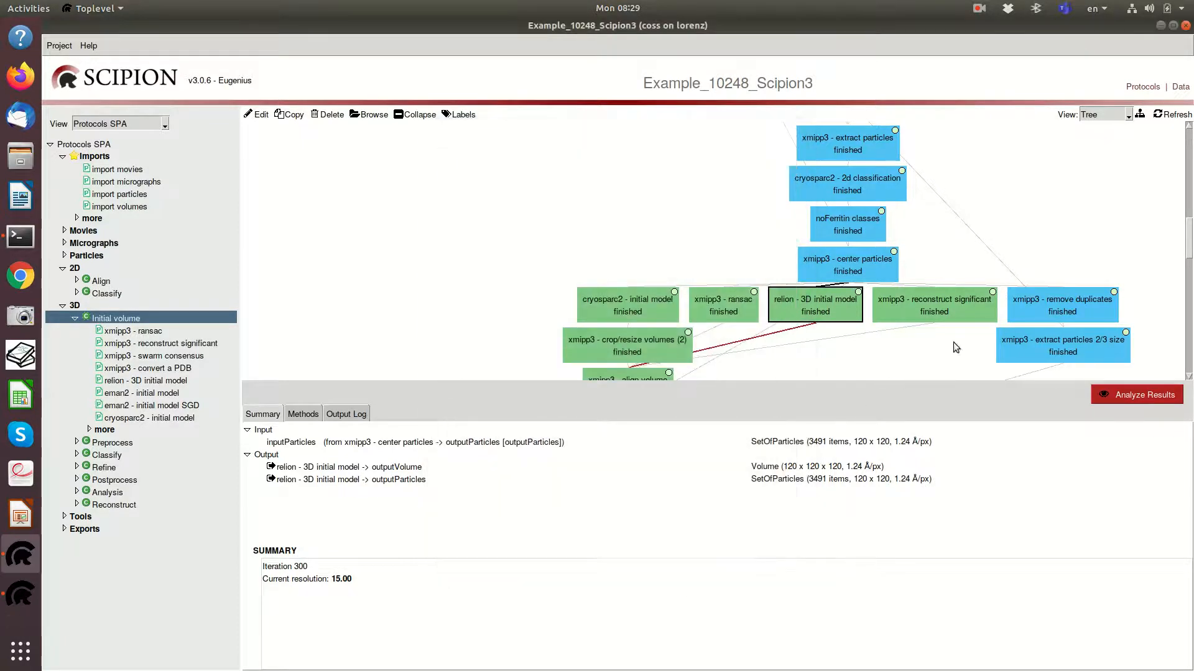
pyautogui.click(943, 300)
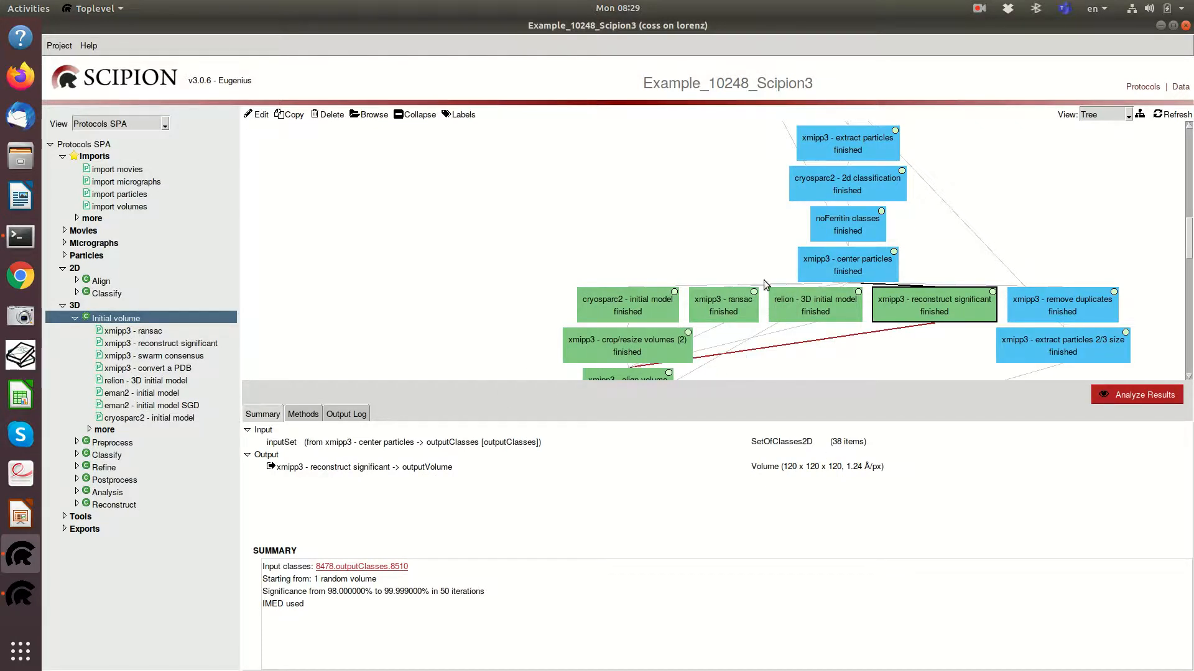
# Step: Open the output classes of the cryosparc2 initial model and display the slices of the class's representative volume
pyautogui.scroll(-2, 806, 292)
pyautogui.click(616, 259)
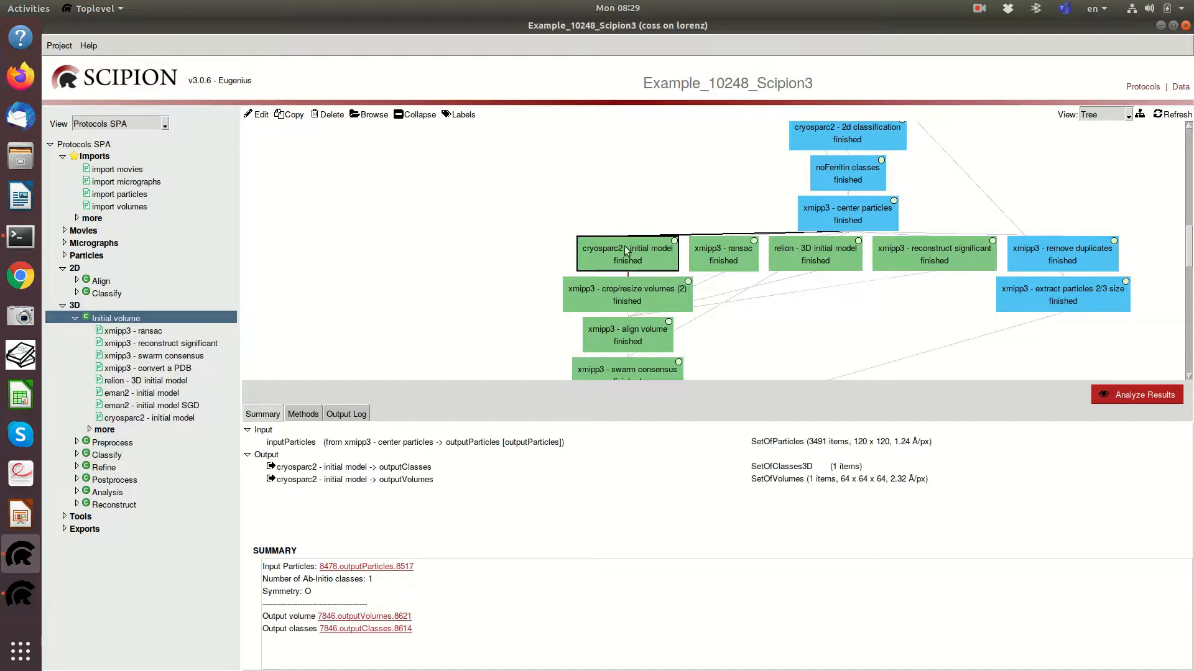
pyautogui.click(819, 468)
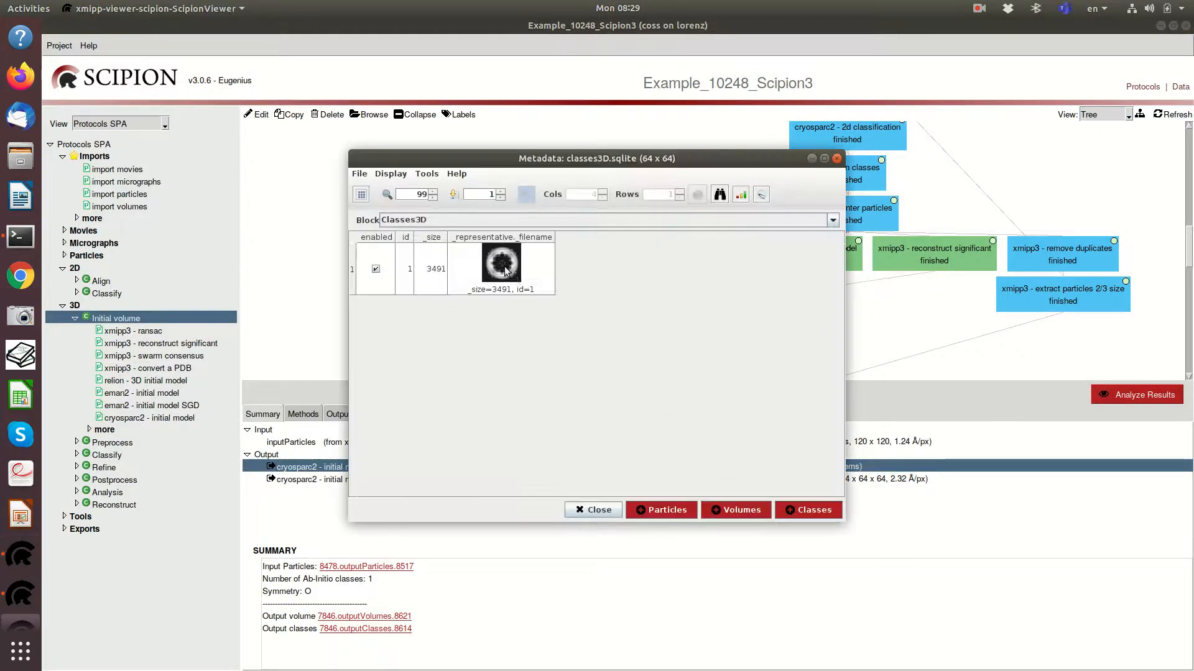
pyautogui.doubleClick(521, 279)
pyautogui.moveTo(715, 165); pyautogui.dragTo(466, 219)
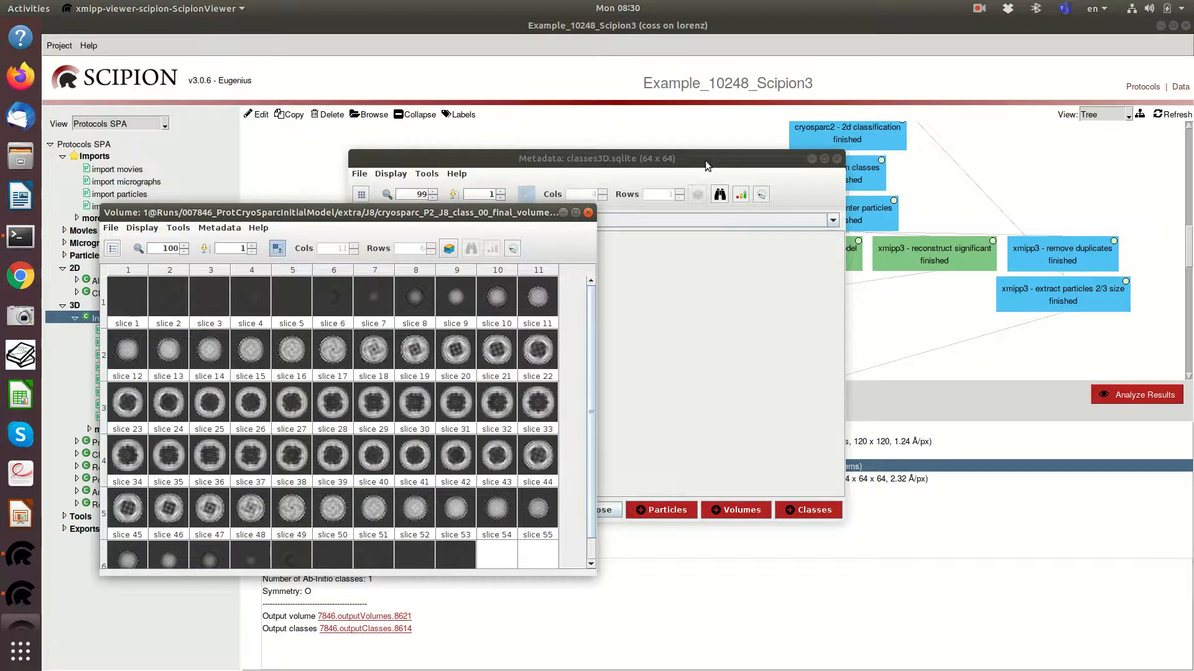
pyautogui.click(837, 158)
# Step: View the cryosparc2 initial volume in ChimeraX, recheck its slices, and close the viewers
pyautogui.click(512, 248)
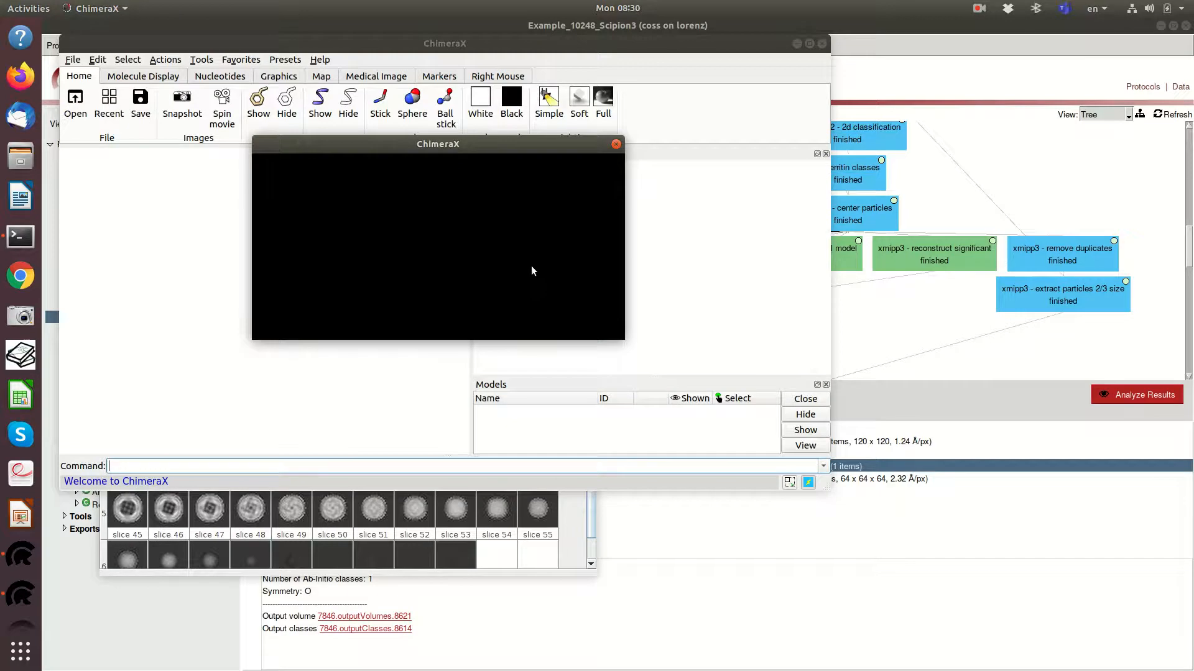
pyautogui.moveTo(485, 140); pyautogui.dragTo(1004, 183)
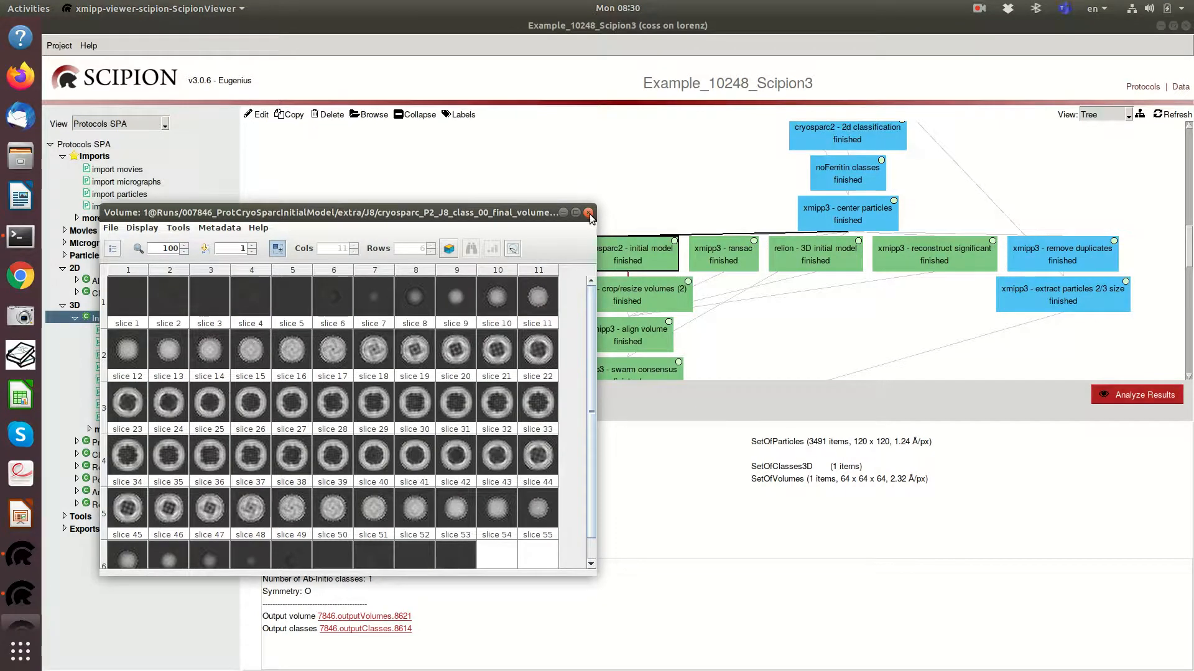
pyautogui.scroll(-1, 504, 368)
pyautogui.scroll(1, 503, 368)
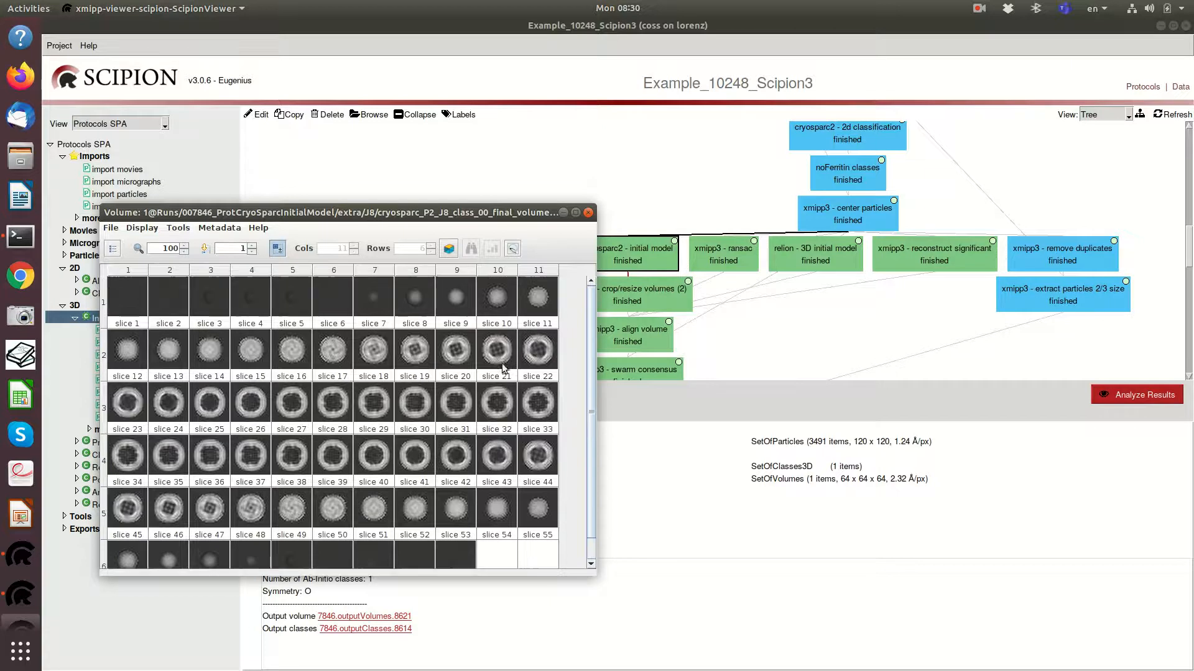
pyautogui.click(588, 212)
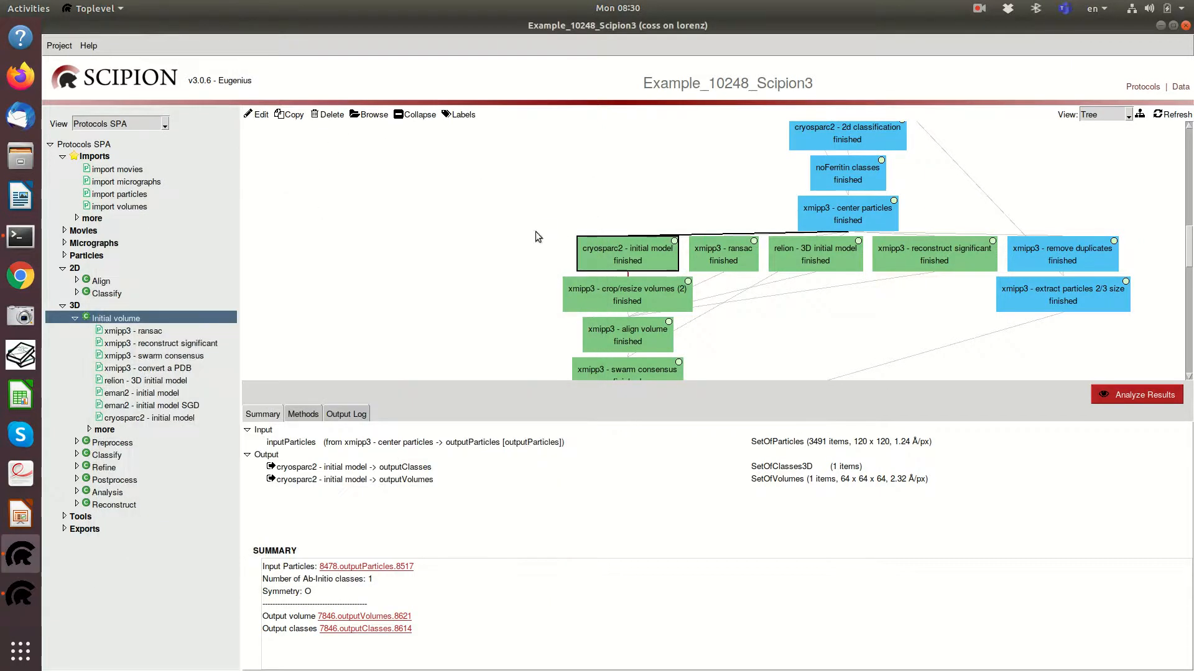
# Step: Open the xmipp3 ransac output volumes and examine the slices of ransac volume 01
pyautogui.click(734, 258)
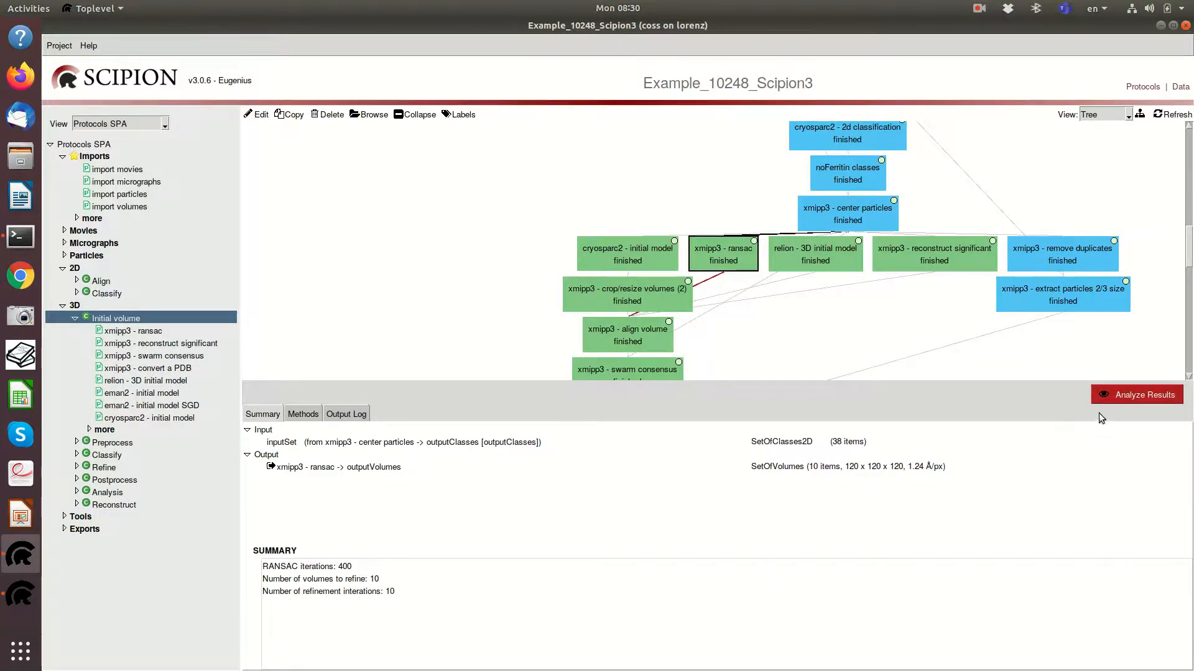
pyautogui.click(1107, 393)
pyautogui.scroll(-3, 554, 307)
pyautogui.scroll(3, 555, 307)
pyautogui.doubleClick(521, 252)
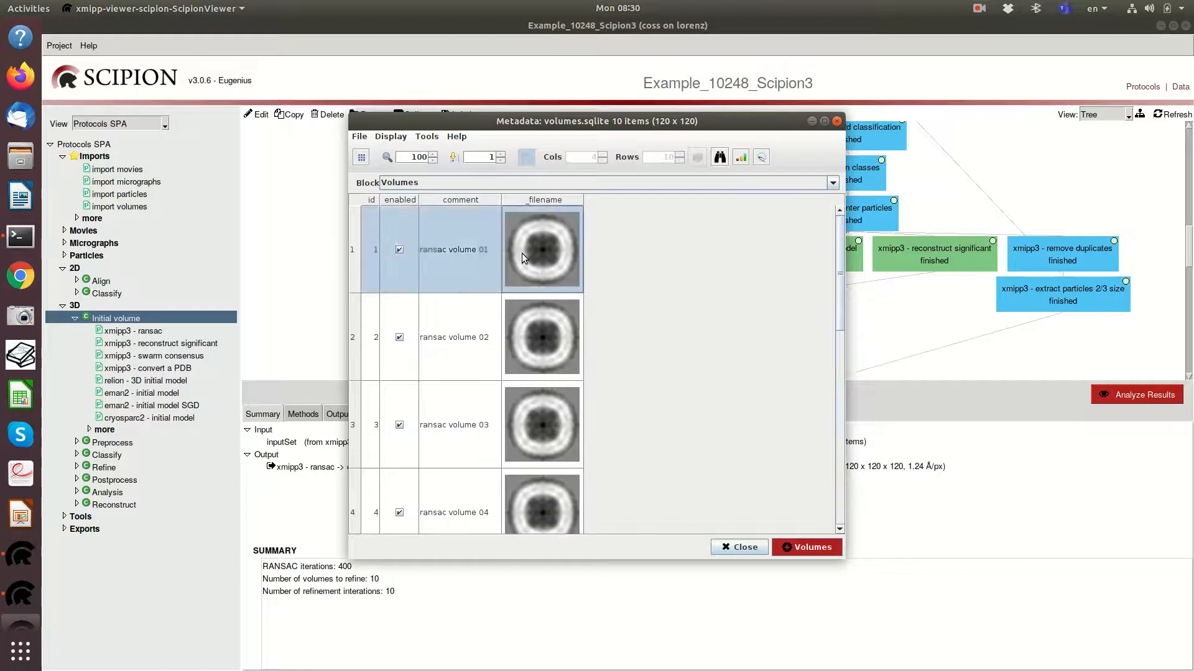
pyautogui.scroll(-5, 755, 393)
pyautogui.scroll(-4, 754, 393)
pyautogui.scroll(4, 754, 393)
pyautogui.scroll(3, 755, 393)
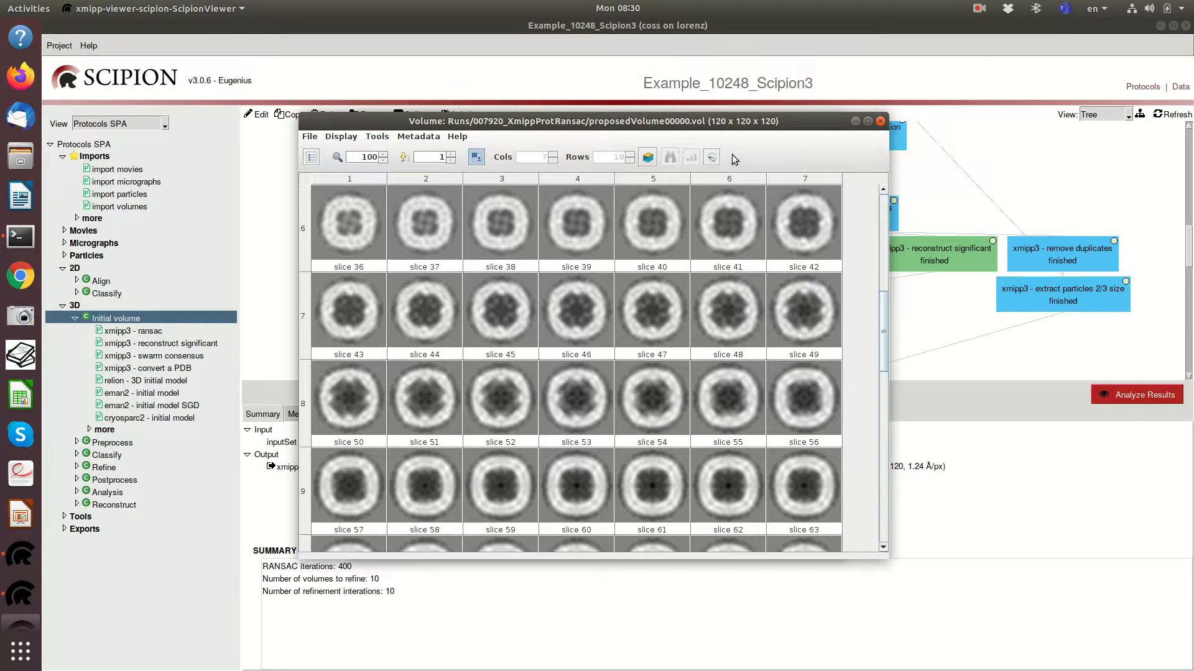
# Step: View ransac volume 01 in ChimeraX at a surface level of about 0.0494, rotate it, and close both volume viewers
pyautogui.click(712, 157)
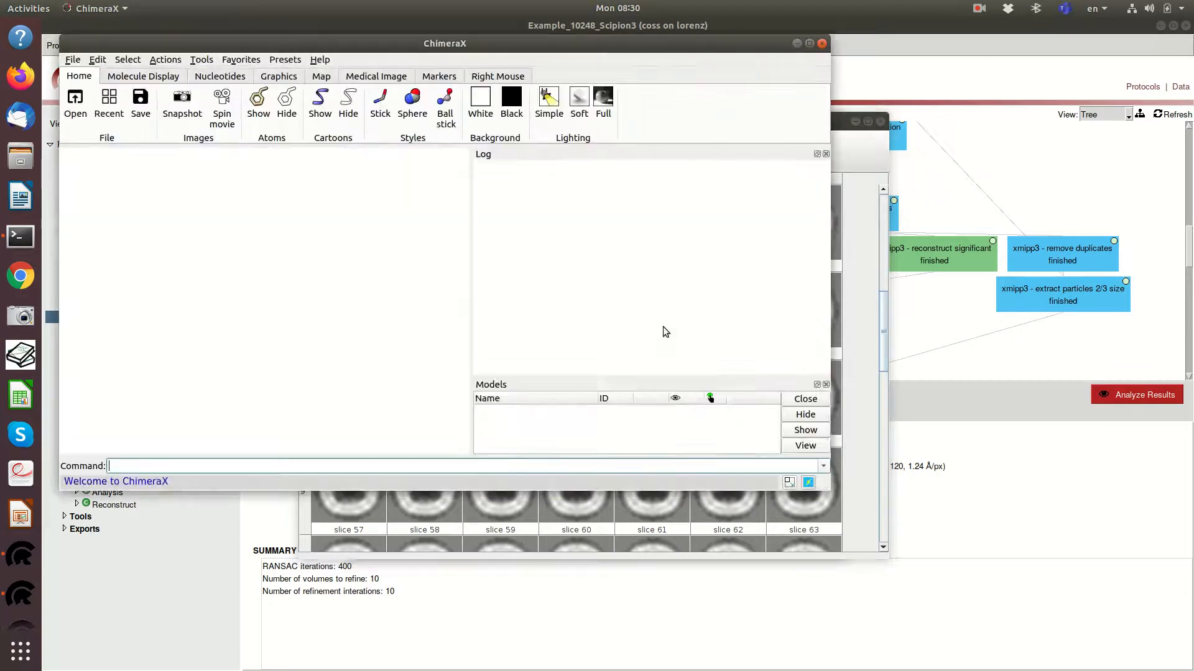
pyautogui.moveTo(800, 430); pyautogui.dragTo(762, 430)
pyautogui.moveTo(233, 330)
pyautogui.mouseDown()
pyautogui.moveTo(288, 262)
pyautogui.moveTo(259, 417)
pyautogui.moveTo(218, 311)
pyautogui.moveTo(162, 275)
pyautogui.moveTo(251, 344)
pyautogui.moveTo(230, 360)
pyautogui.moveTo(266, 322)
pyautogui.moveTo(359, 301)
pyautogui.moveTo(304, 221)
pyautogui.moveTo(270, 301)
pyautogui.moveTo(271, 249)
pyautogui.moveTo(304, 295)
pyautogui.moveTo(251, 259)
pyautogui.moveTo(268, 281)
pyautogui.moveTo(223, 281)
pyautogui.moveTo(216, 257)
pyautogui.moveTo(247, 318)
pyautogui.moveTo(283, 254)
pyautogui.moveTo(275, 336)
pyautogui.moveTo(292, 324)
pyautogui.mouseUp()
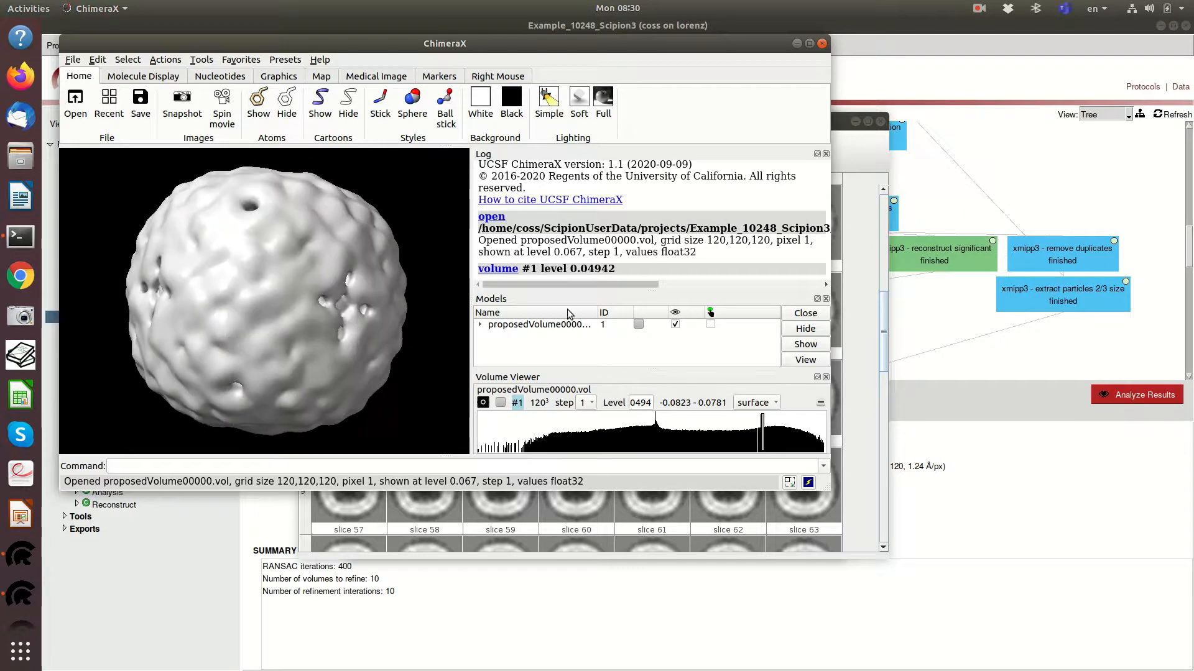
pyautogui.click(822, 43)
pyautogui.click(881, 121)
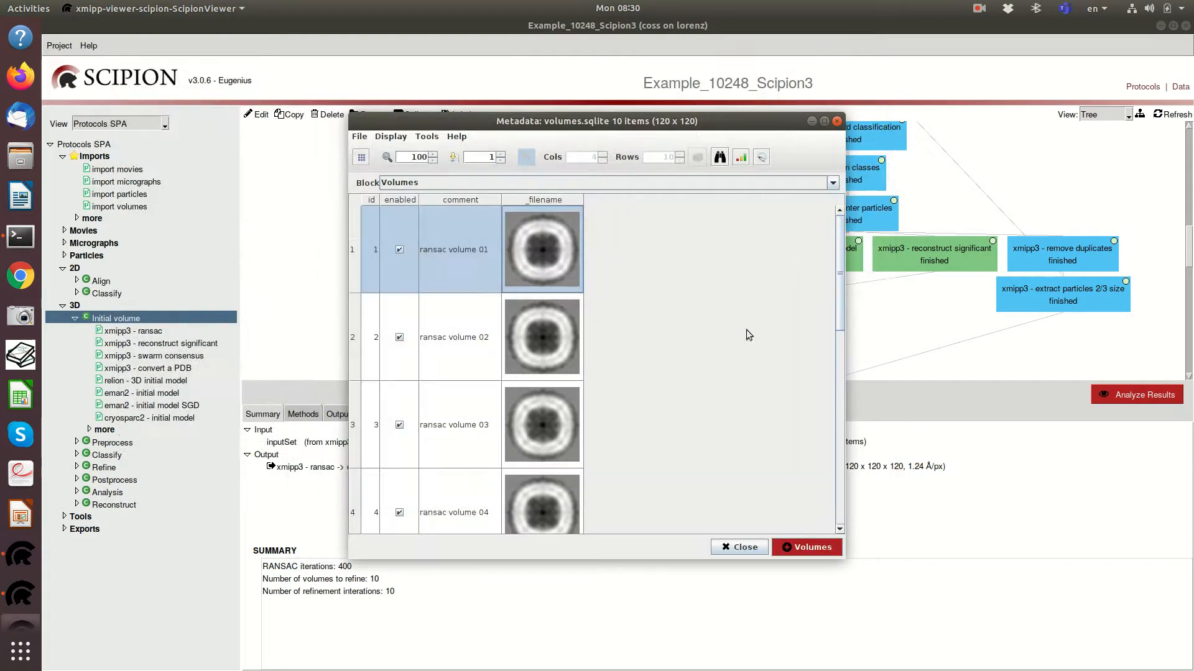
# Step: Close the ransac volume list, then open the output volume of the relion 3D initial model and examine its slices
pyautogui.click(740, 547)
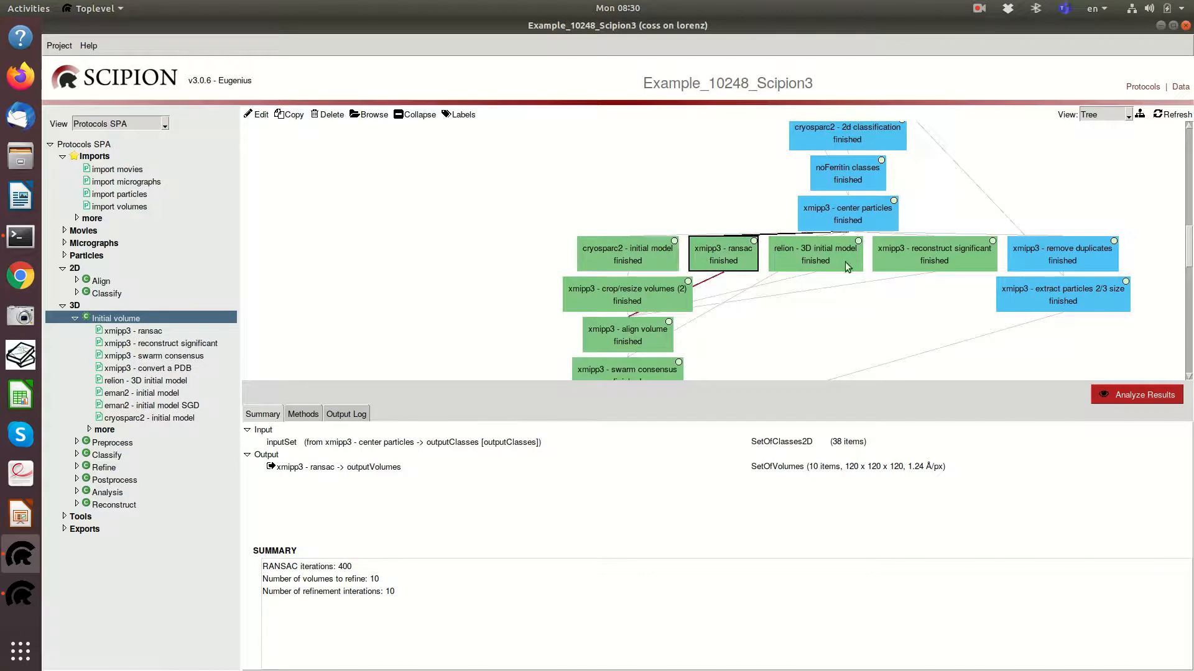
pyautogui.click(810, 252)
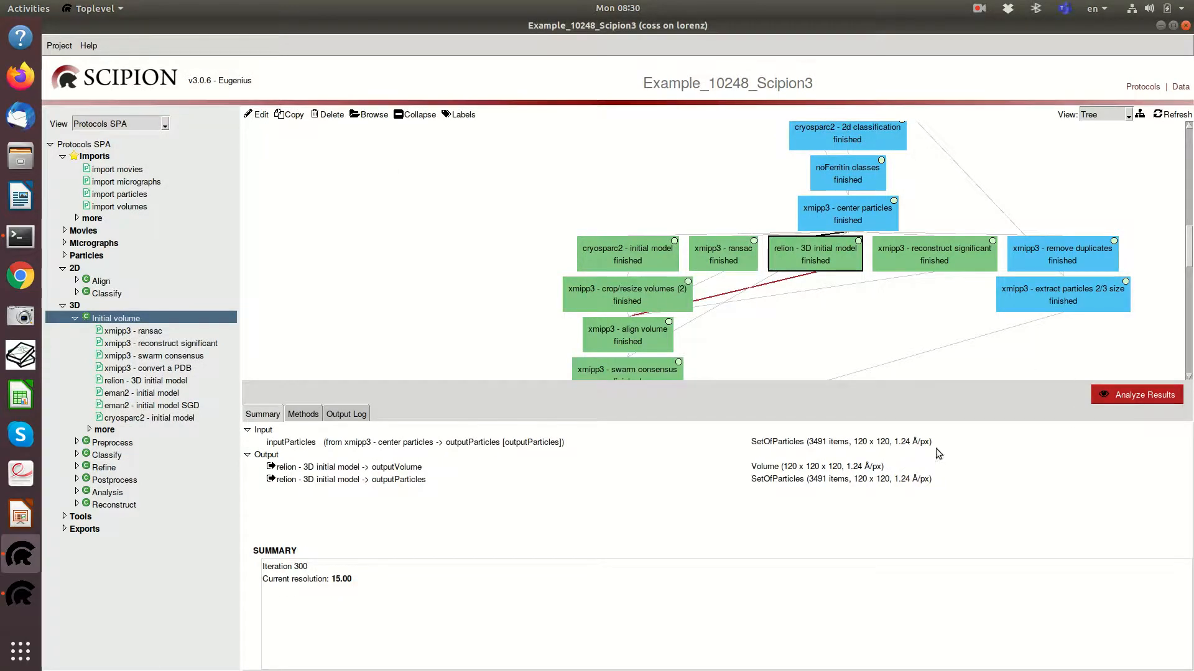
pyautogui.click(831, 468)
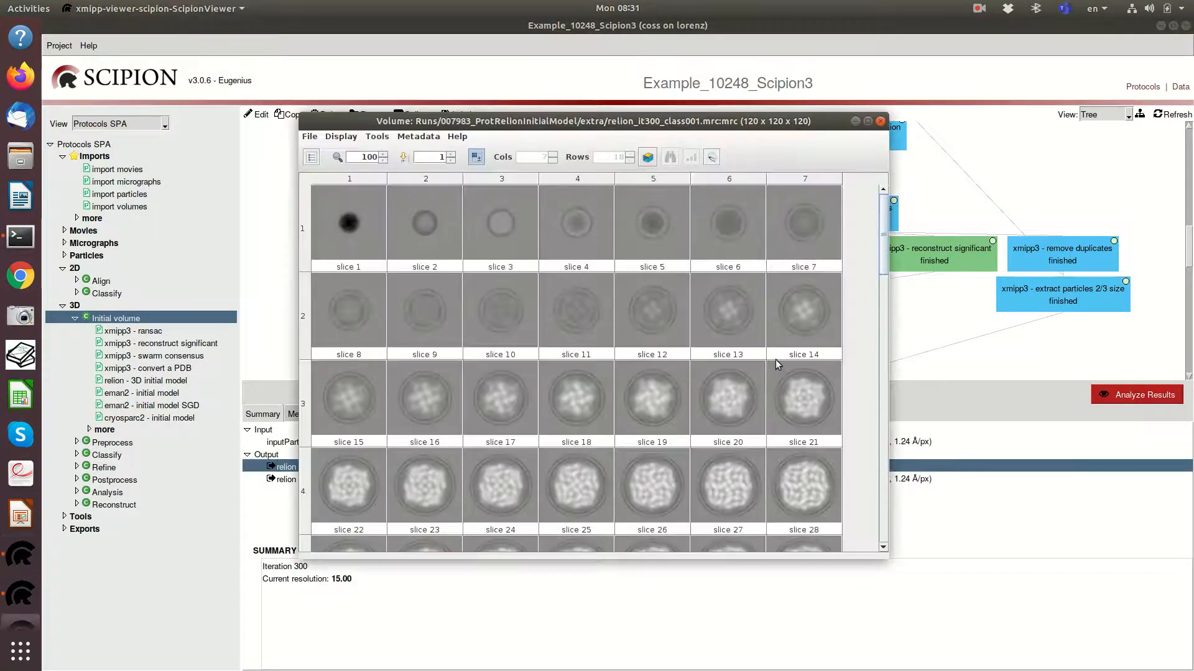
pyautogui.scroll(-5, 710, 400)
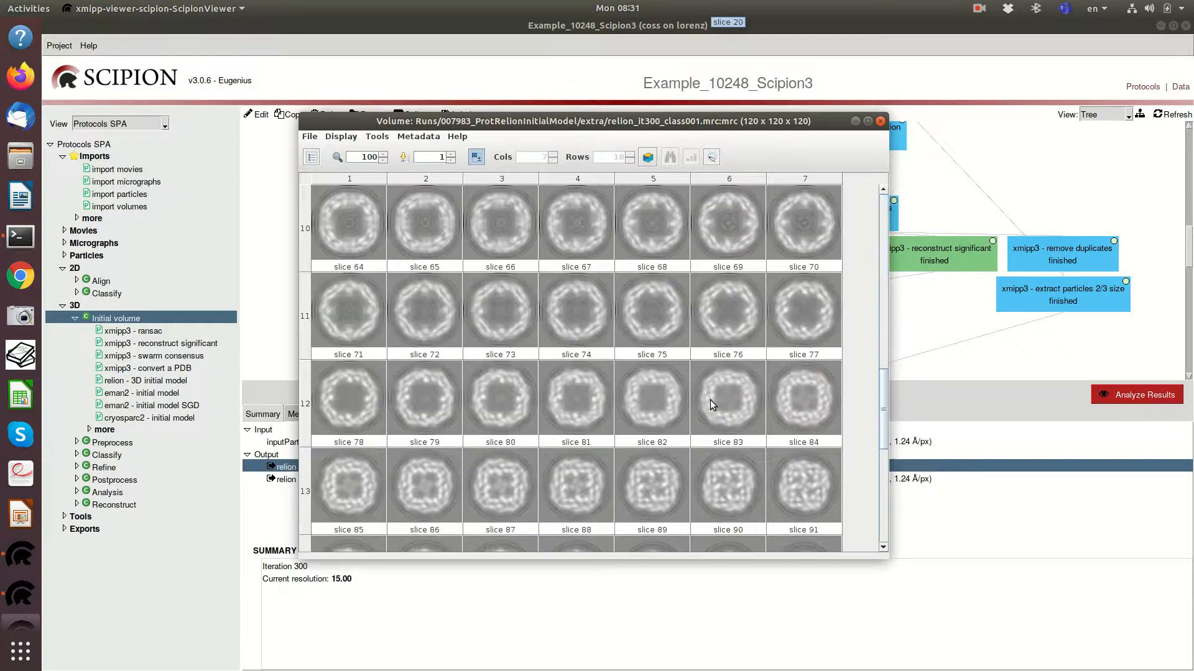
pyautogui.scroll(3, 710, 401)
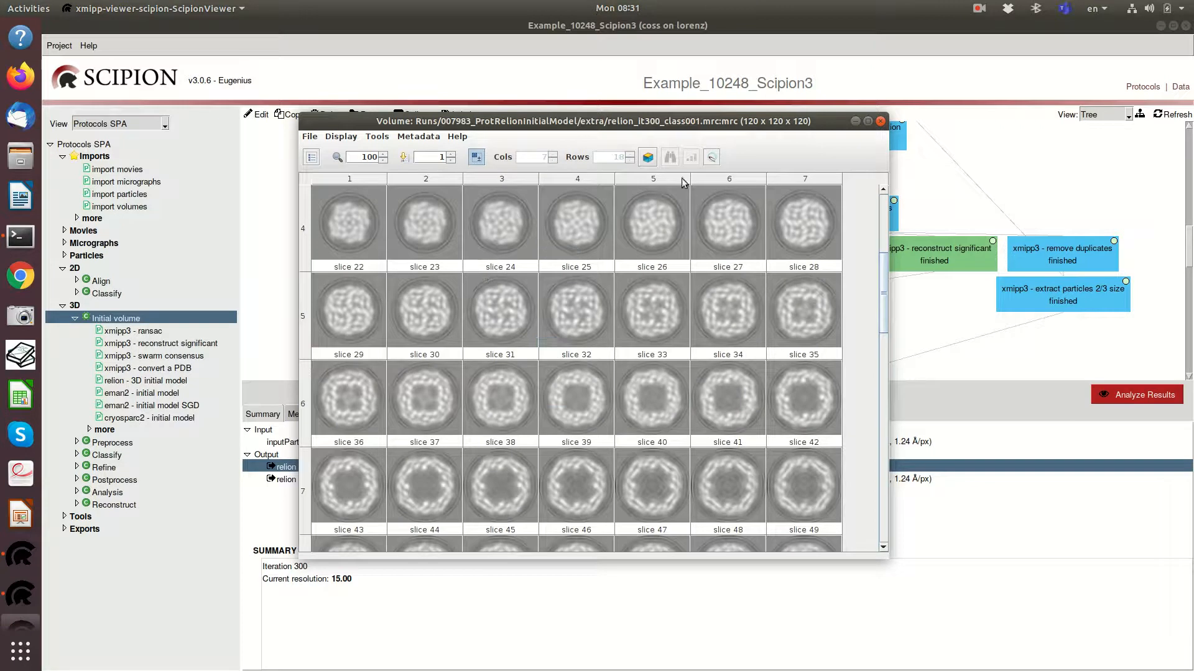
# Step: View the relion initial volume in ChimeraX at a surface level of about 0.0169, rotate it, and close both volume viewers
pyautogui.click(712, 159)
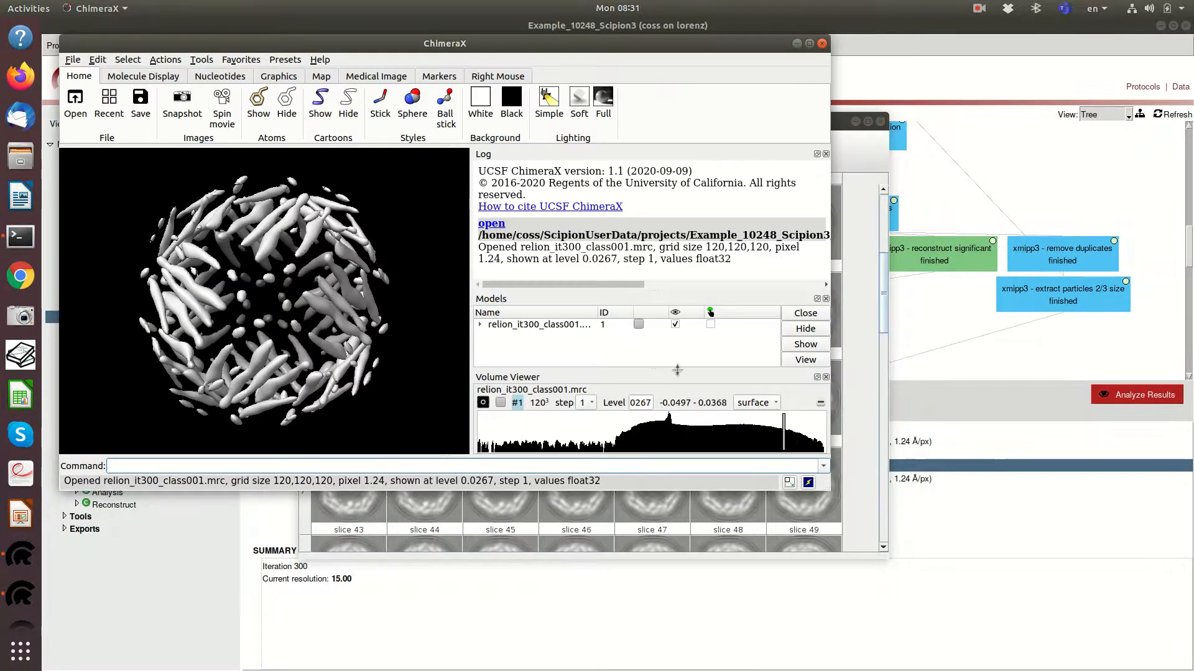
pyautogui.moveTo(784, 437); pyautogui.dragTo(744, 437)
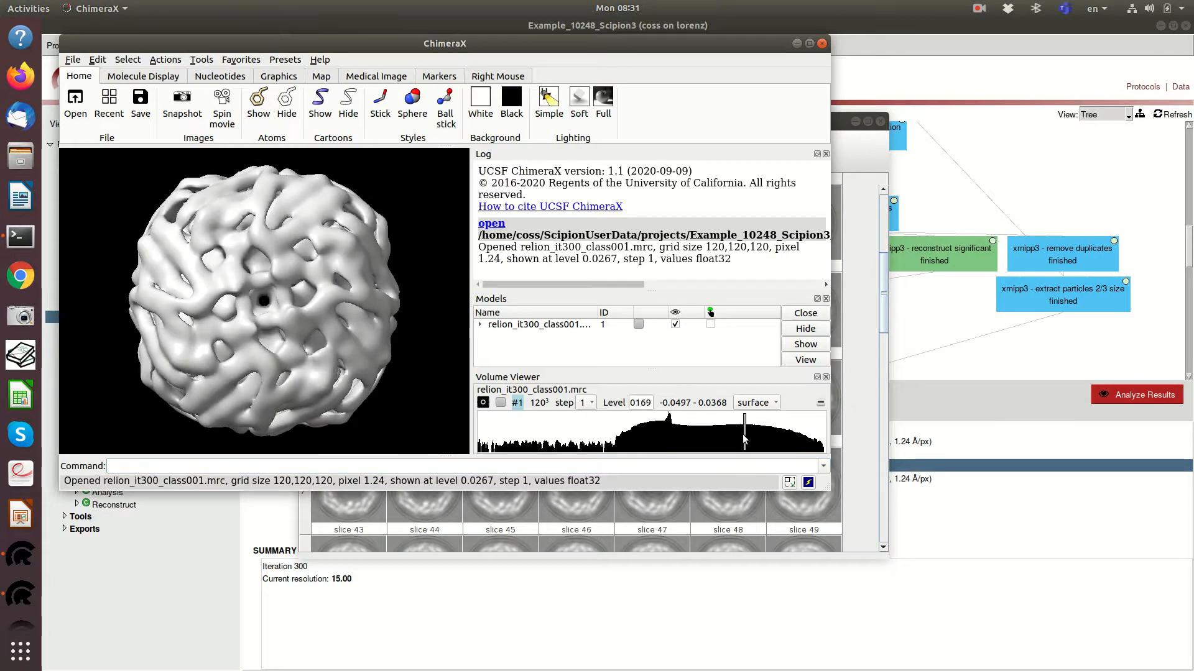
pyautogui.moveTo(208, 349); pyautogui.dragTo(323, 357)
pyautogui.moveTo(269, 216); pyautogui.dragTo(230, 277)
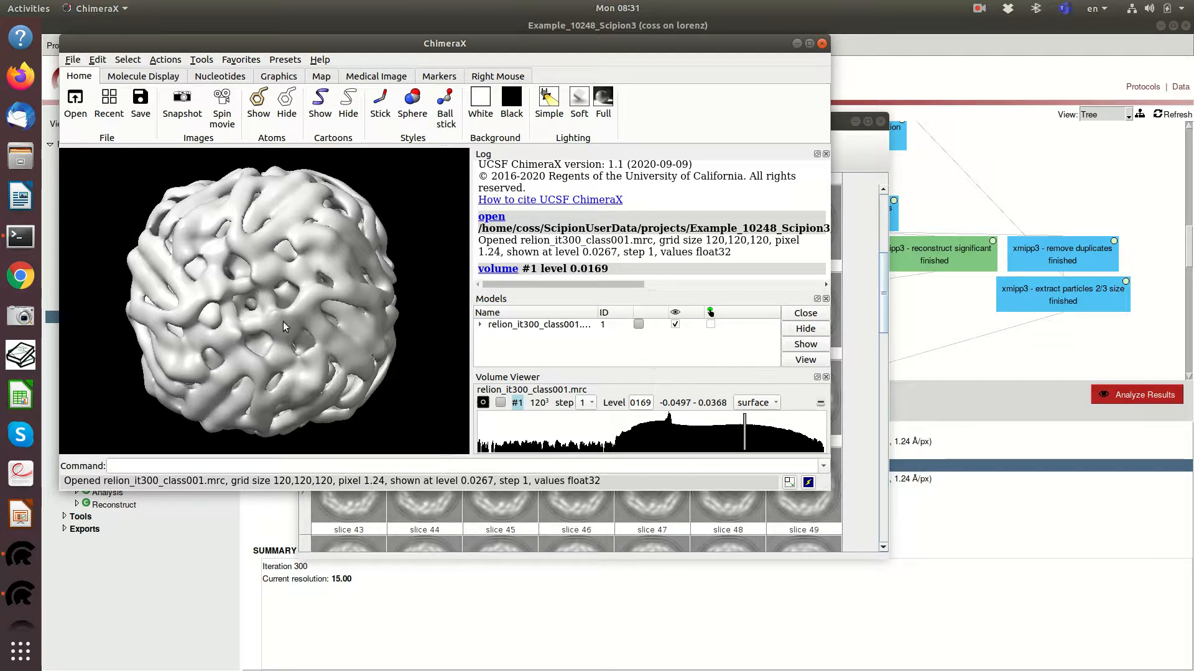
pyautogui.moveTo(373, 312); pyautogui.dragTo(248, 293)
pyautogui.moveTo(297, 330); pyautogui.dragTo(257, 289)
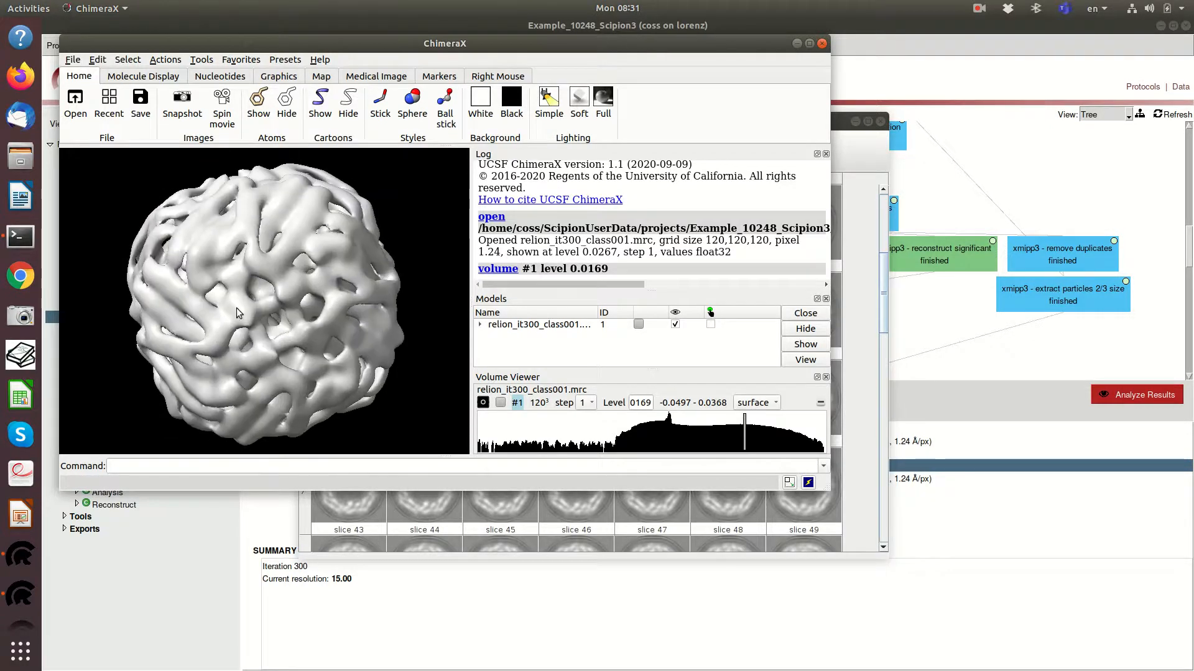
pyautogui.moveTo(273, 339); pyautogui.dragTo(250, 350)
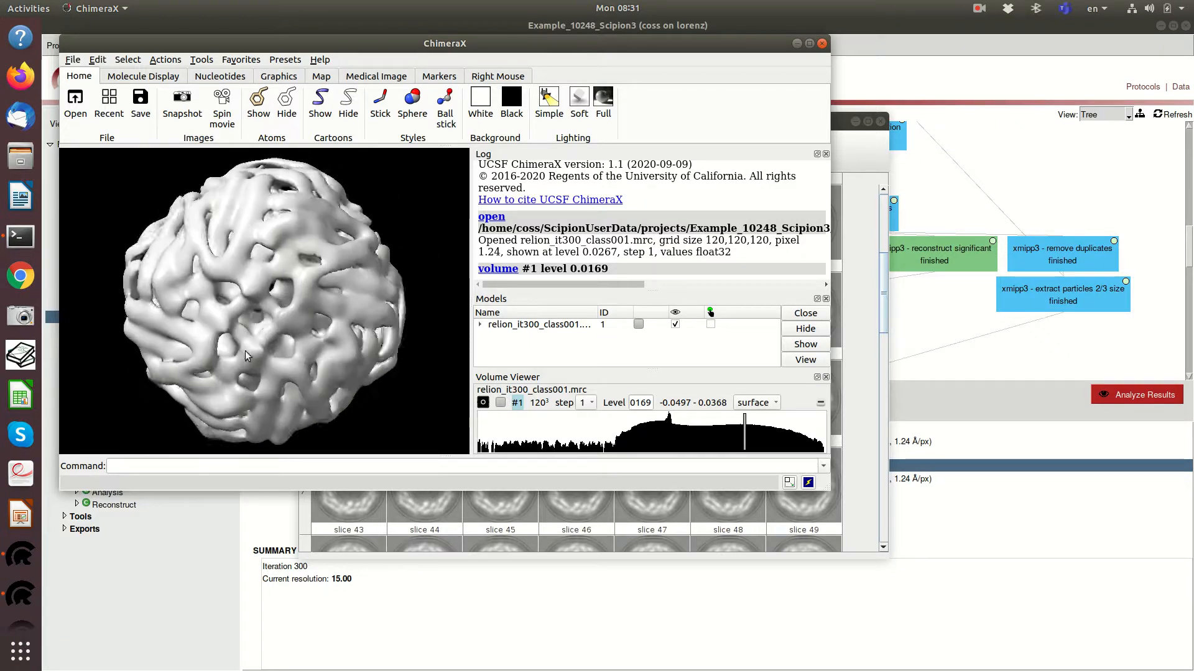
pyautogui.click(821, 43)
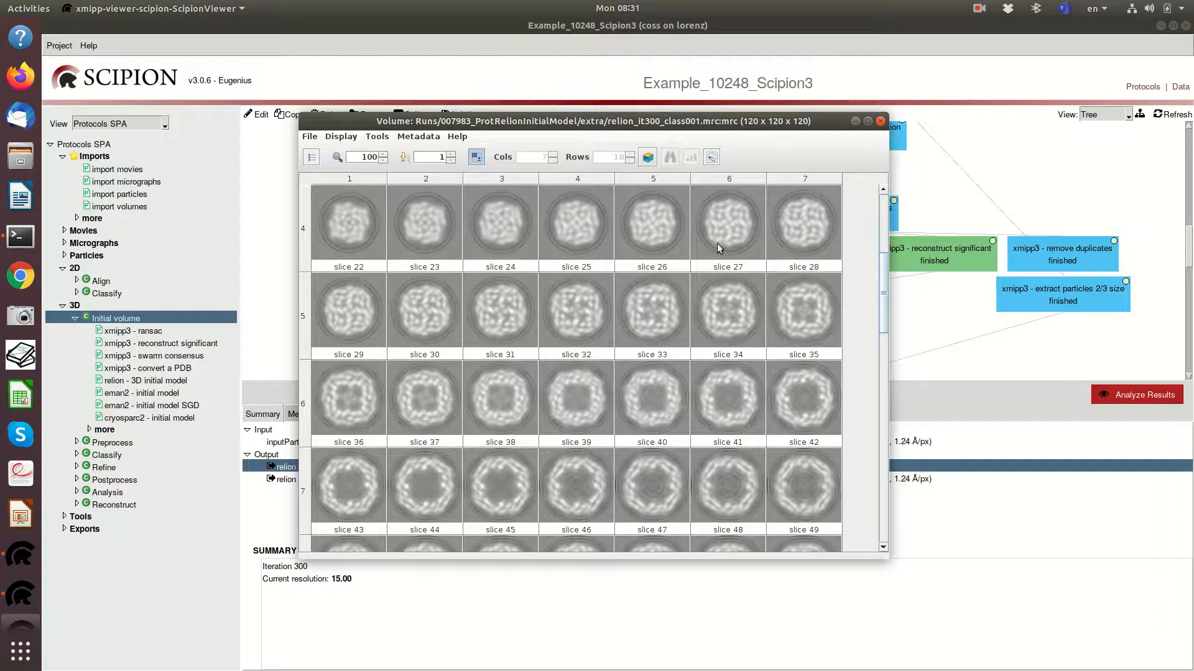
pyautogui.click(879, 121)
# Step: Open the results of xmipp3 - reconstruct significant and examine the slices of its output volume
pyautogui.click(913, 266)
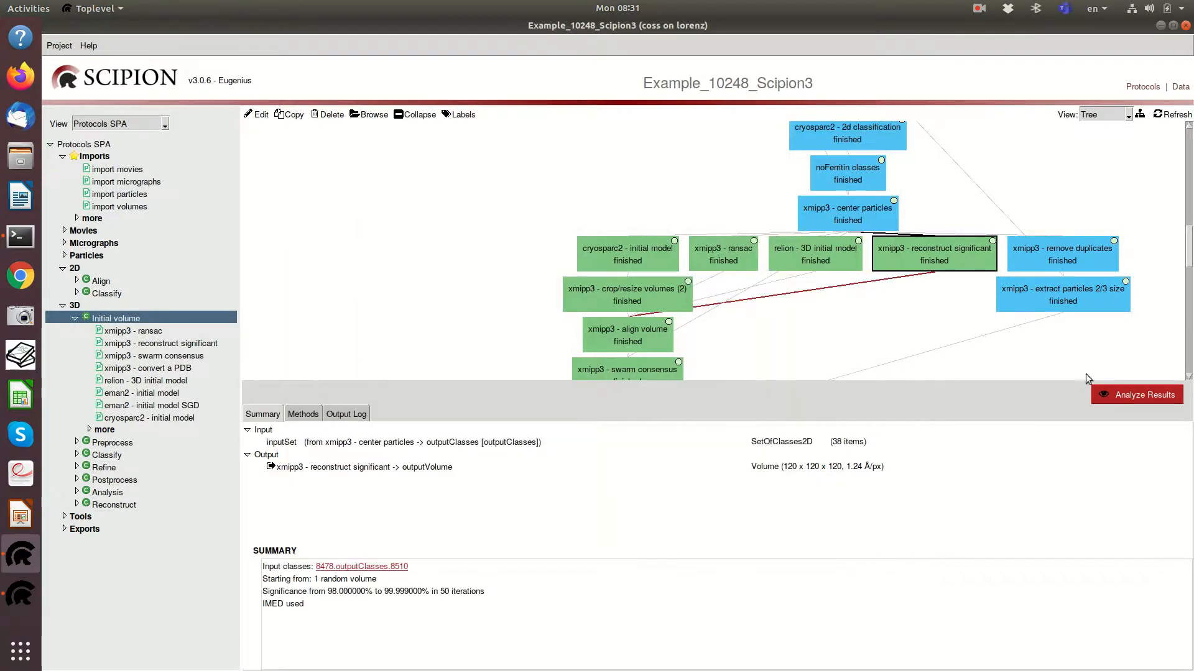
pyautogui.click(1128, 399)
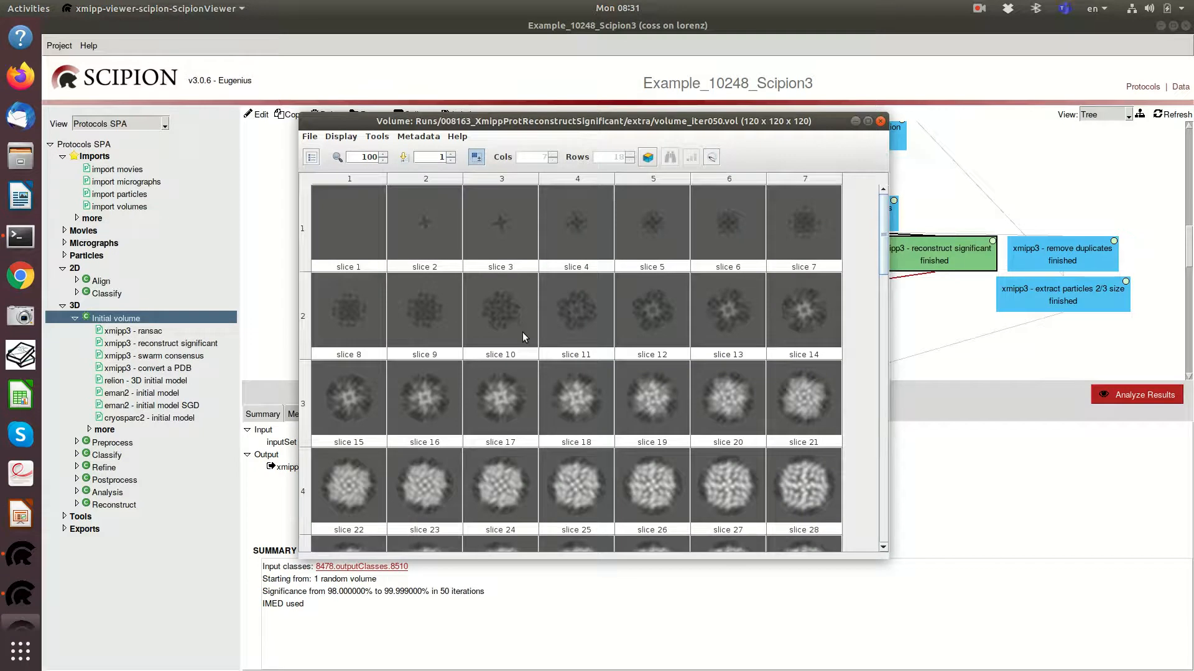
pyautogui.scroll(-6, 524, 338)
# Step: View the reconstruct significant volume in ChimeraX at a surface level of about 0.0234, rotate it, and close both volume viewers
pyautogui.click(712, 156)
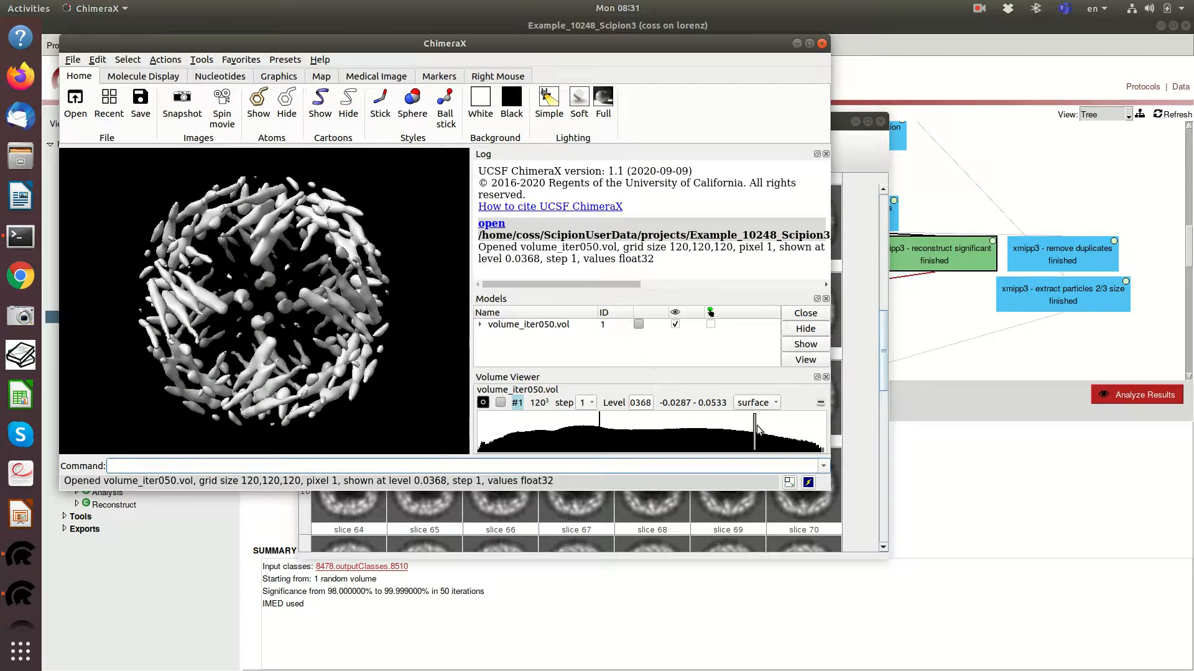
pyautogui.moveTo(755, 428); pyautogui.dragTo(697, 429)
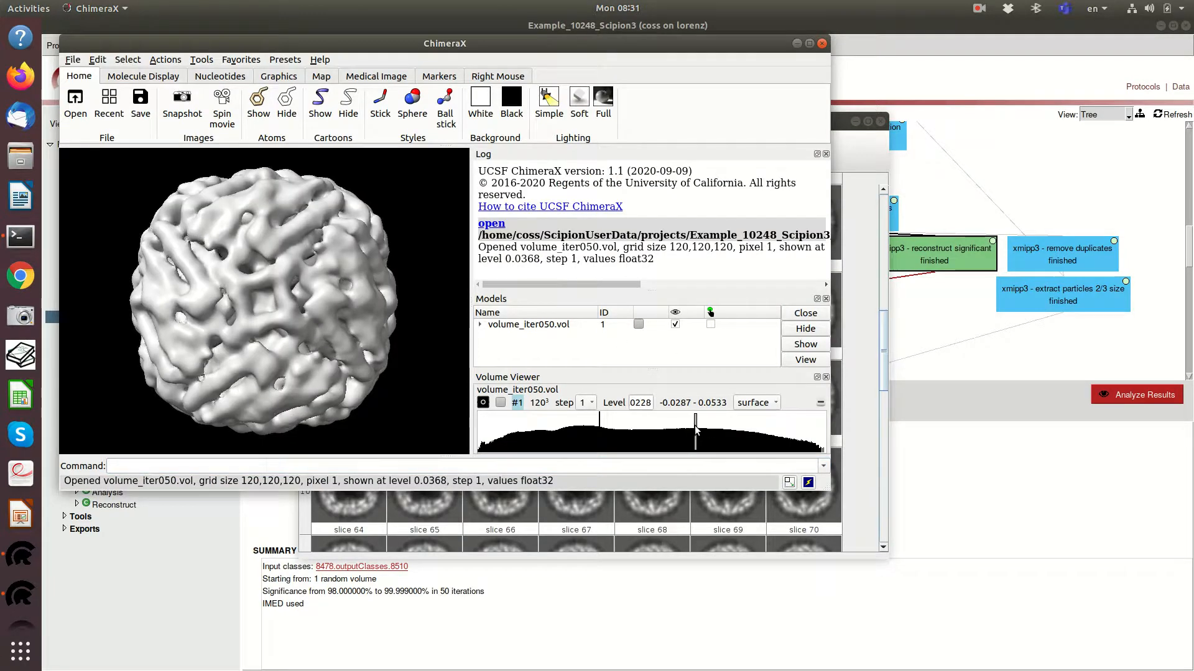
pyautogui.moveTo(193, 312); pyautogui.dragTo(316, 312)
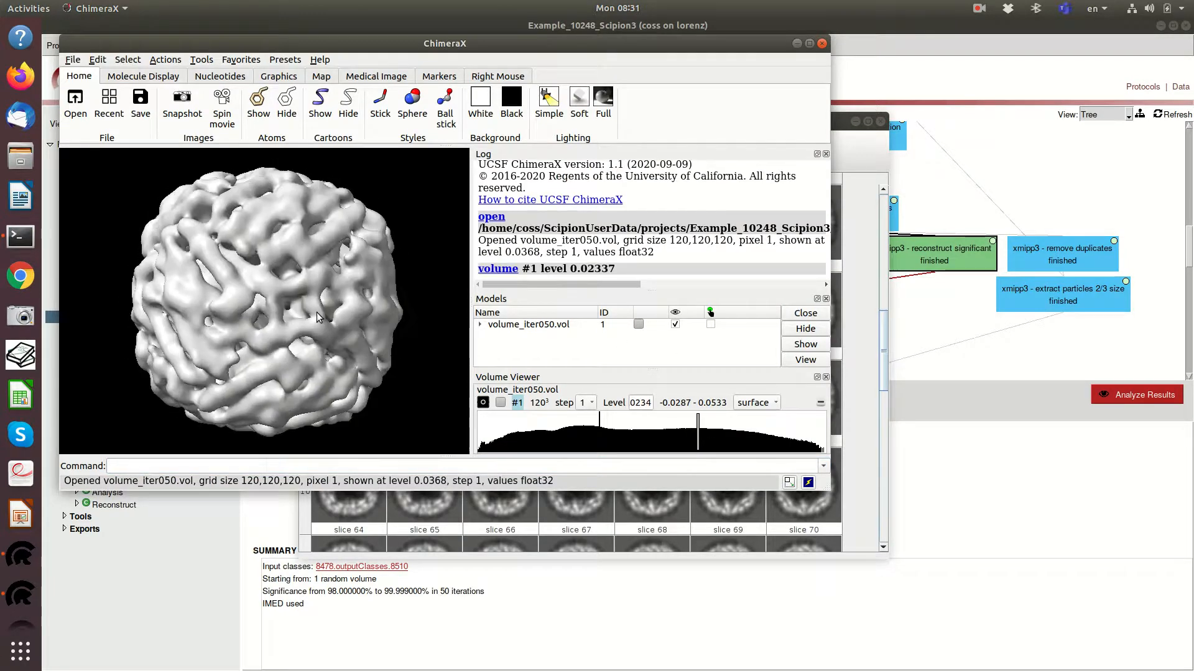
pyautogui.moveTo(291, 182); pyautogui.dragTo(316, 318)
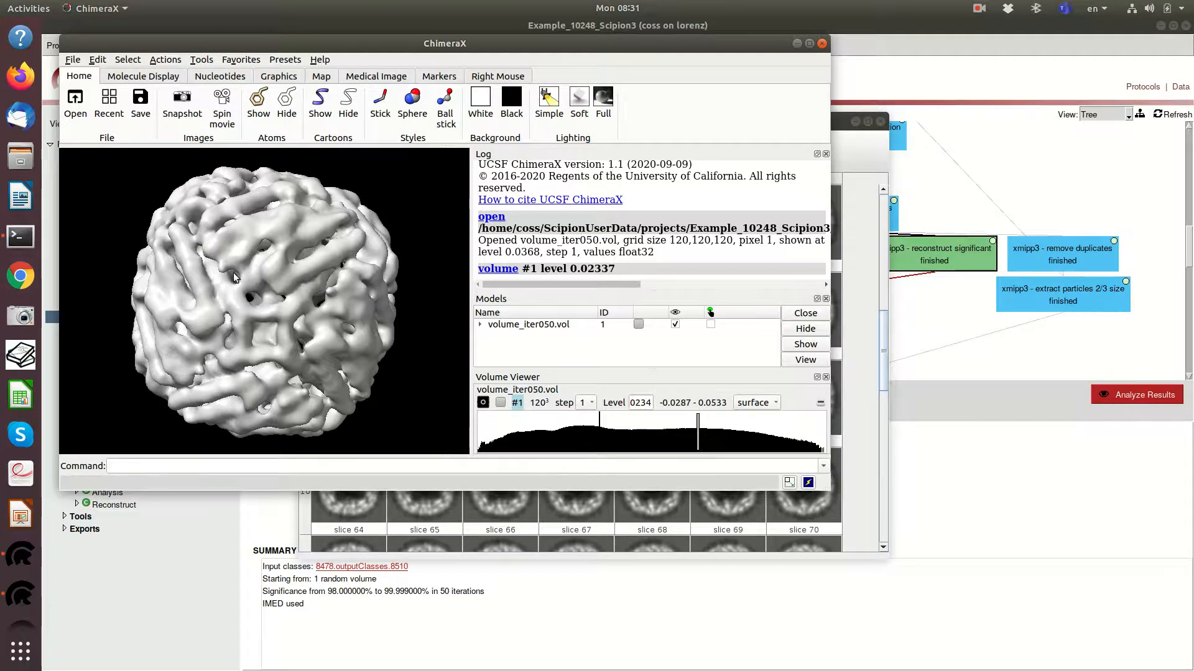
pyautogui.moveTo(229, 339); pyautogui.dragTo(144, 318)
pyautogui.moveTo(294, 342); pyautogui.dragTo(311, 267)
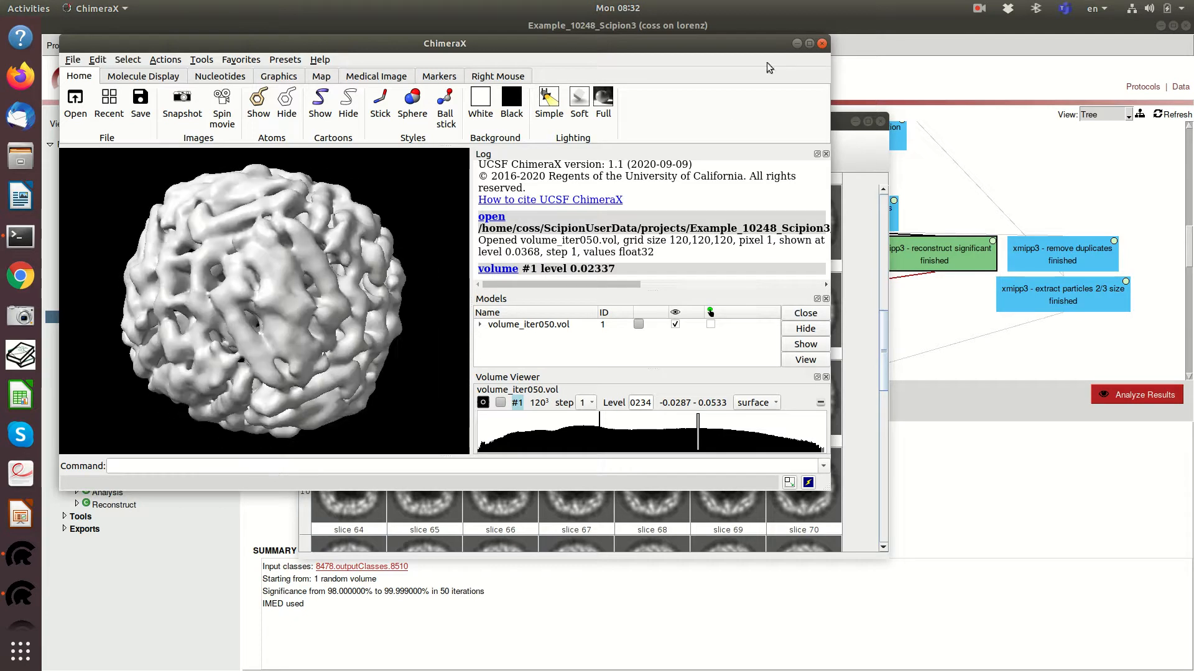
pyautogui.click(822, 44)
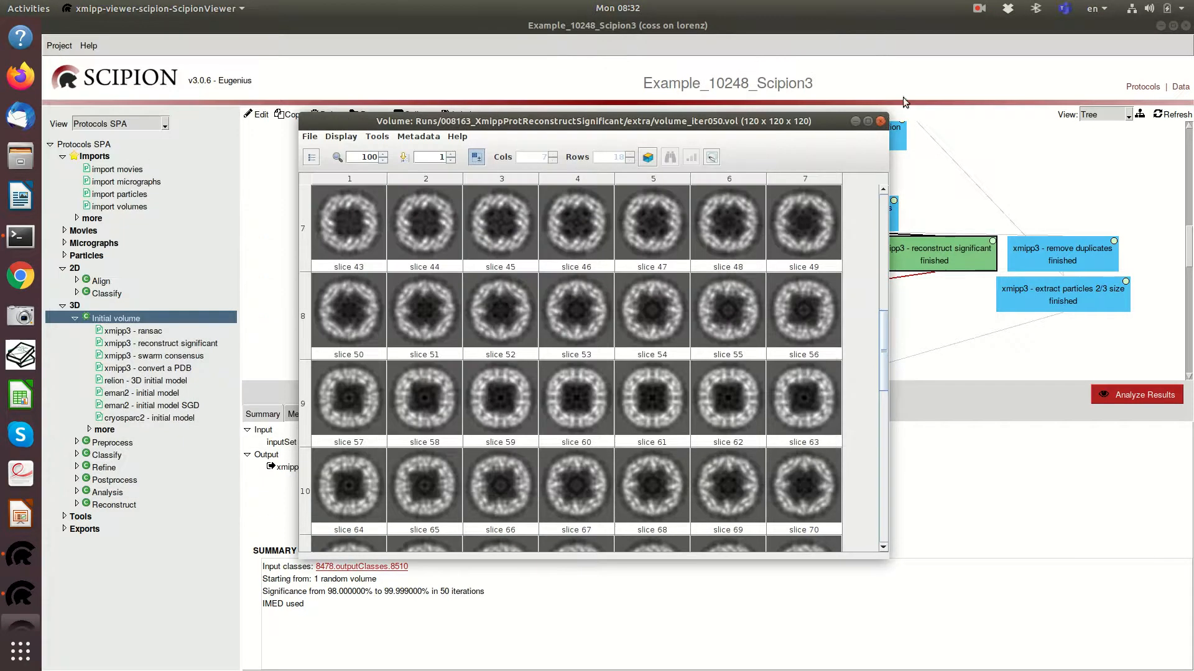
pyautogui.click(880, 122)
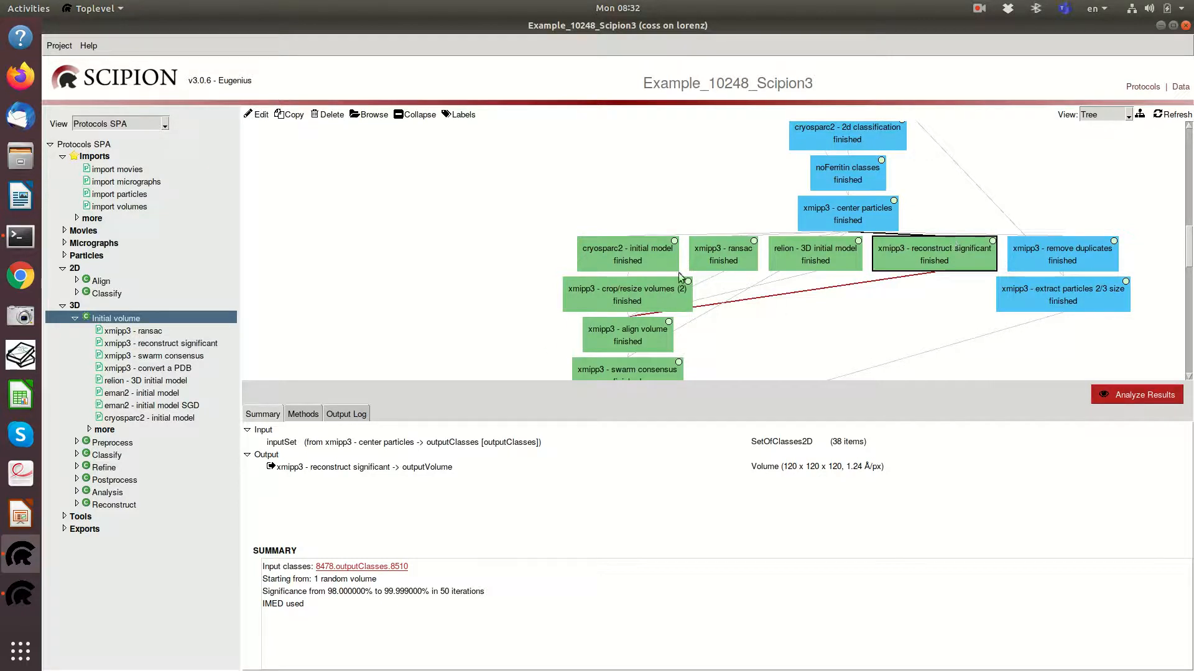
# Step: Check the cryosparc2 initial model summary, then review the settings and window operation choices of xmipp3 - crop/resize volumes (2) and close its form
pyautogui.click(613, 258)
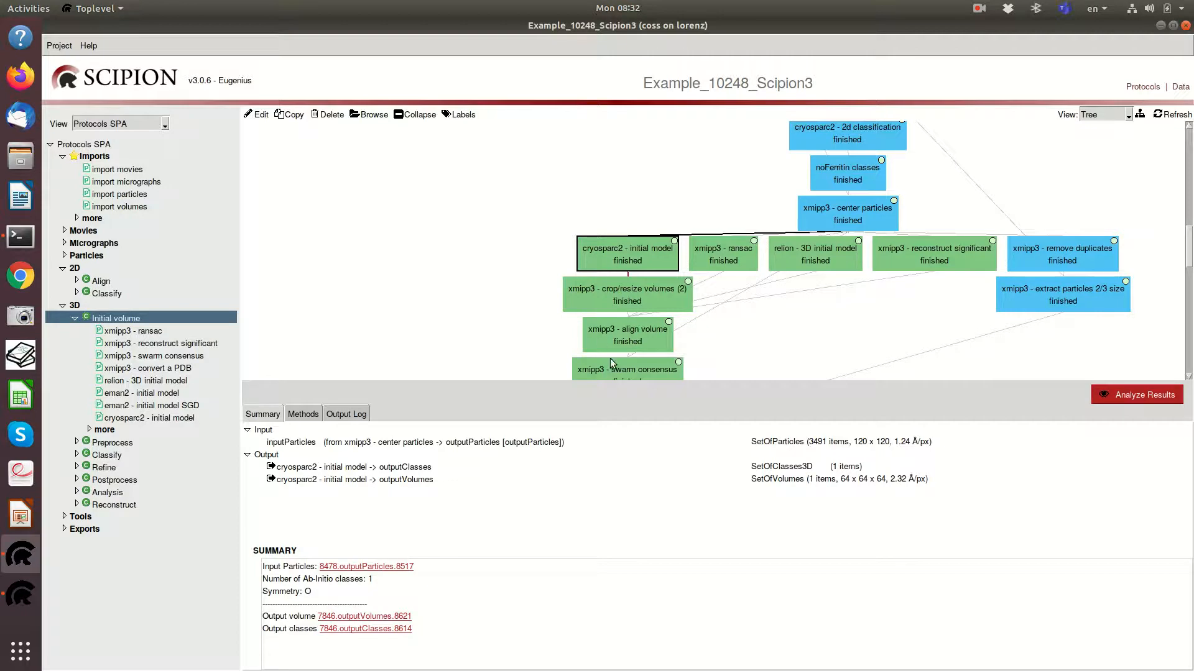
pyautogui.click(617, 281)
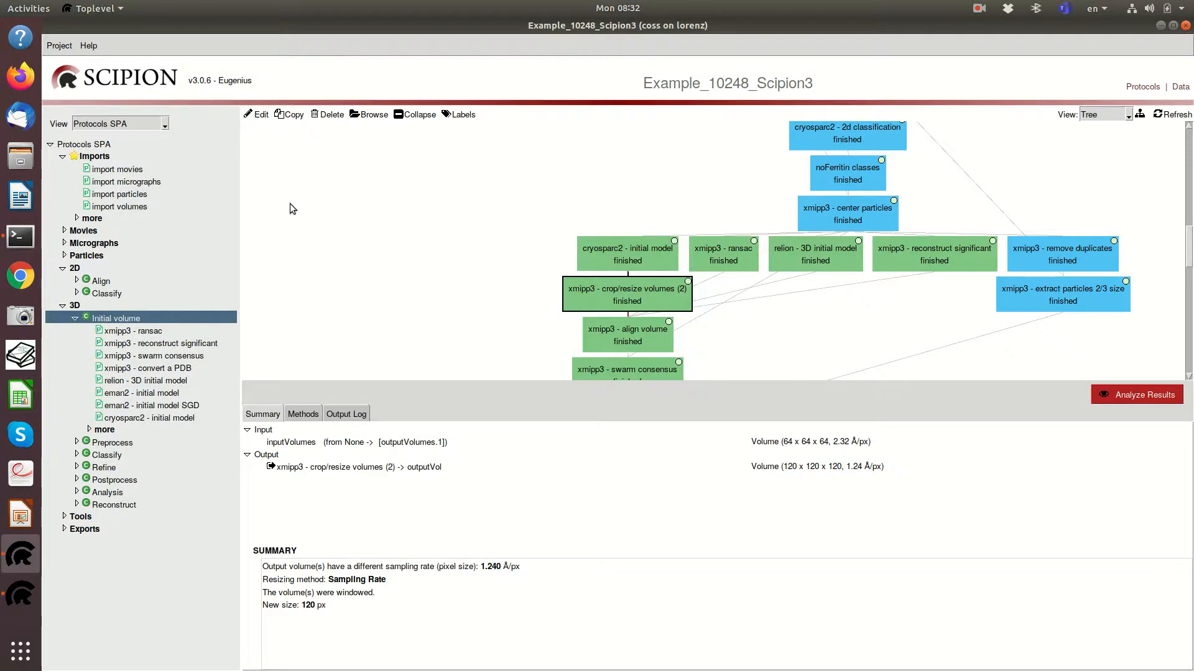
pyautogui.click(257, 115)
pyautogui.moveTo(684, 163); pyautogui.dragTo(511, 103)
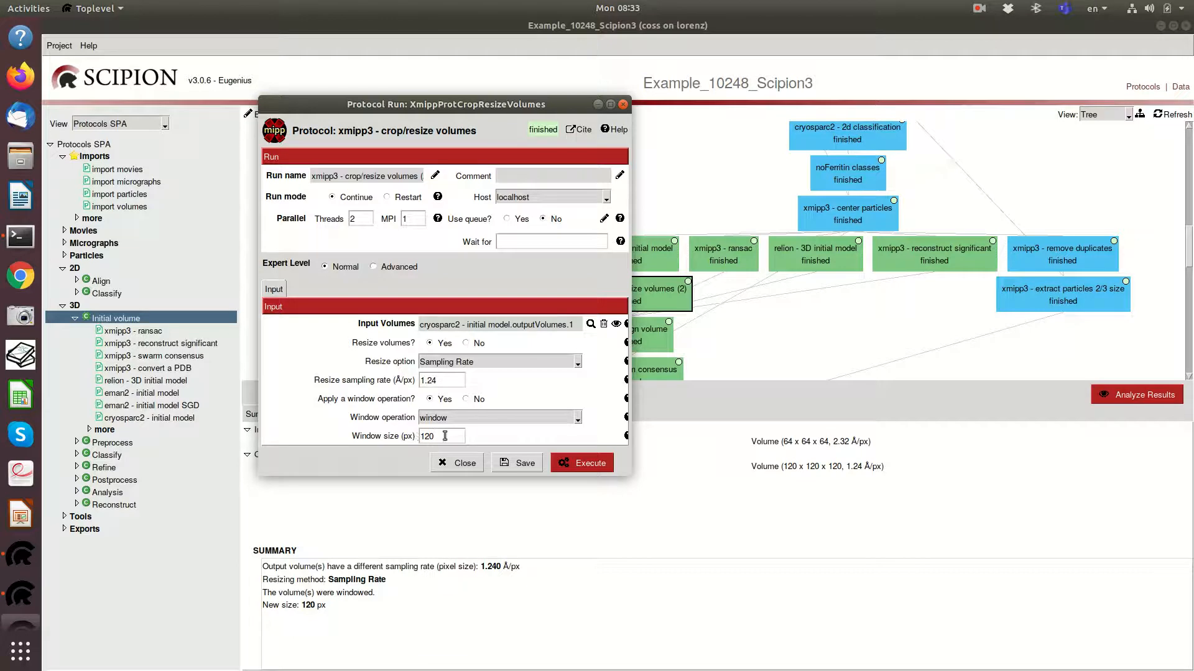
pyautogui.click(462, 418)
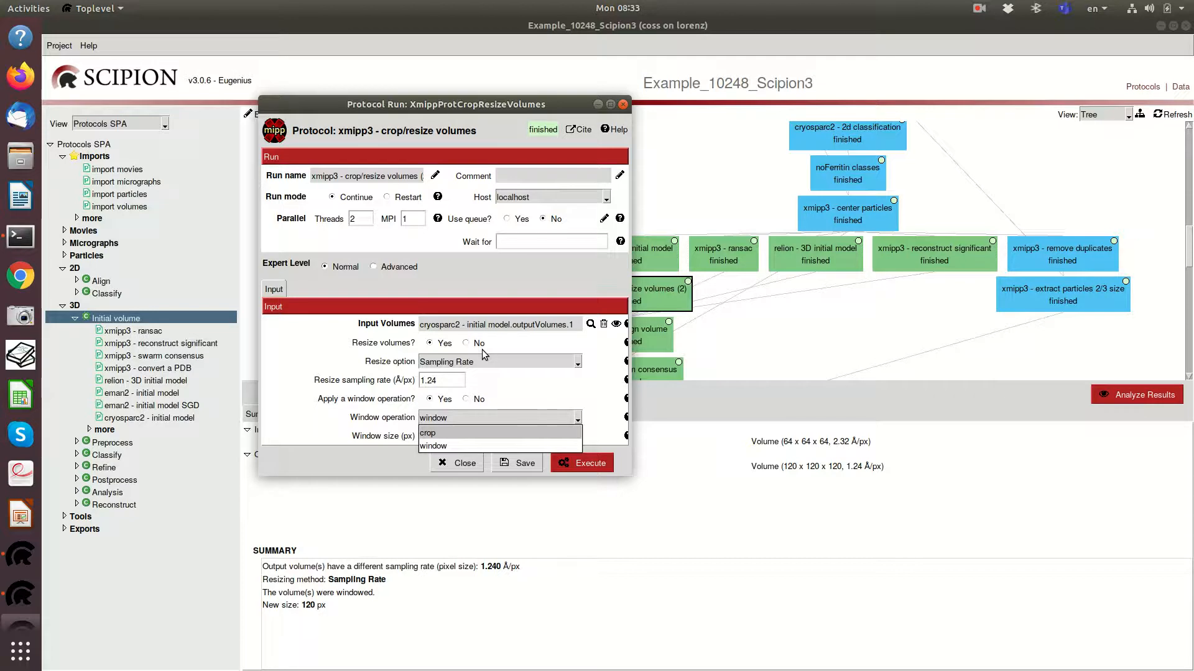
pyautogui.click(418, 468)
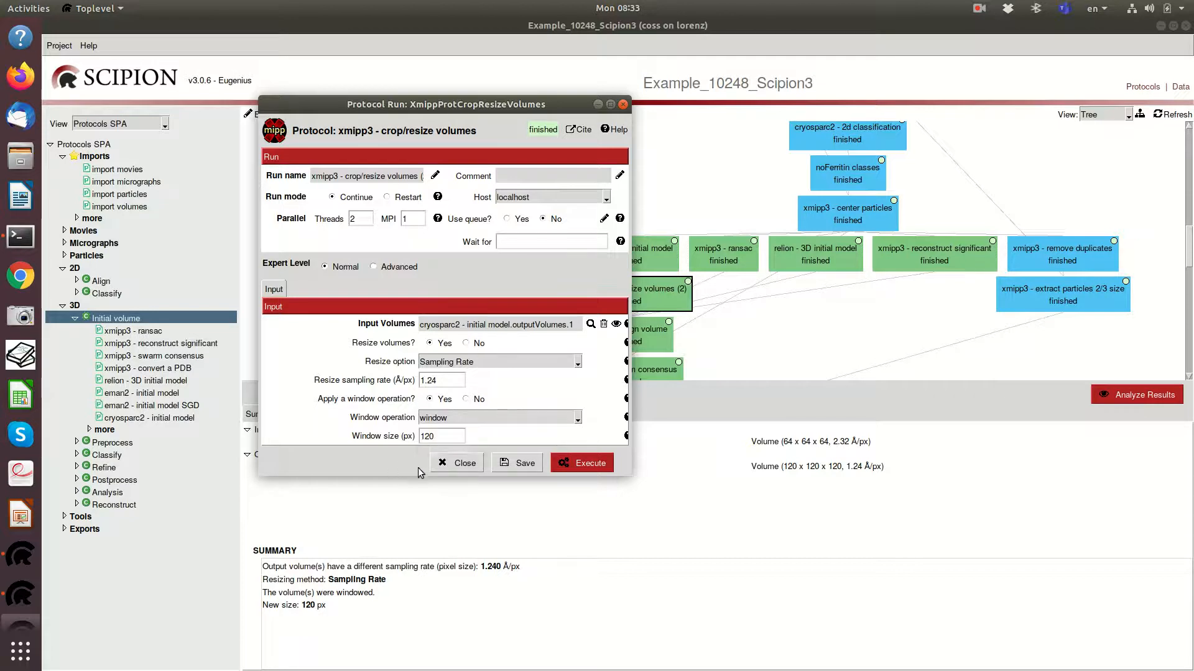
pyautogui.click(459, 464)
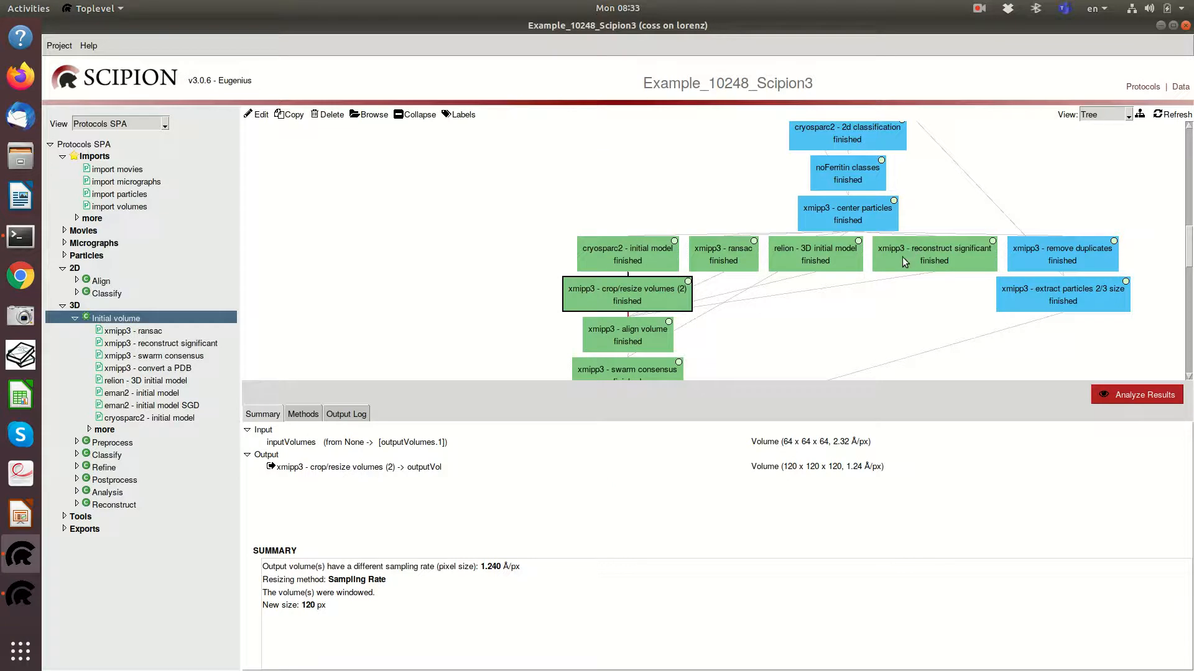
# Step: Compare the summaries of the reconstruct significant, relion 3D initial model, ransac and cryosparc2 initial model protocols
pyautogui.click(933, 259)
pyautogui.click(831, 256)
pyautogui.click(707, 242)
pyautogui.click(617, 253)
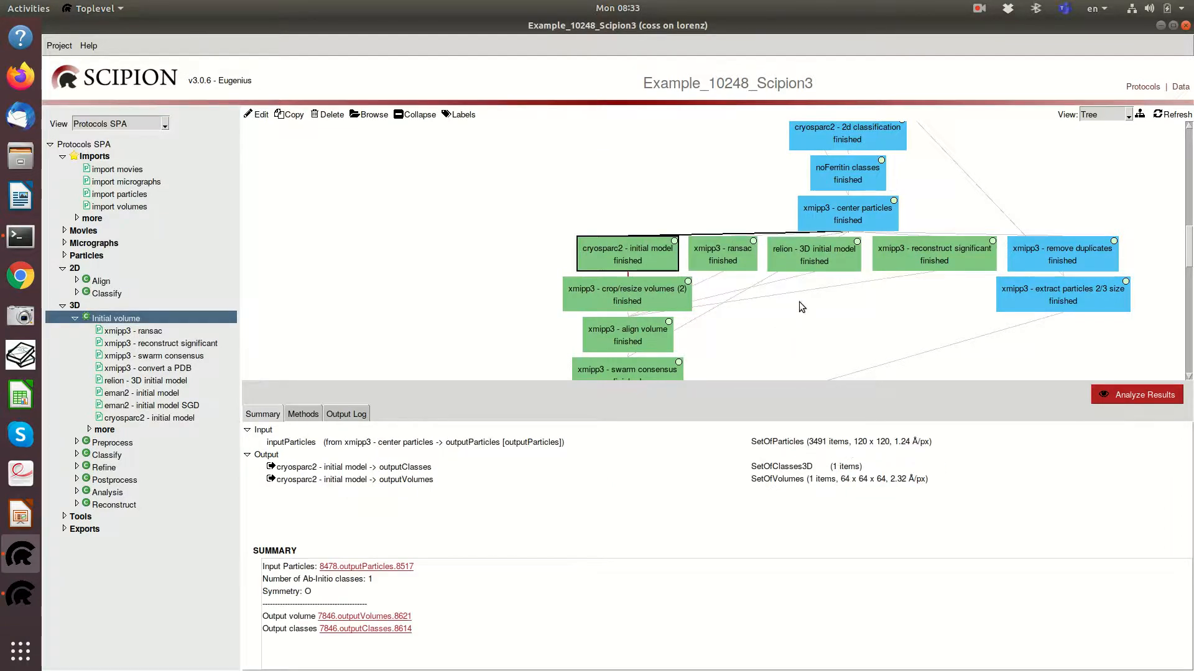
# Step: Open the settings of the xmipp3 - align volume protocol and examine its full list of input volumes
pyautogui.scroll(-2, 800, 304)
pyautogui.click(634, 227)
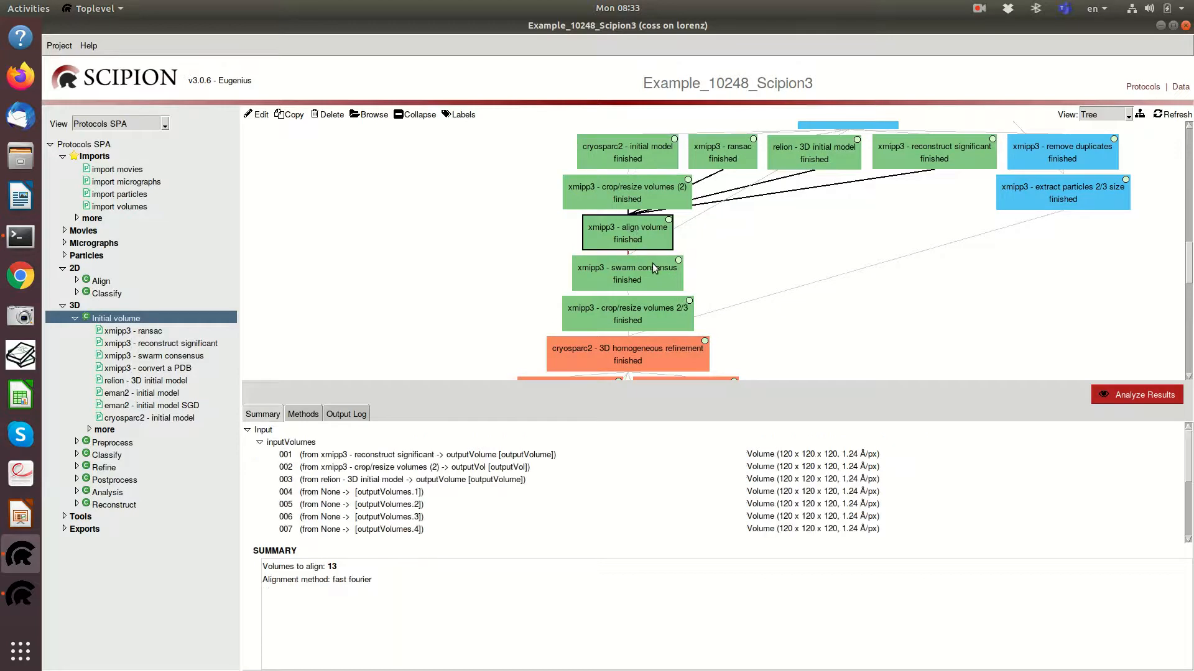
pyautogui.click(251, 115)
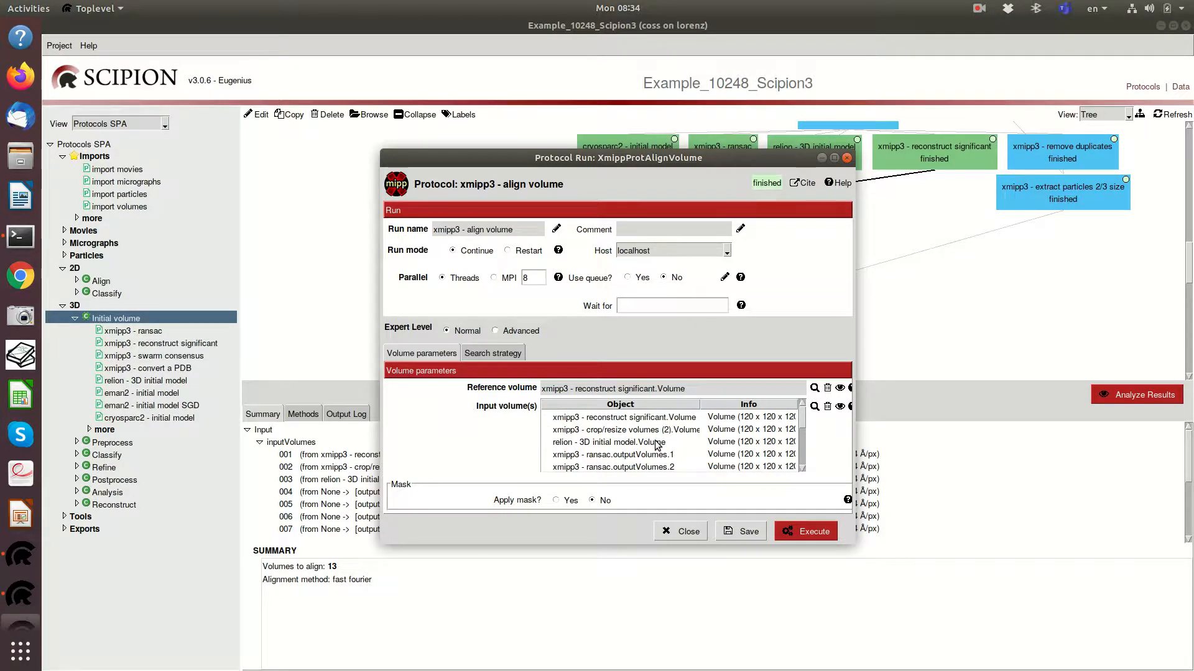
pyautogui.scroll(-2, 677, 434)
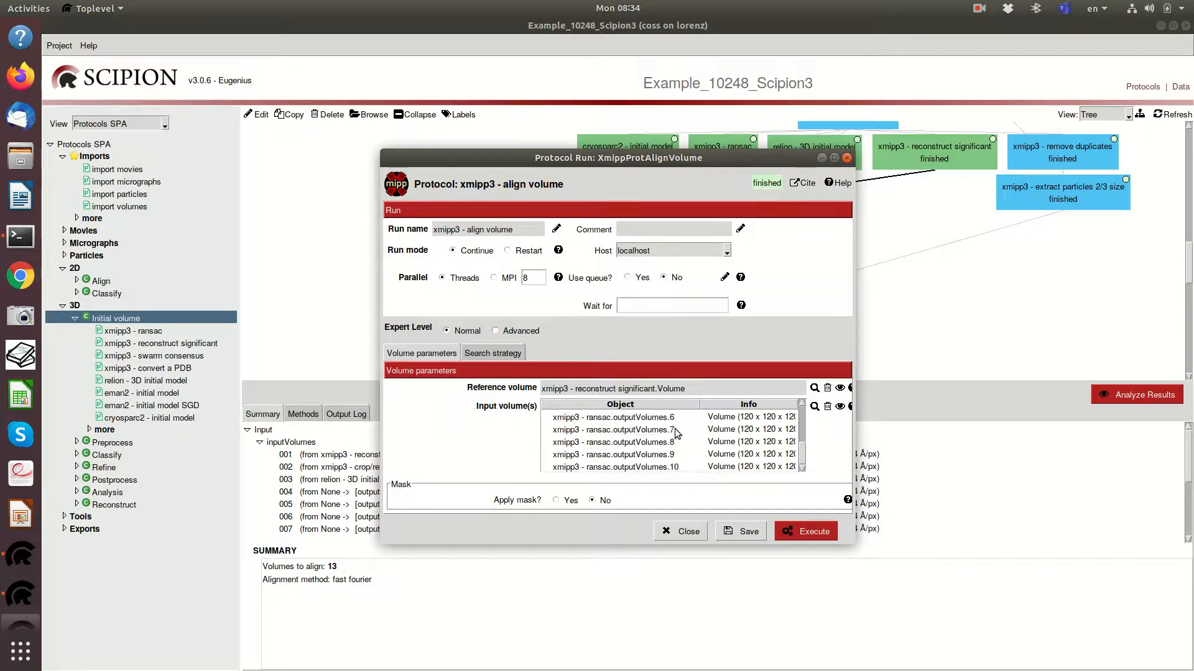
pyautogui.scroll(2, 675, 435)
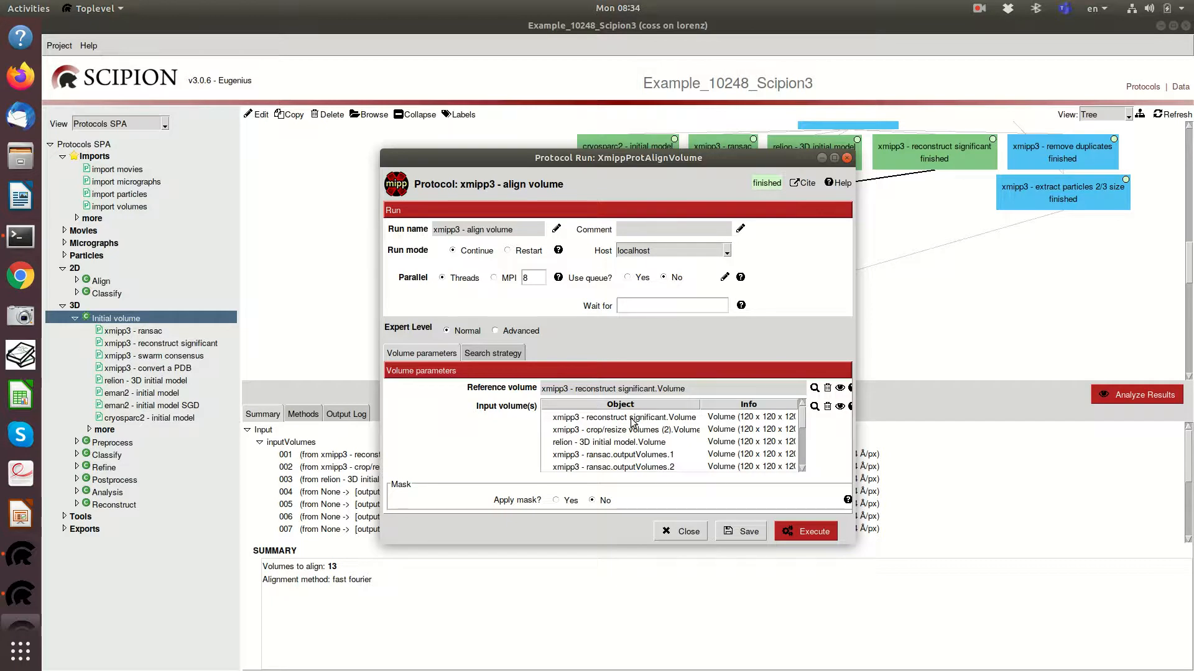
# Step: Review the alignment algorithm choices in the search strategy of xmipp3 - align volume, keep fast fourier, and close the form
pyautogui.click(501, 353)
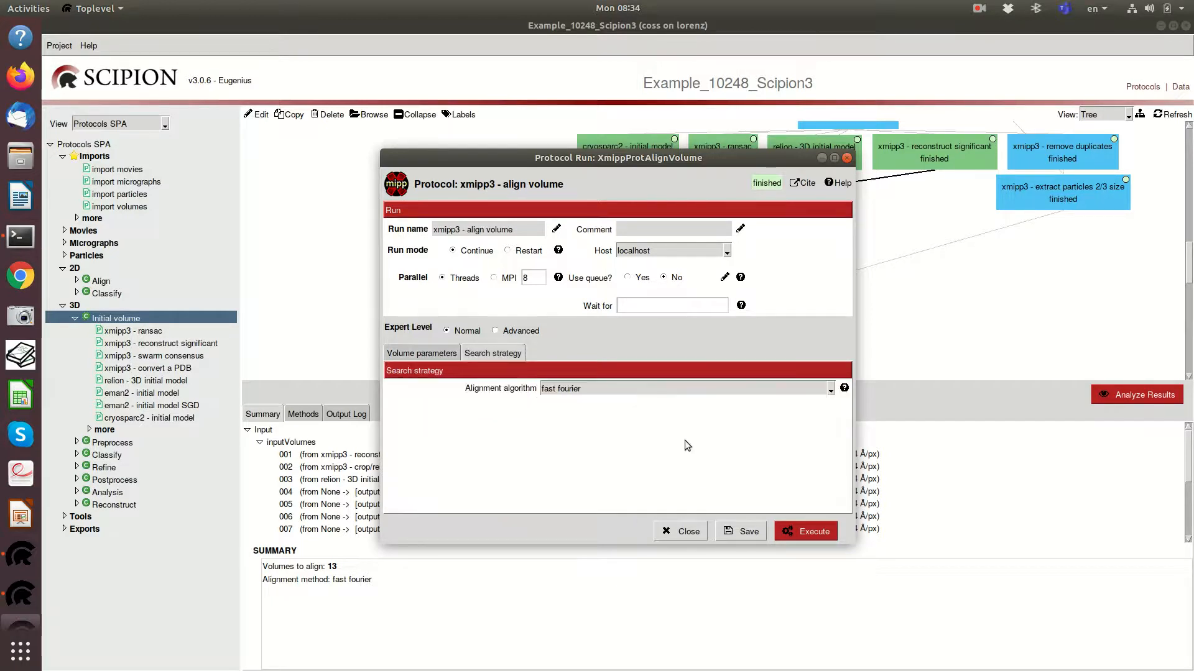
pyautogui.click(831, 389)
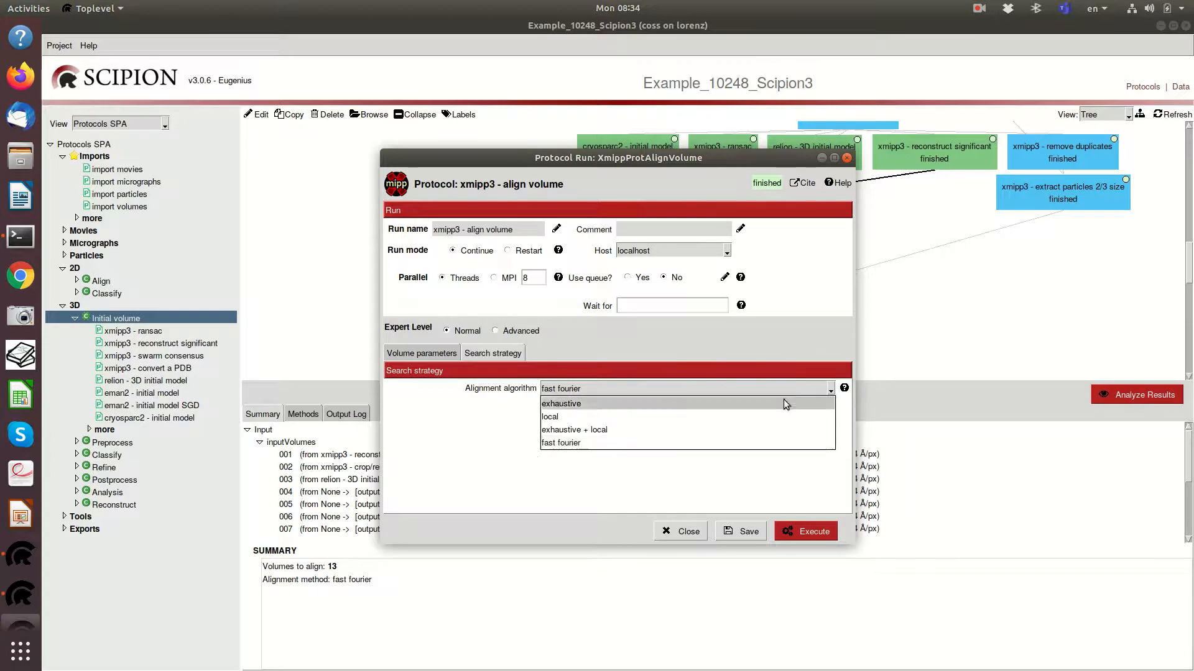
pyautogui.click(575, 443)
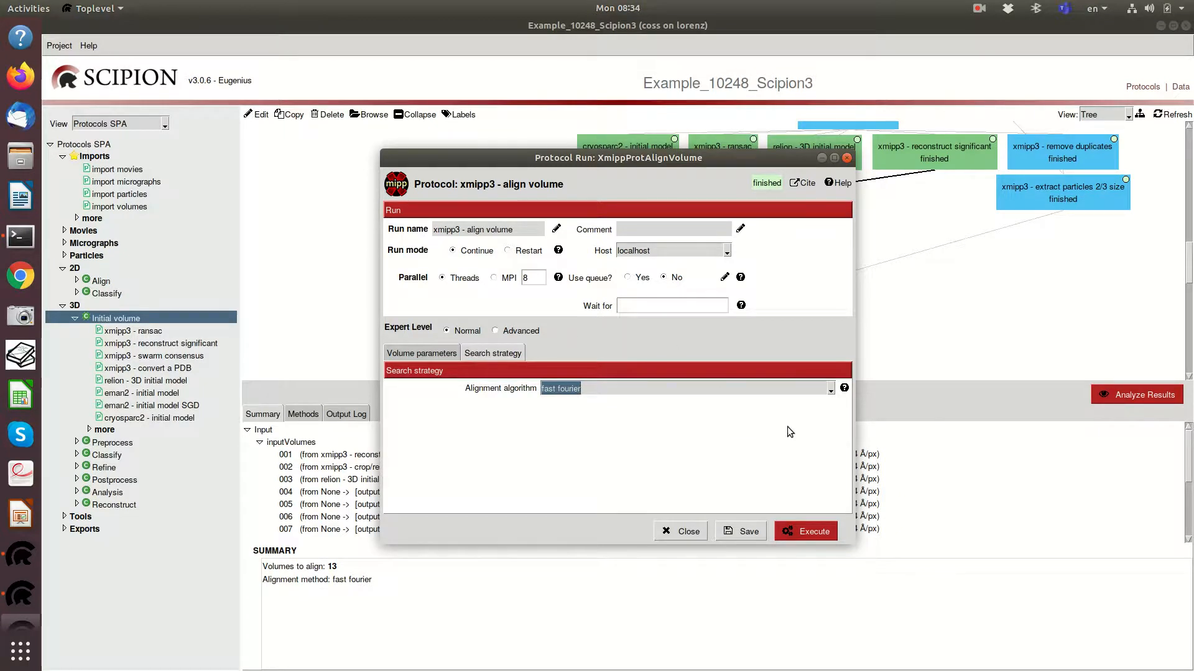
pyautogui.click(831, 396)
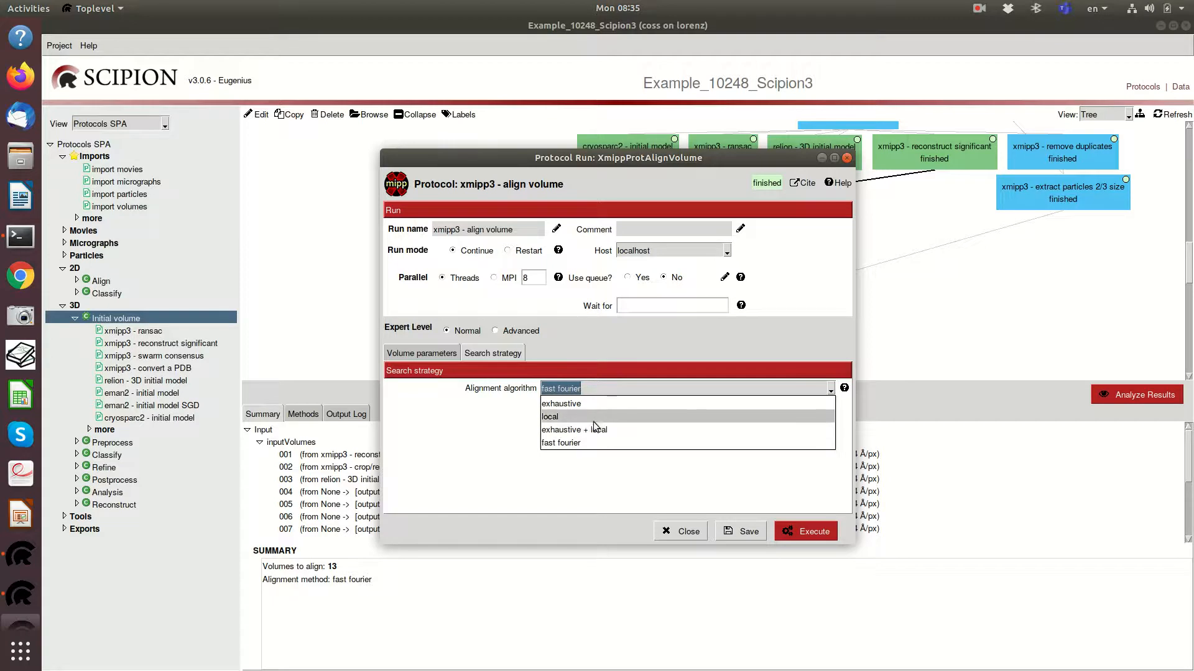
pyautogui.click(679, 535)
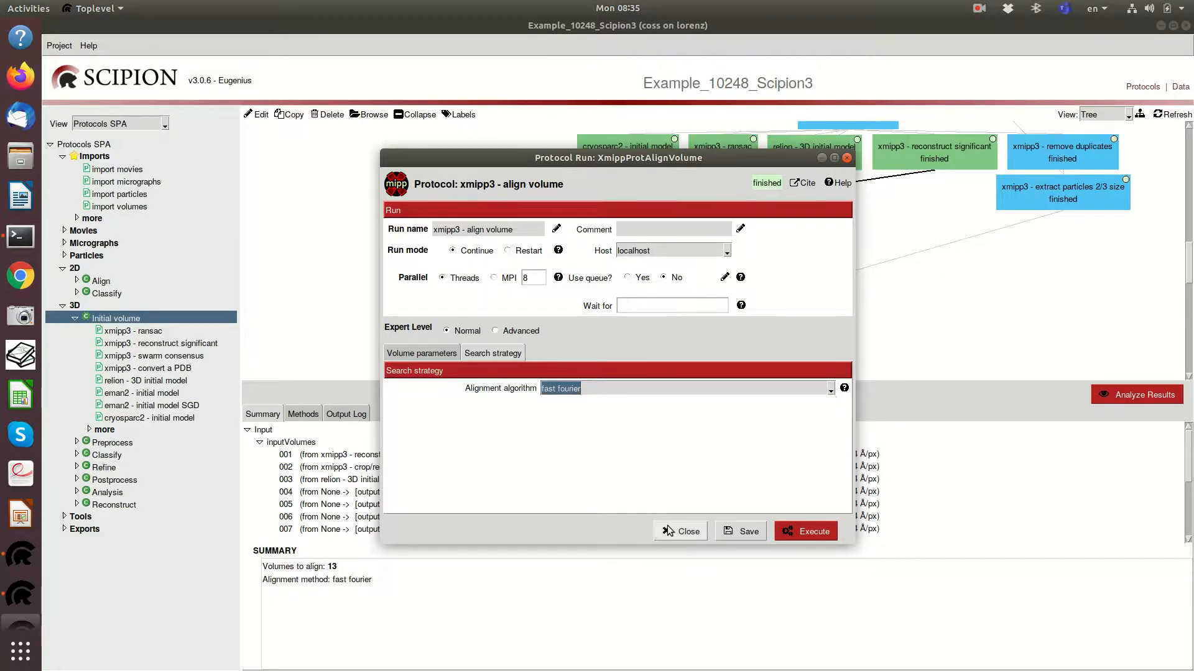
pyautogui.click(682, 535)
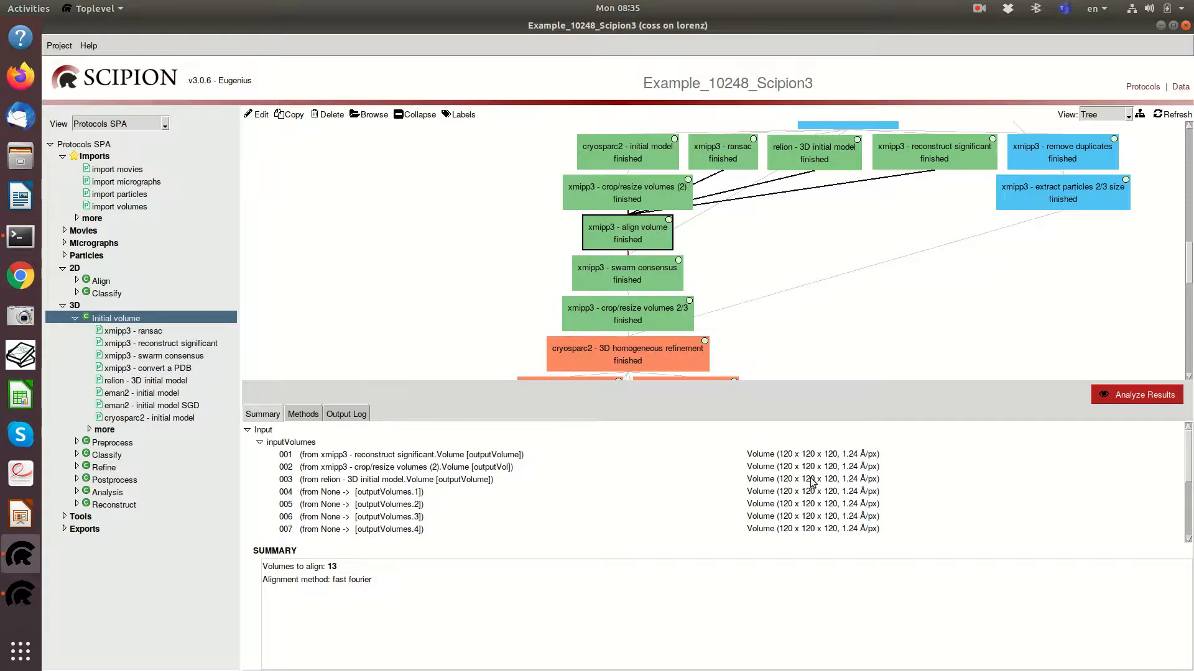
# Step: Open the output volume set of xmipp3 - align volume, look through all the aligned volumes, and close the viewer
pyautogui.scroll(-3, 836, 500)
pyautogui.click(785, 530)
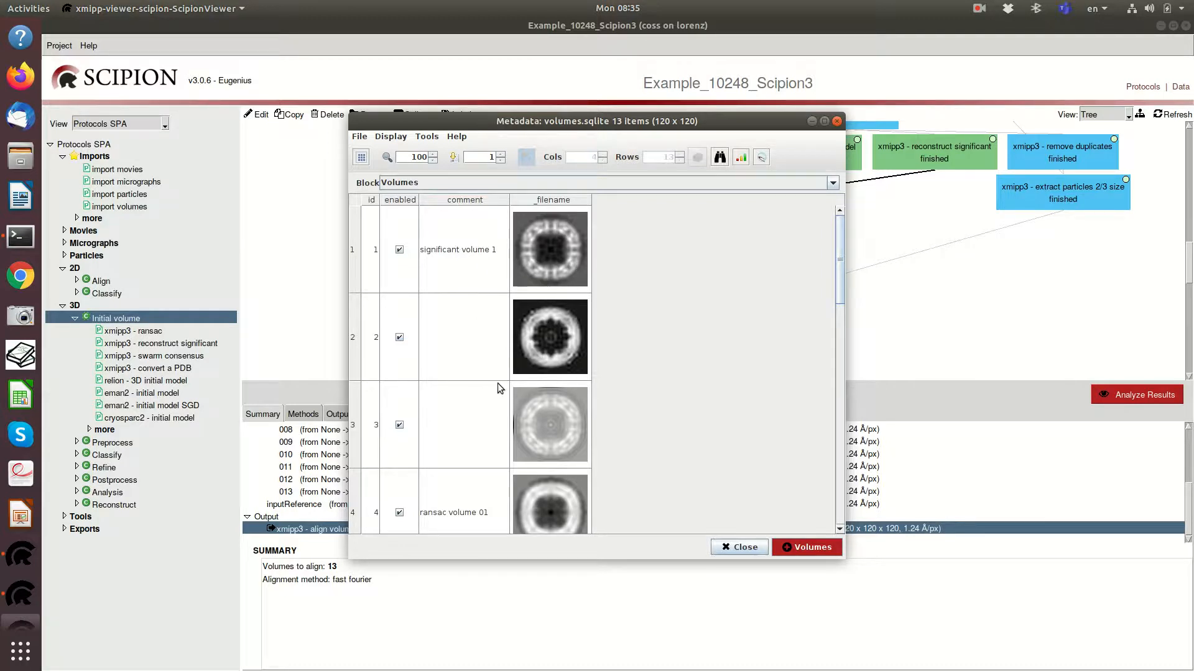
pyautogui.scroll(-5, 497, 383)
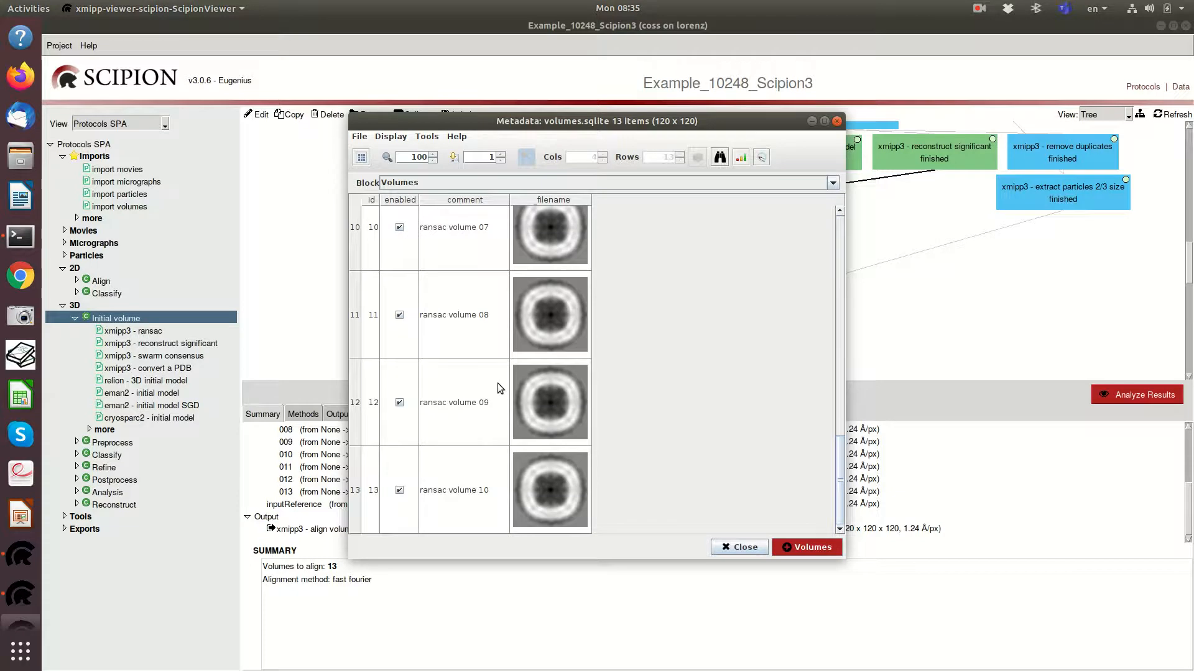
pyautogui.scroll(5, 499, 389)
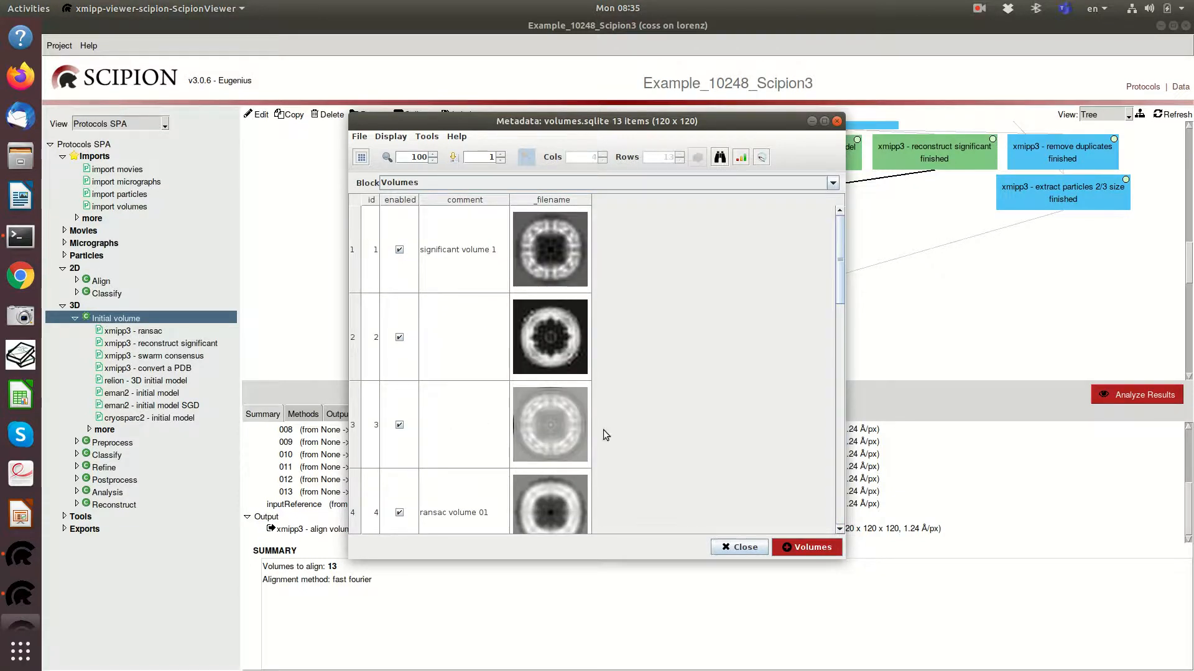
pyautogui.scroll(-1, 576, 410)
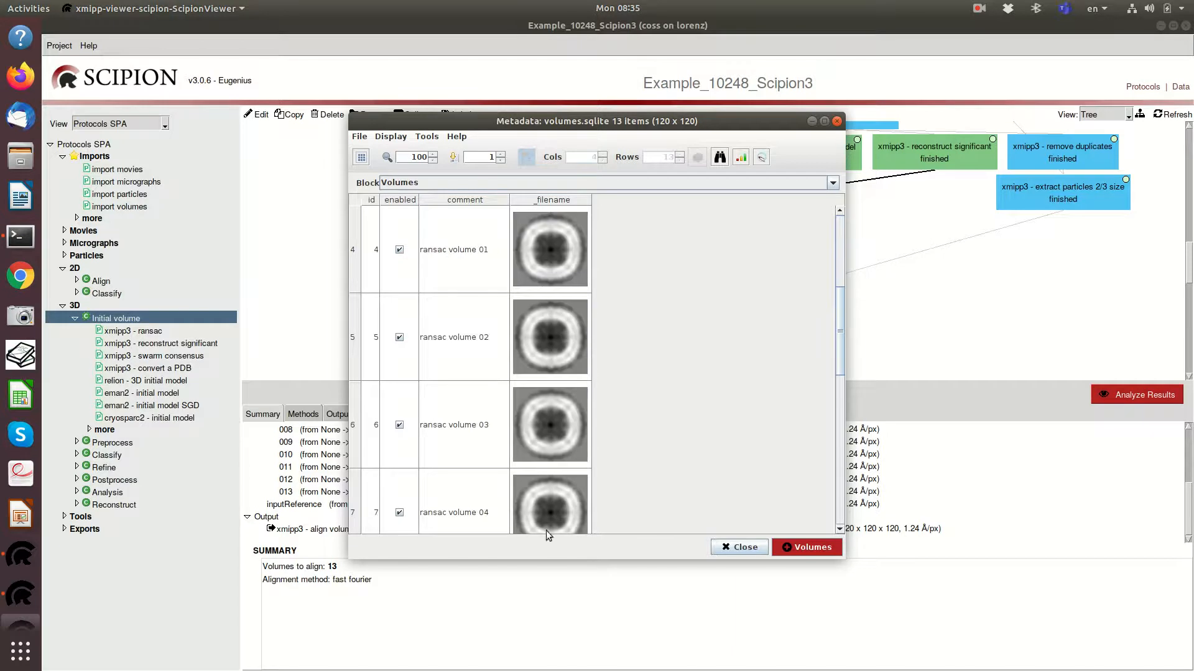
pyautogui.scroll(-2, 554, 372)
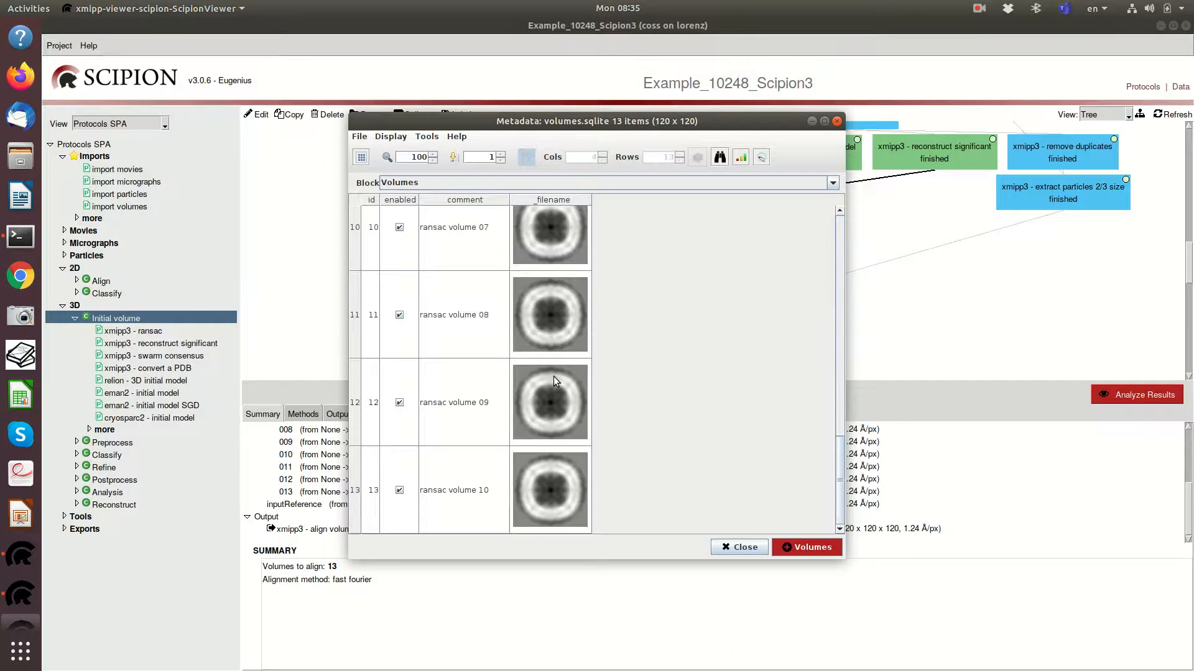
pyautogui.click(741, 549)
# Step: Open the xmipp3 - swarm consensus settings, review its input particles, initial volumes and symmetry group, and close the form
pyautogui.click(625, 279)
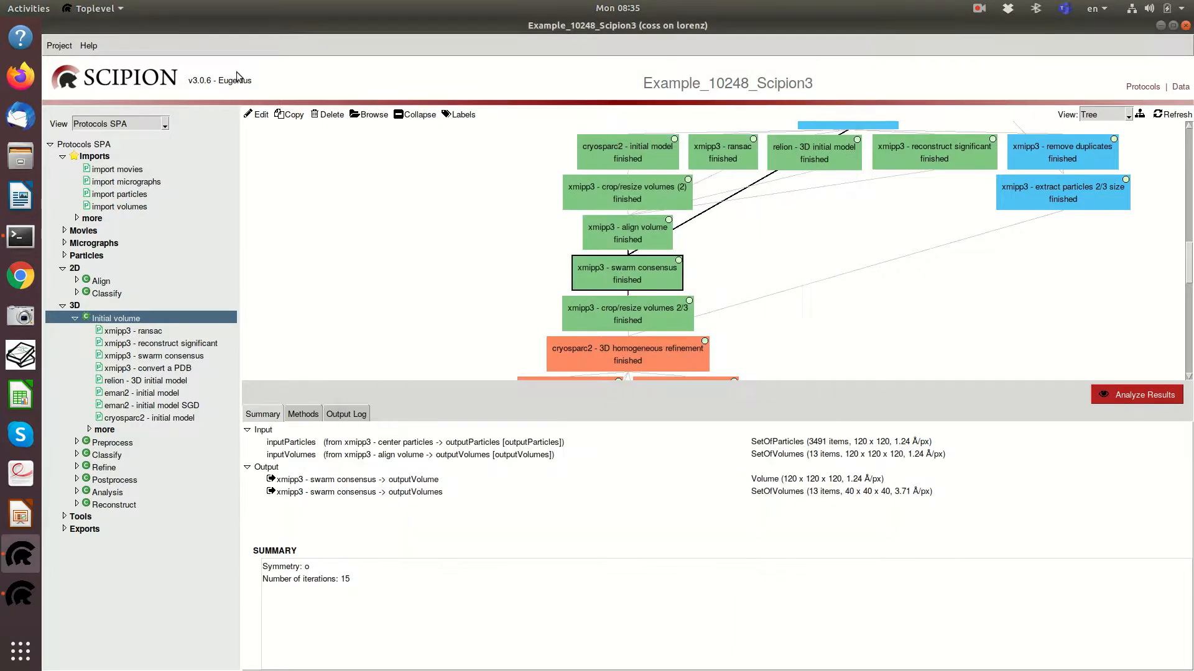
pyautogui.click(257, 114)
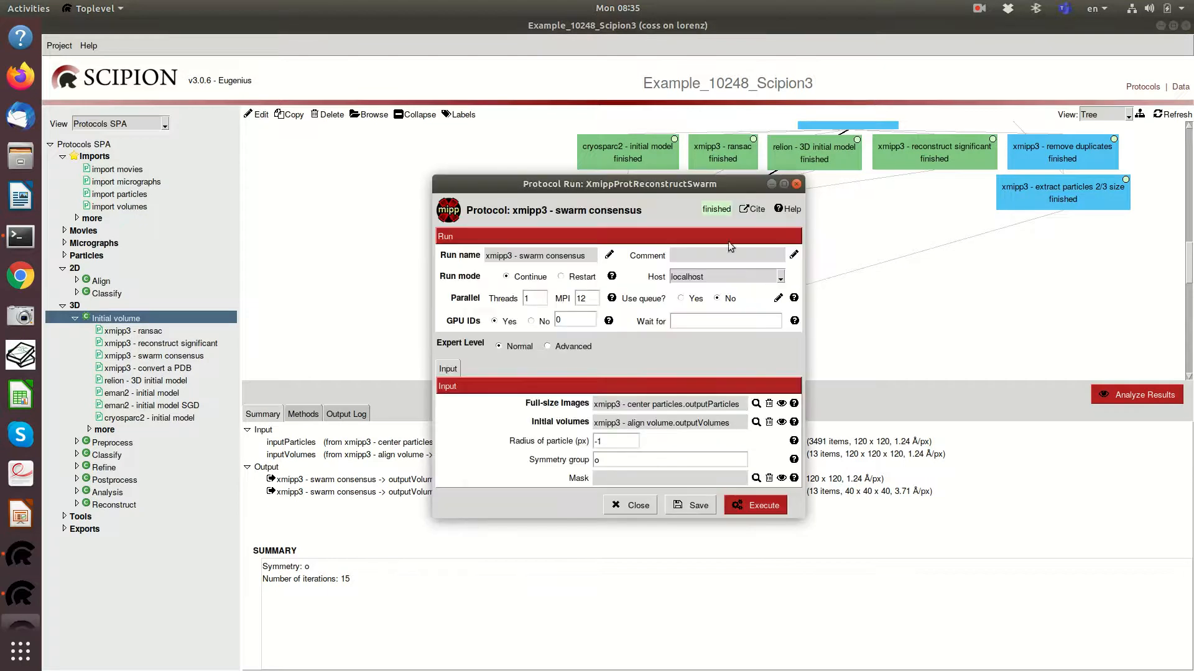
pyautogui.moveTo(693, 184); pyautogui.dragTo(369, 144)
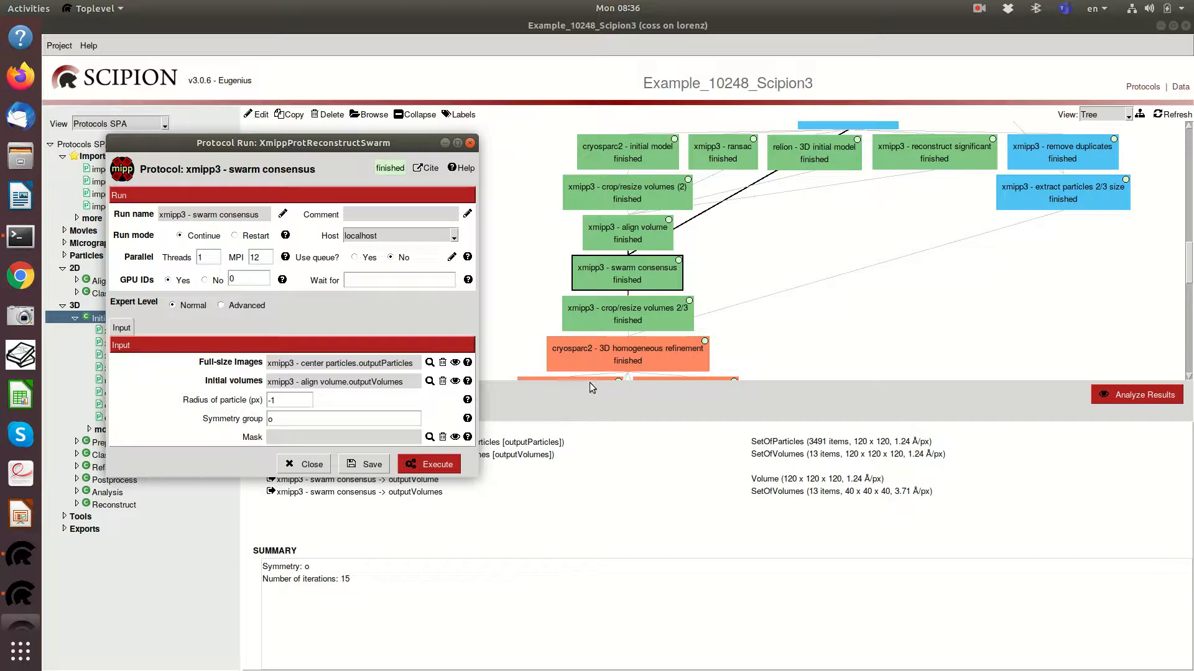
pyautogui.moveTo(648, 343)
pyautogui.moveTo(650, 244)
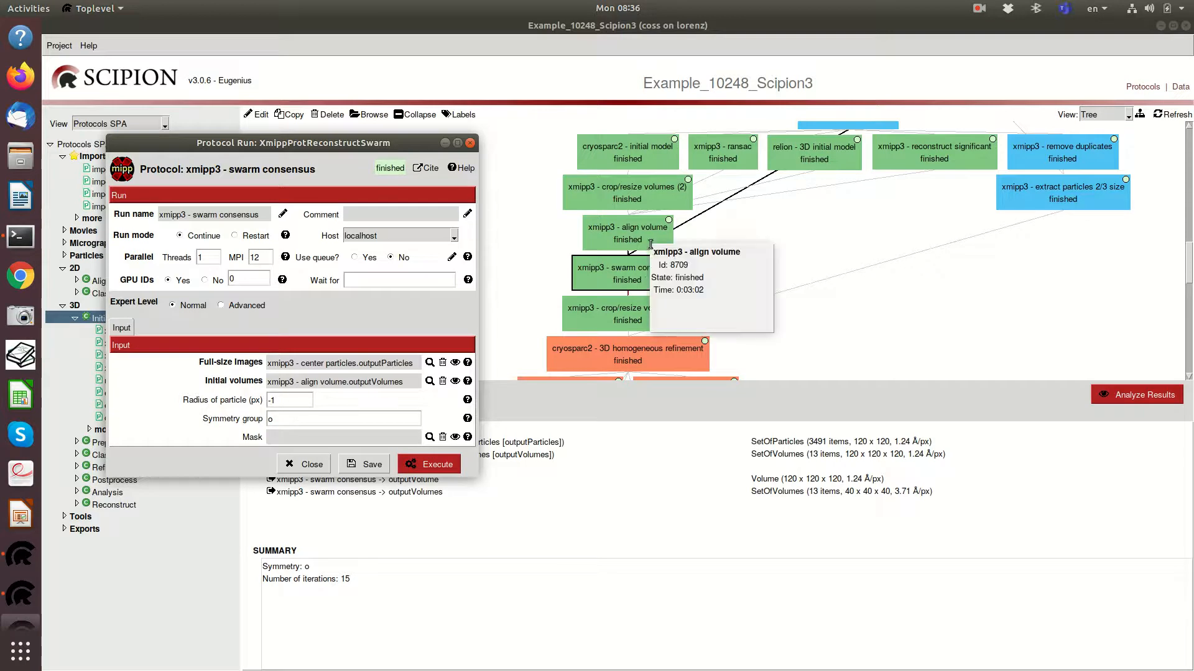
pyautogui.click(308, 468)
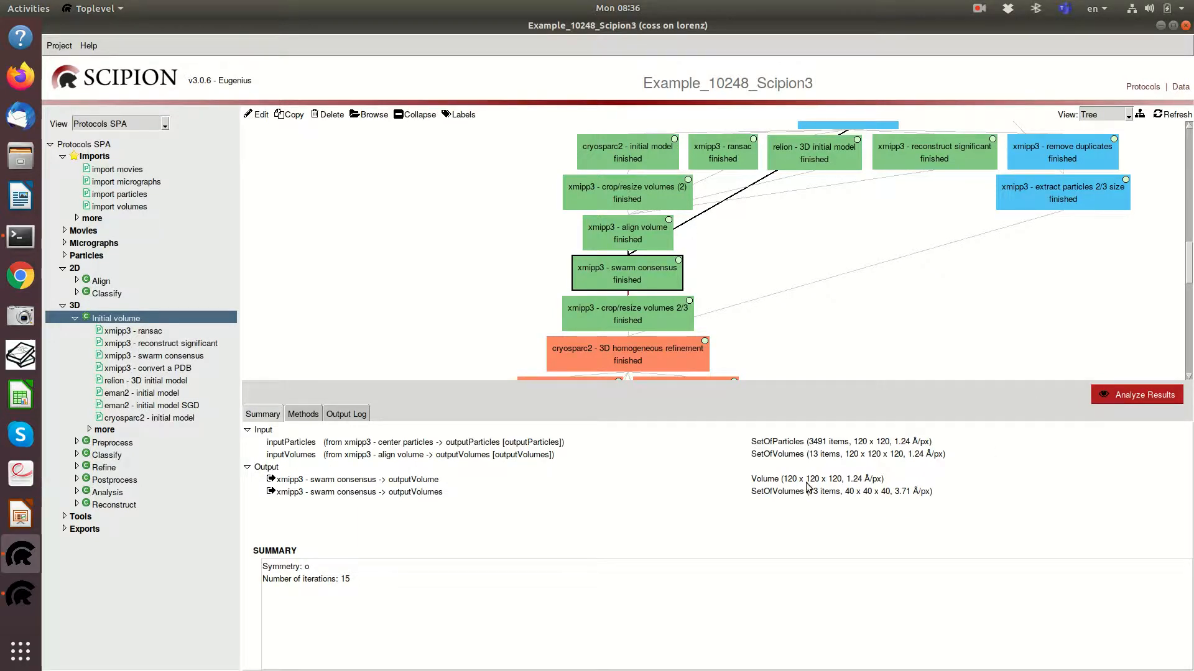
# Step: Display the swarm consensus results, place the two result windows side by side, and look through the slices of volumeAvg.vol
pyautogui.click(1112, 399)
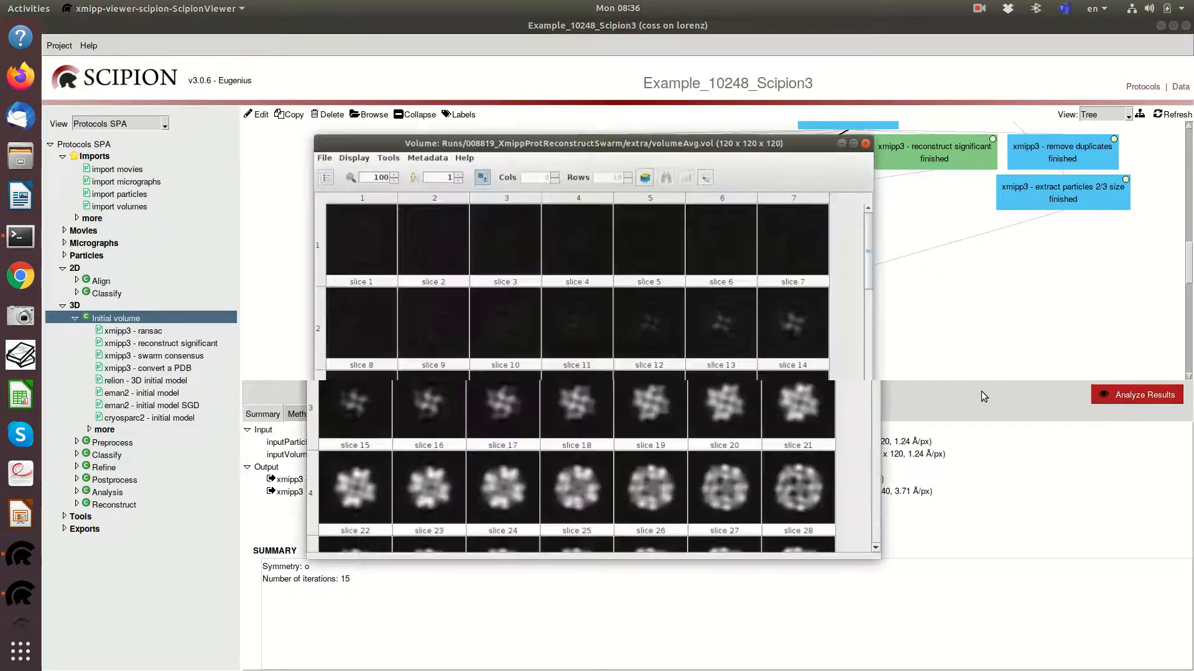
pyautogui.moveTo(610, 123); pyautogui.dragTo(915, 159)
pyautogui.moveTo(678, 124); pyautogui.dragTo(513, 123)
pyautogui.scroll(-10, 553, 311)
pyautogui.scroll(5, 553, 312)
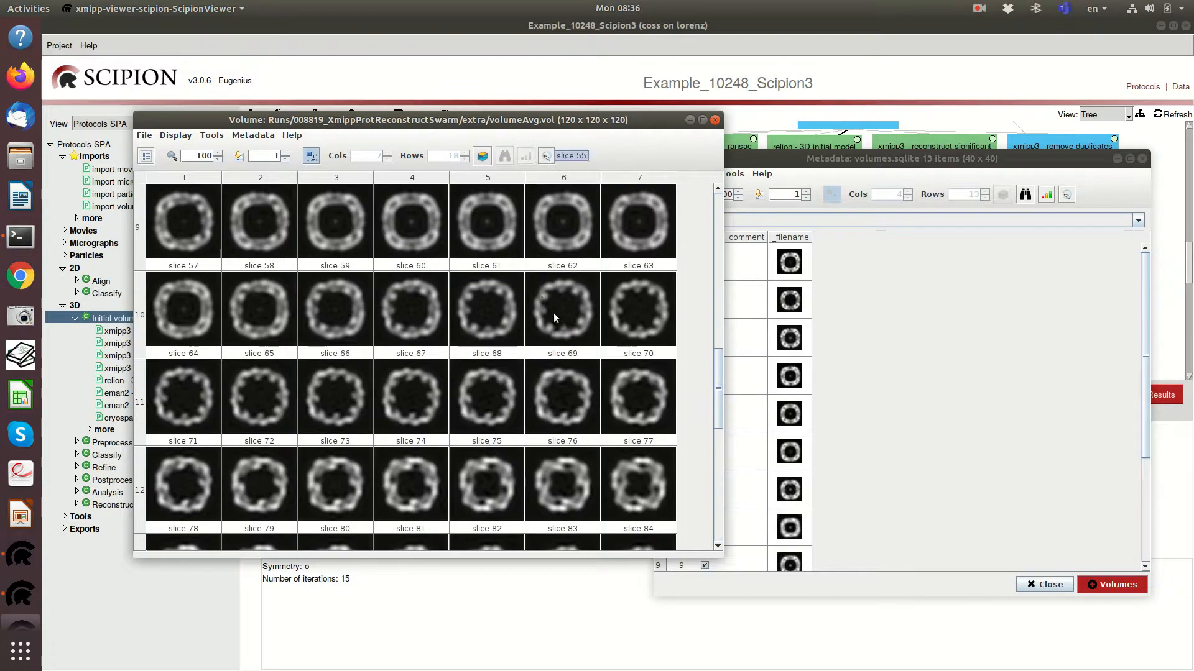
pyautogui.scroll(6, 507, 363)
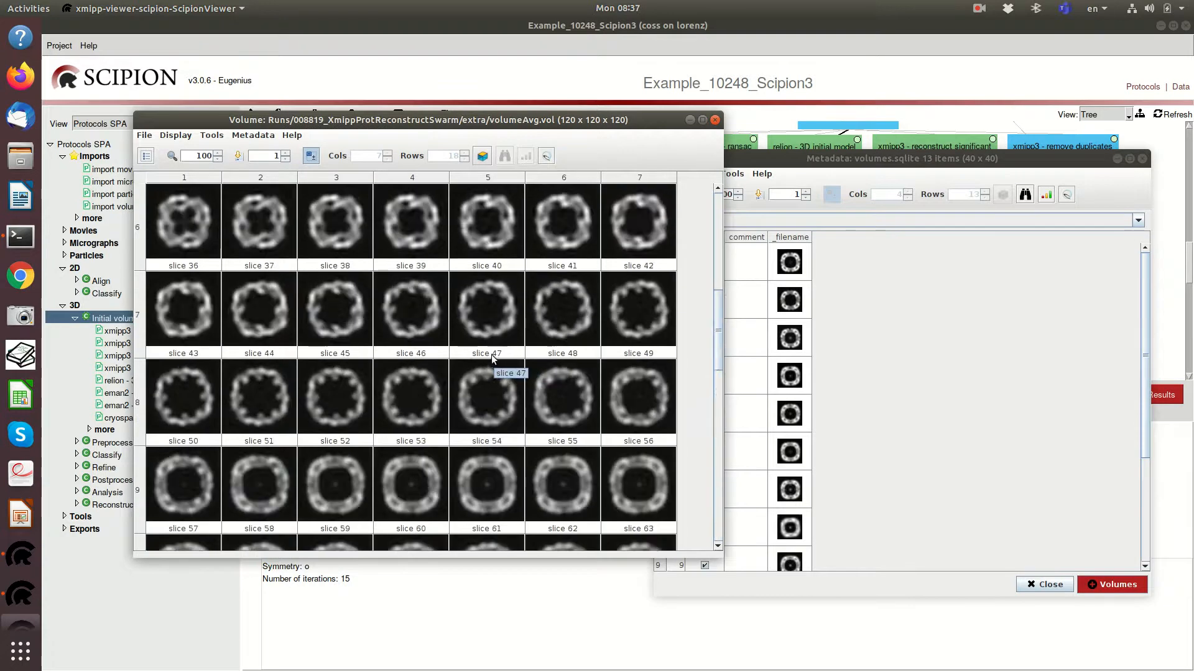
pyautogui.scroll(2, 497, 357)
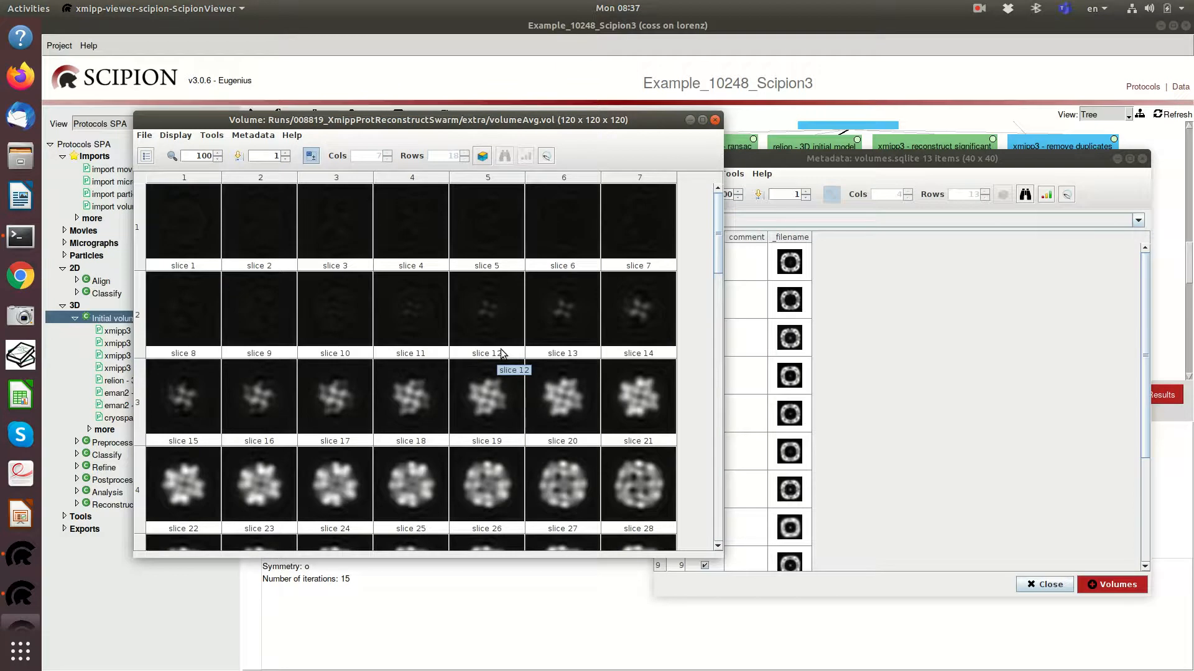
# Step: View volumeAvg.vol in ChimeraX at a surface level of about 0.0101, rotate it, and close ChimeraX and both result viewers
pyautogui.click(547, 156)
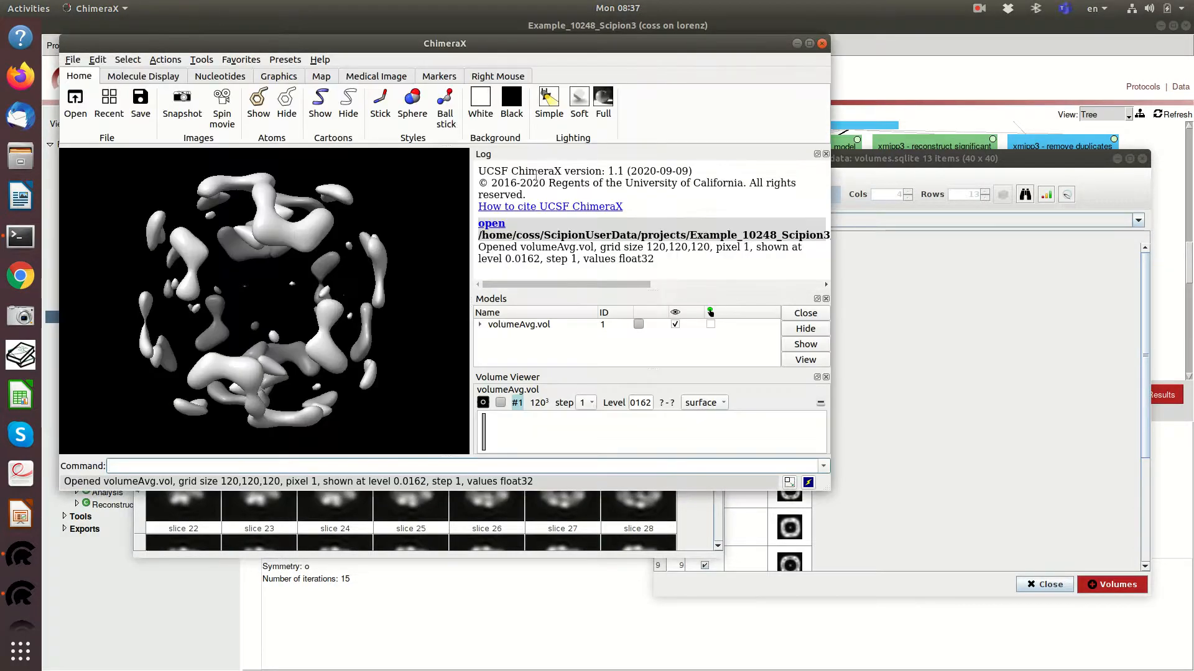
pyautogui.moveTo(754, 431); pyautogui.dragTo(659, 442)
pyautogui.moveTo(307, 308); pyautogui.dragTo(274, 292)
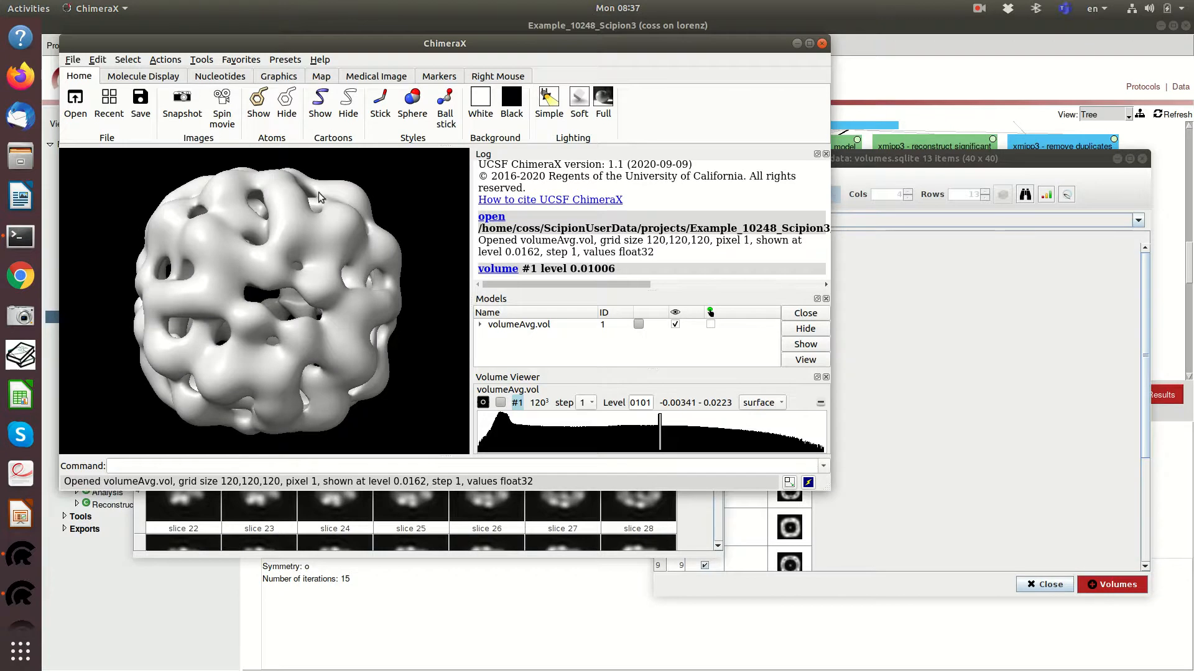
pyautogui.moveTo(319, 198); pyautogui.dragTo(312, 294)
pyautogui.moveTo(248, 247); pyautogui.dragTo(206, 286)
pyautogui.moveTo(290, 217); pyautogui.dragTo(308, 308)
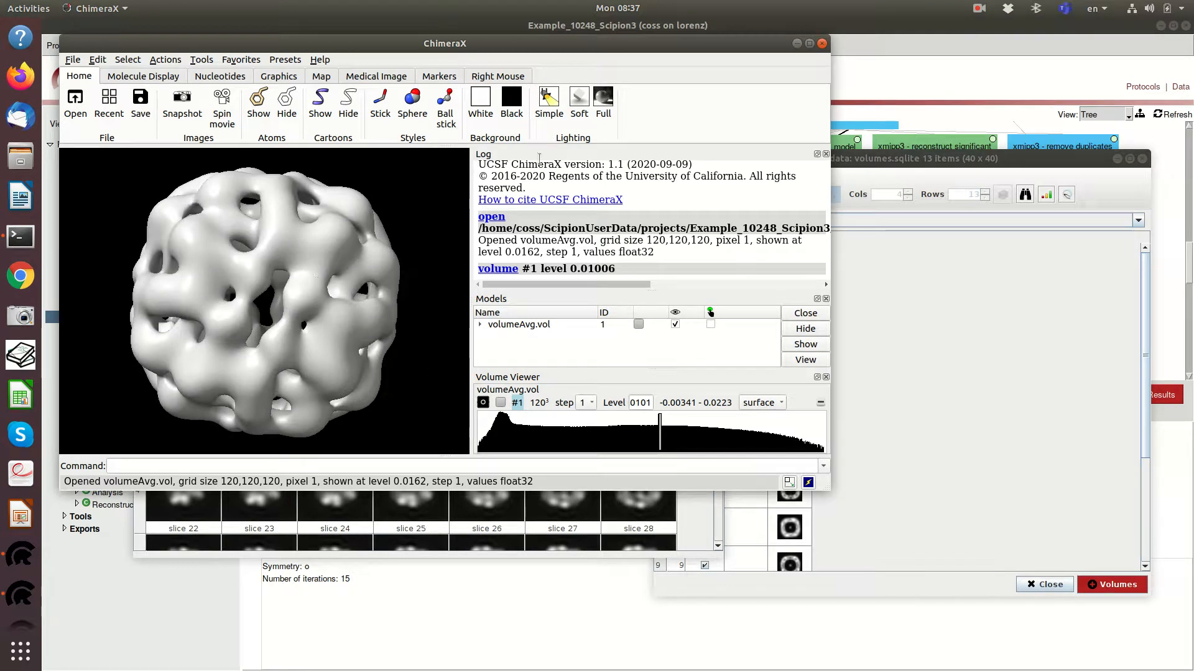
pyautogui.click(825, 44)
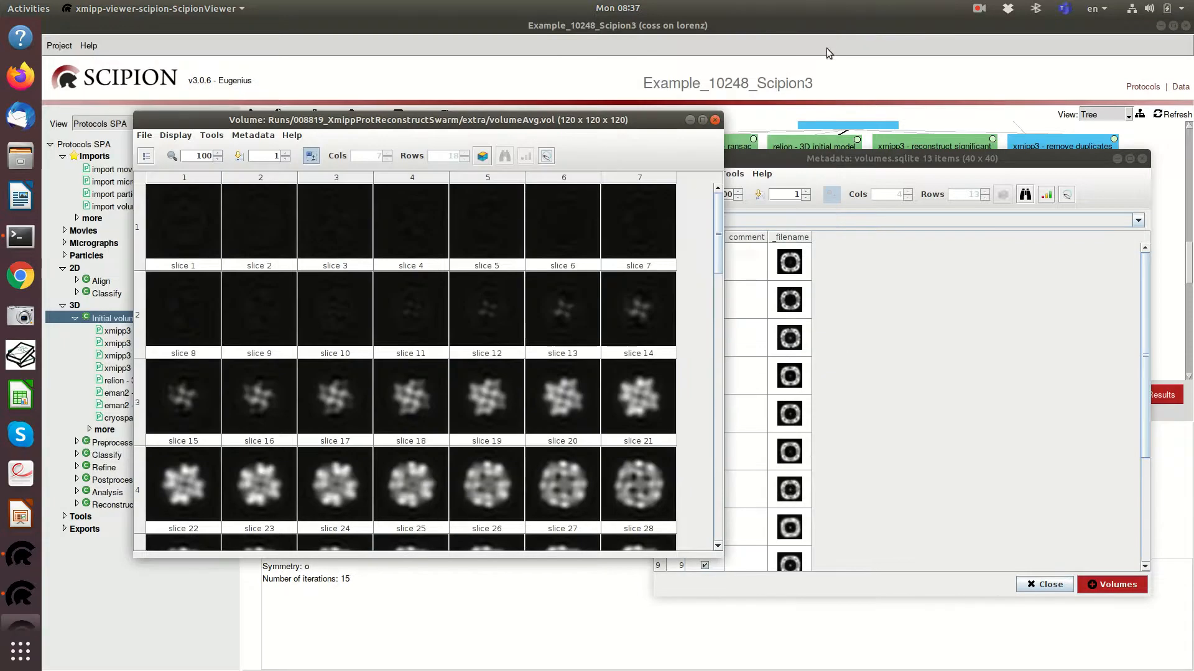
pyautogui.click(1142, 159)
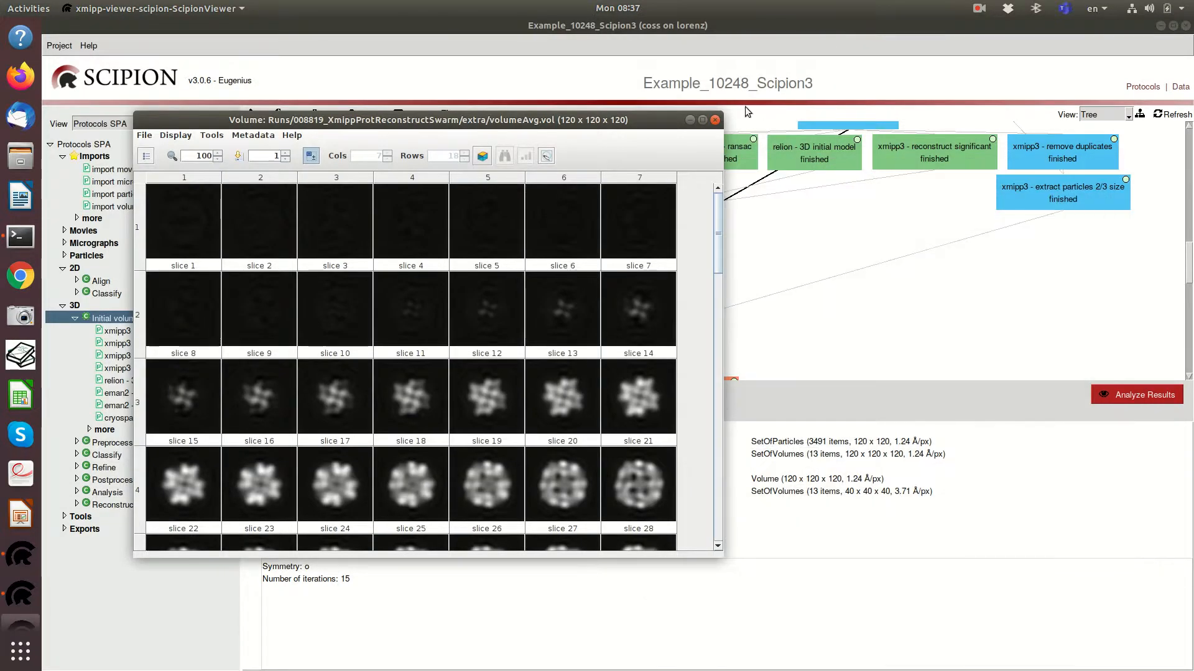
pyautogui.click(715, 119)
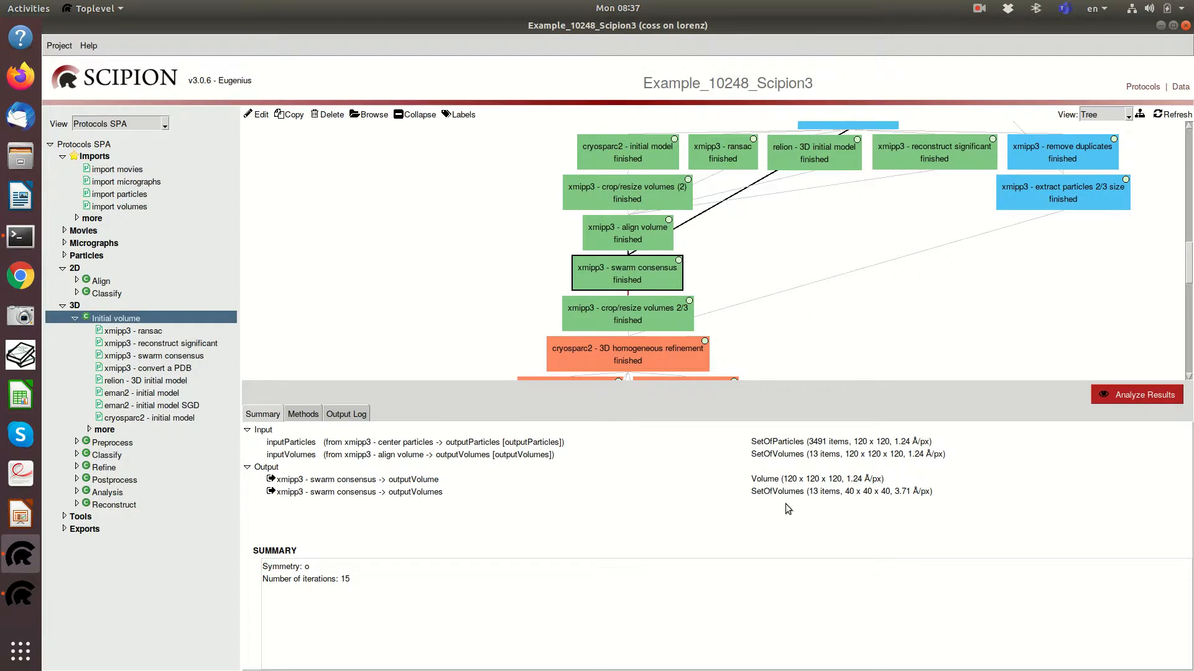
# Step: Open the swarm consensus outputVolumes set, check which column properties are available for display, and close the viewer
pyautogui.click(813, 458)
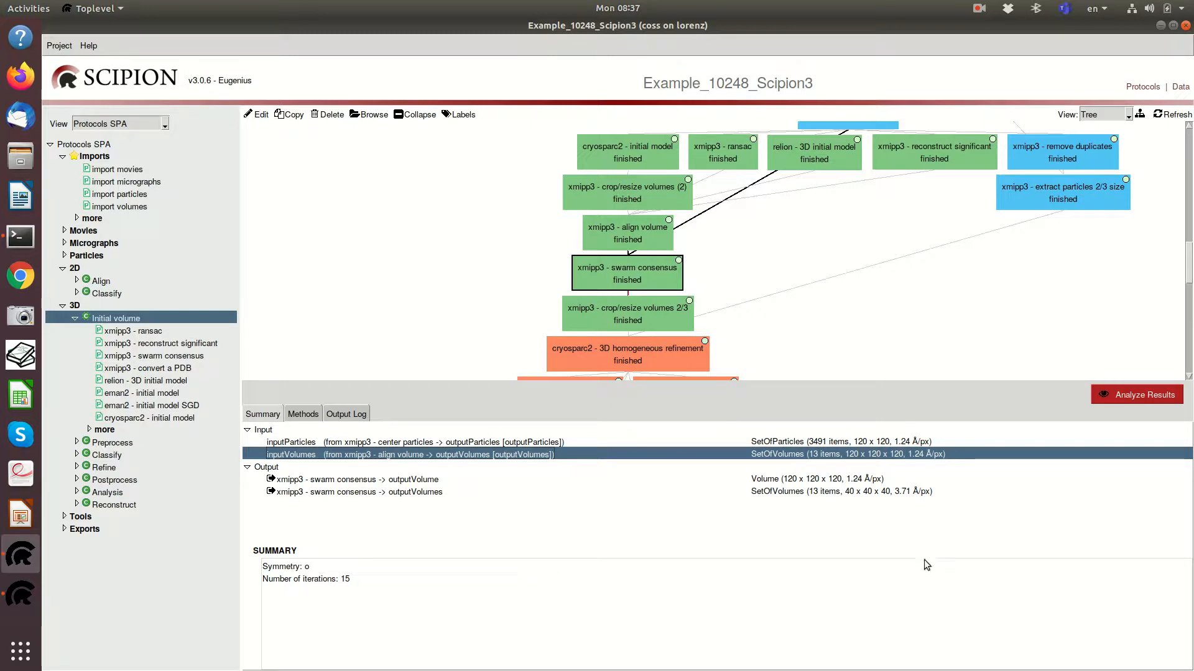
pyautogui.doubleClick(815, 491)
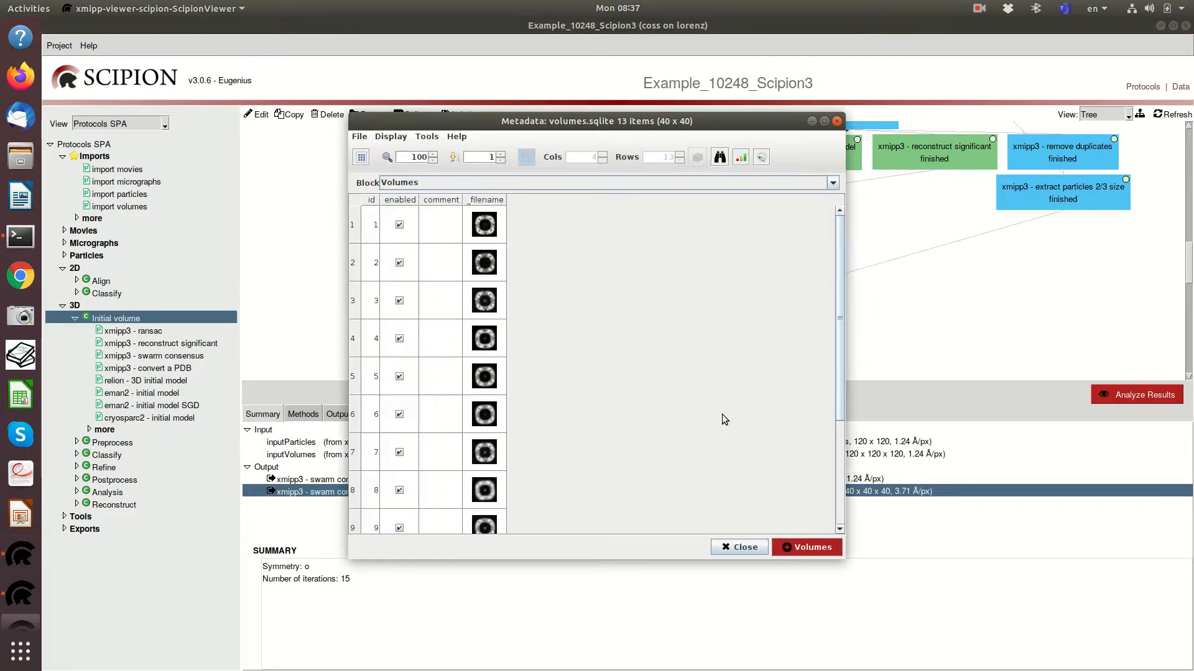
pyautogui.click(391, 136)
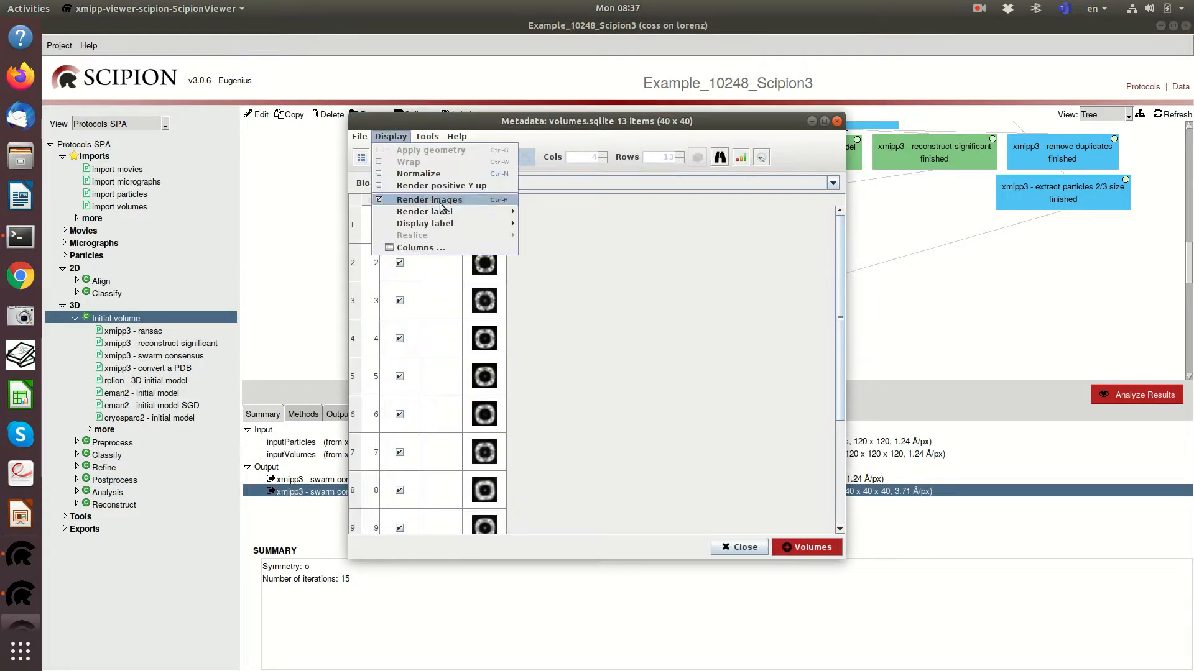
pyautogui.click(461, 248)
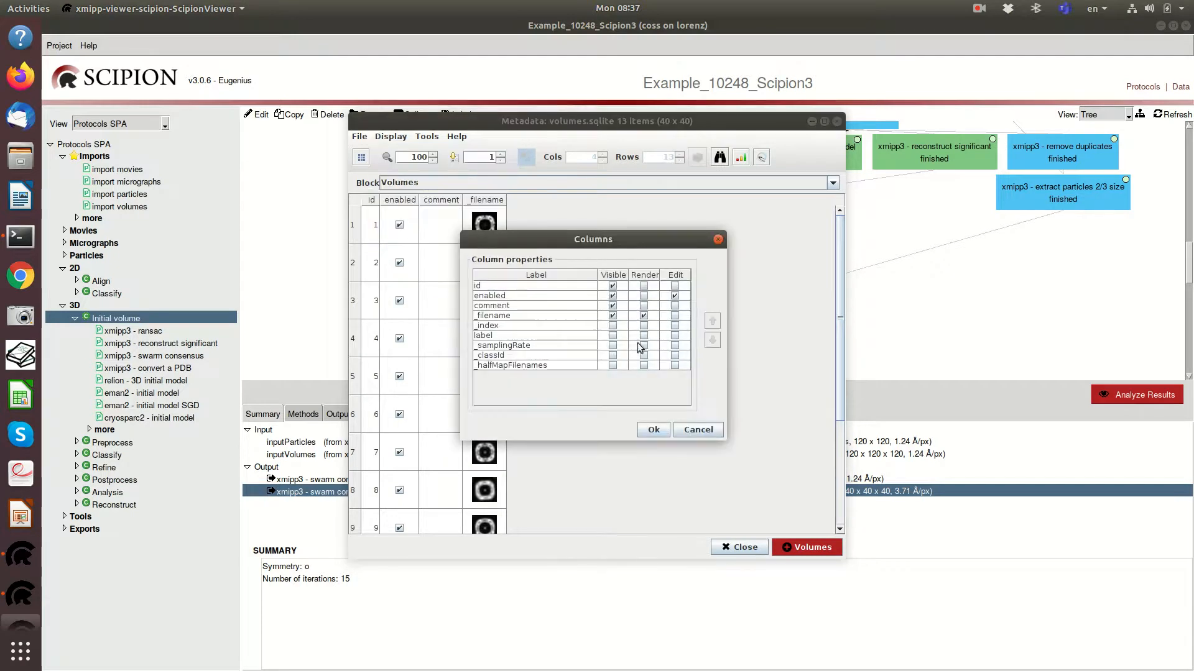
pyautogui.click(653, 429)
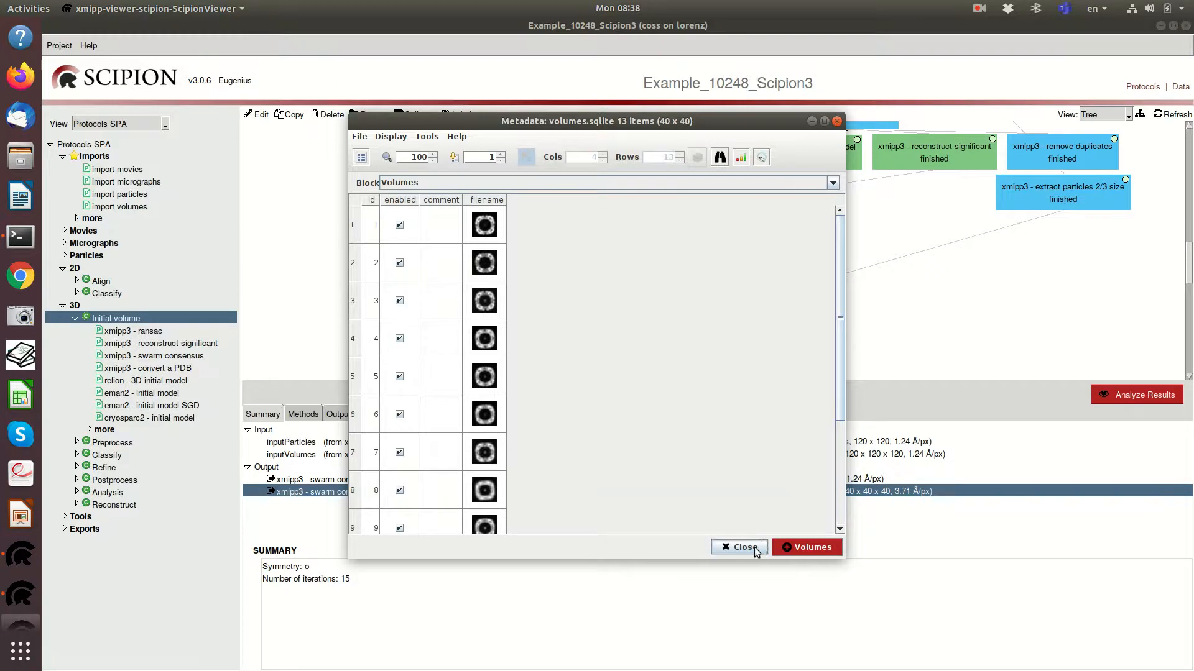
pyautogui.click(738, 547)
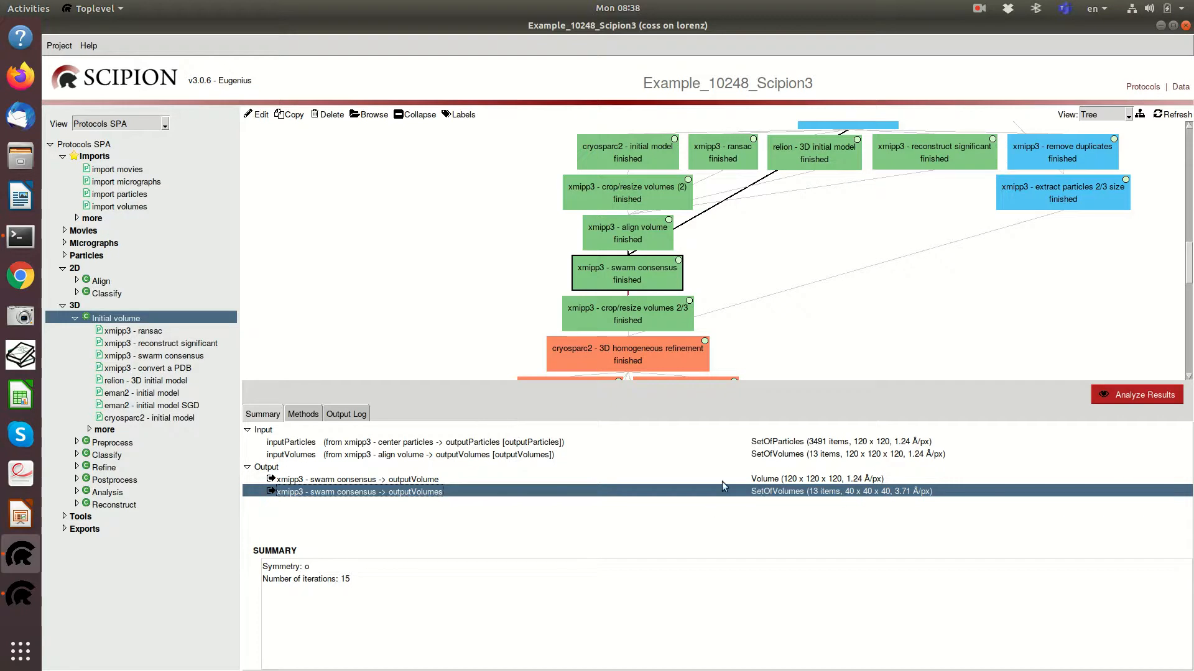
# Step: Check the summaries of xmipp3 - swarm consensus and xmipp3 - extract particles 2/3 size, and inspect the protocols upstream of the extraction
pyautogui.click(641, 275)
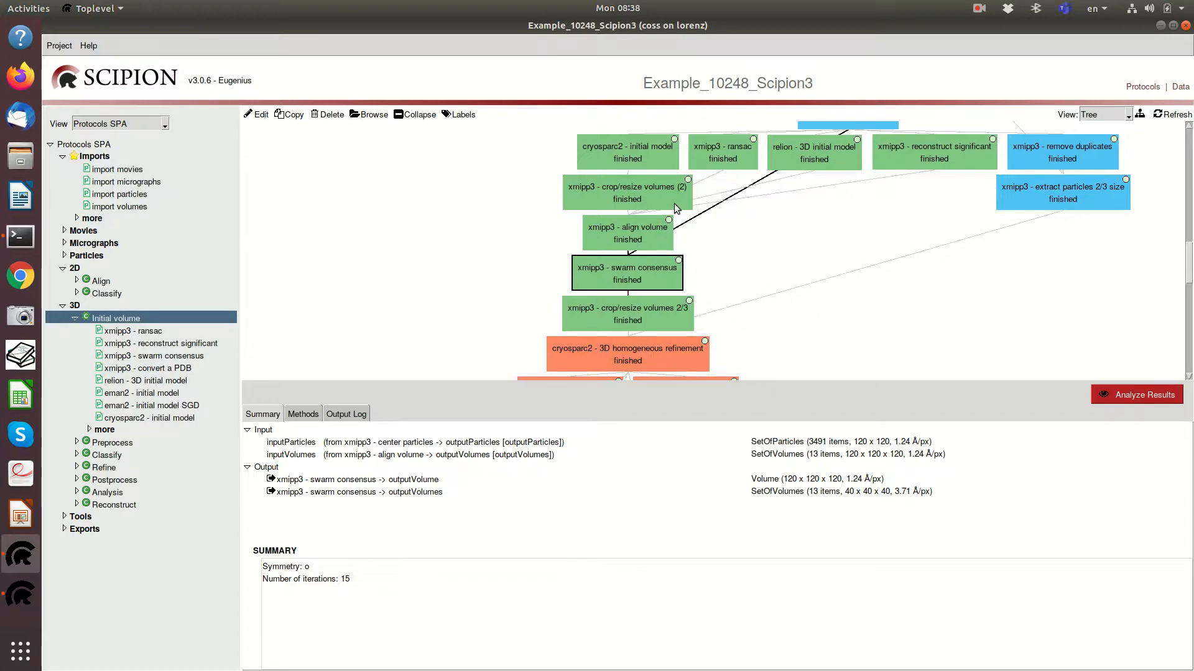
pyautogui.moveTo(674, 203)
pyautogui.click(1068, 204)
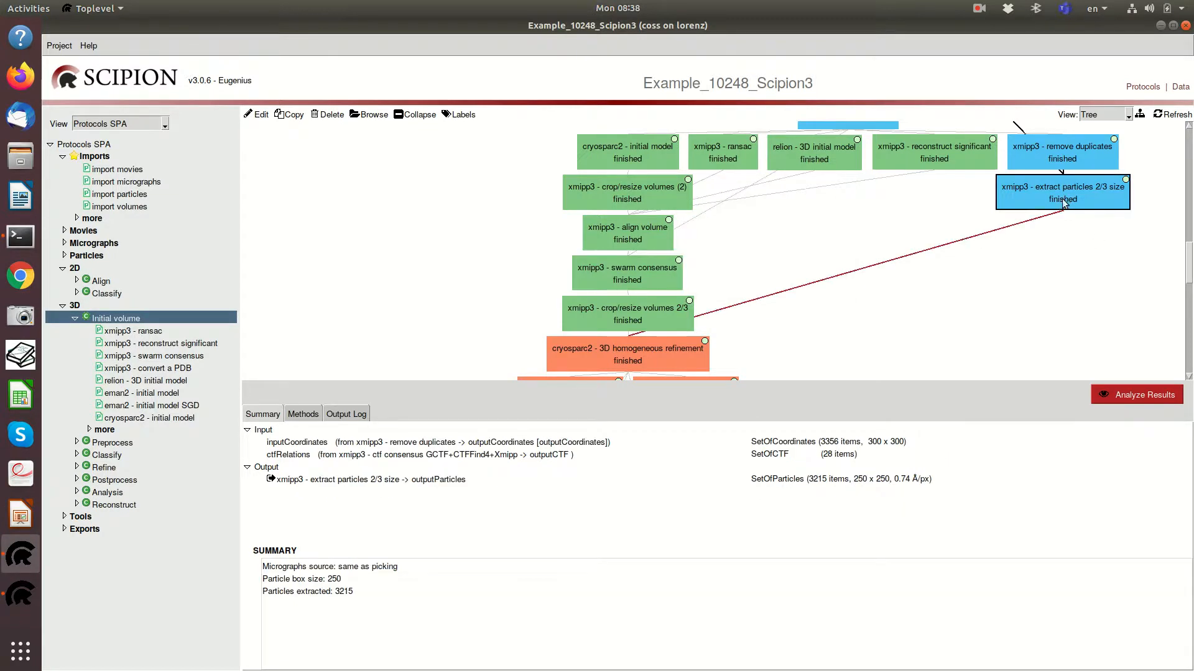
pyautogui.scroll(2, 1061, 307)
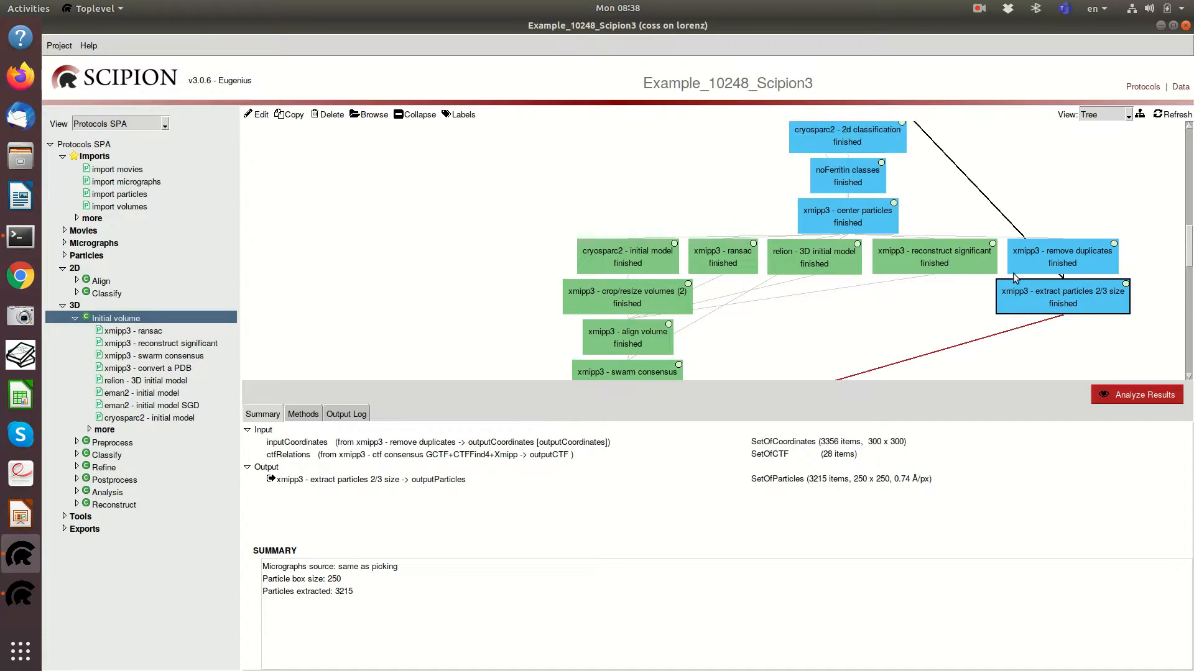
# Step: Examine the protocol tree around xmipp3 - extract particles 2/3 size, from the picking protocols down to the 3D homogeneous refinement
pyautogui.scroll(-3, 1055, 238)
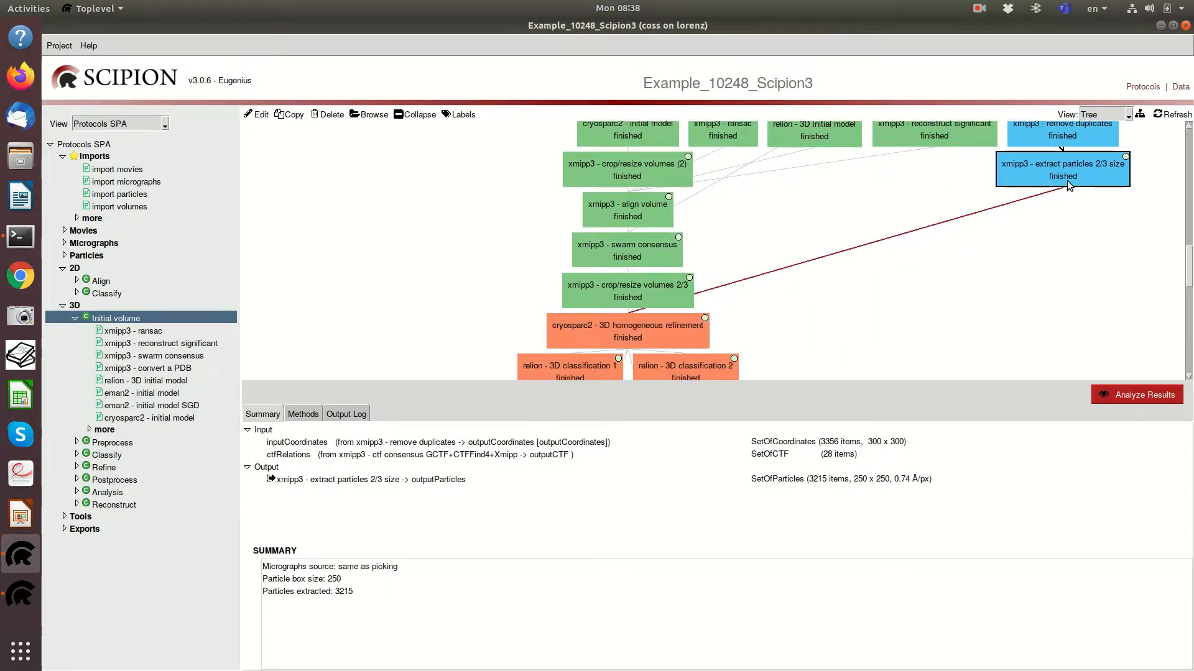
pyautogui.scroll(1, 1073, 194)
pyautogui.scroll(3, 1076, 206)
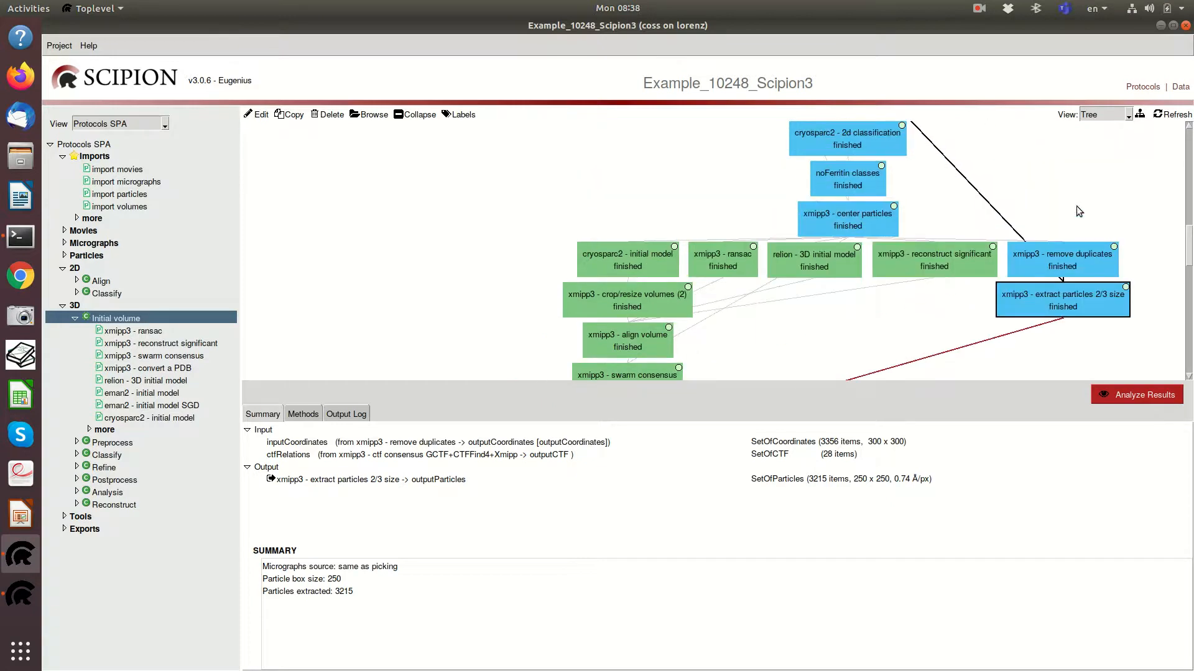
pyautogui.scroll(2, 927, 247)
pyautogui.scroll(4, 900, 245)
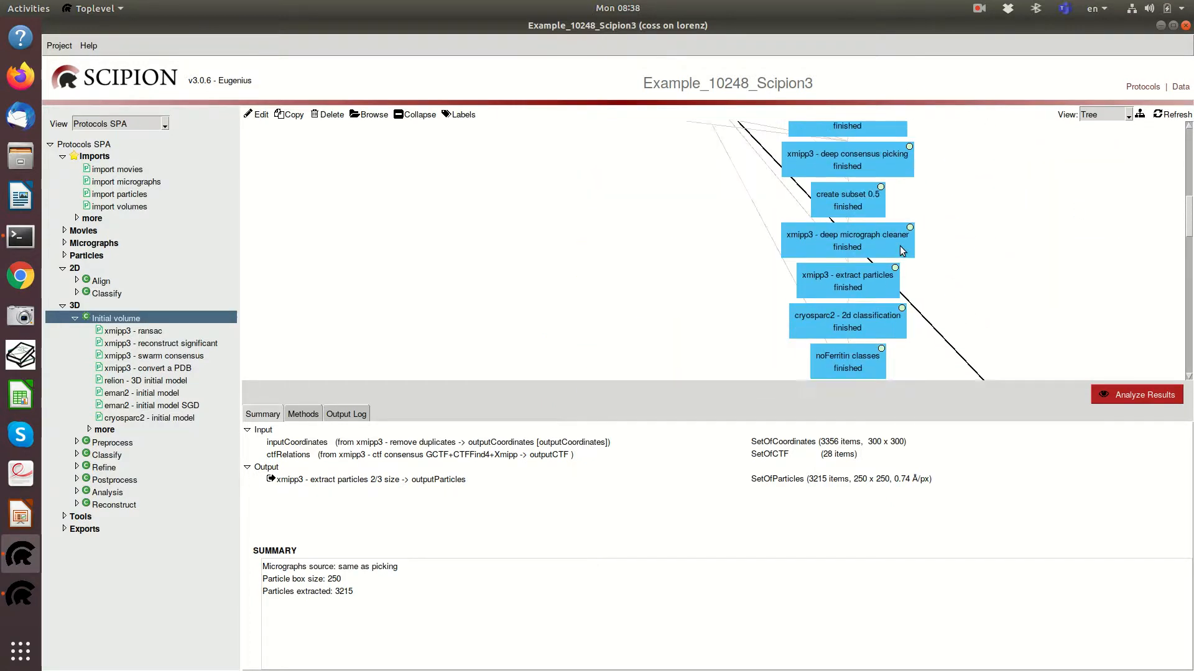
pyautogui.scroll(2, 900, 245)
pyautogui.scroll(-3, 886, 273)
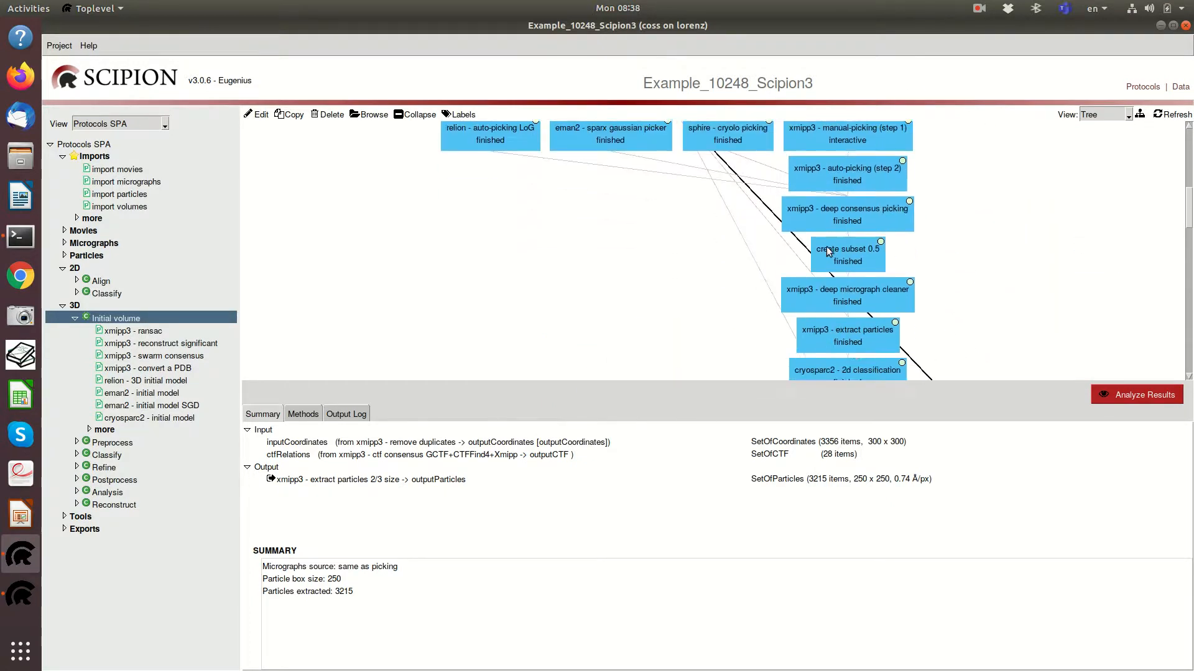
pyautogui.scroll(-6, 846, 317)
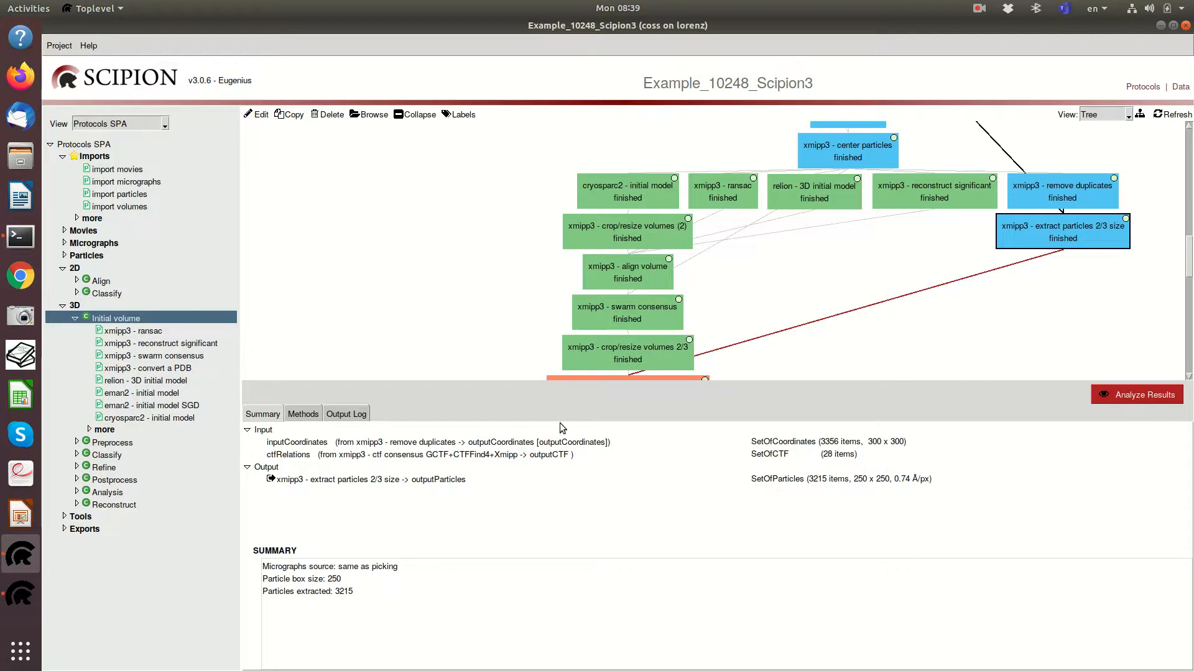
# Step: Inspect the xmipp3 - extract particles 2/3 size parameters, try the suggested particle box size, restore it to 250 px, and close without saving
pyautogui.click(258, 115)
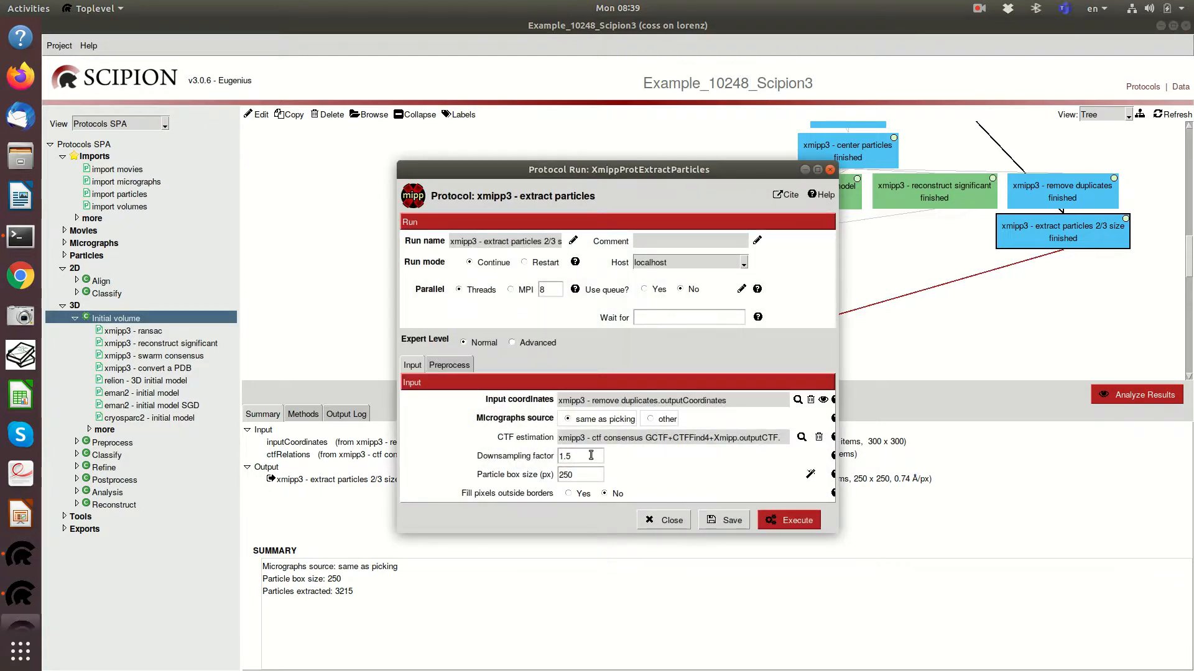
pyautogui.moveTo(589, 455); pyautogui.dragTo(545, 460)
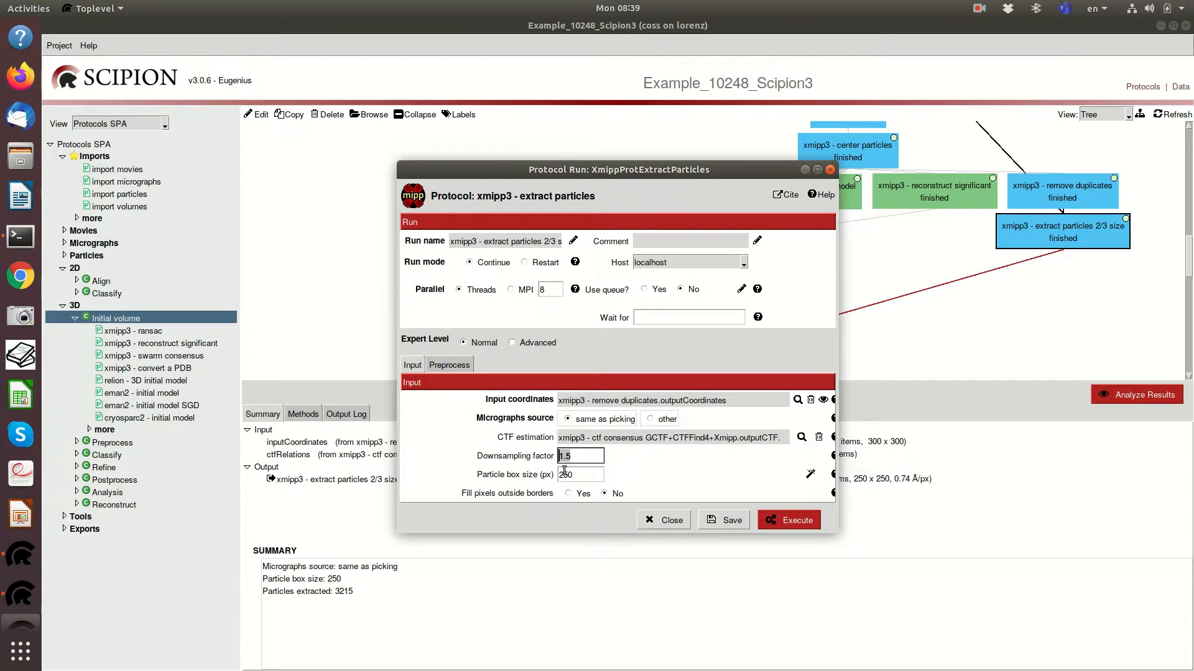
pyautogui.click(810, 474)
pyautogui.doubleClick(590, 475)
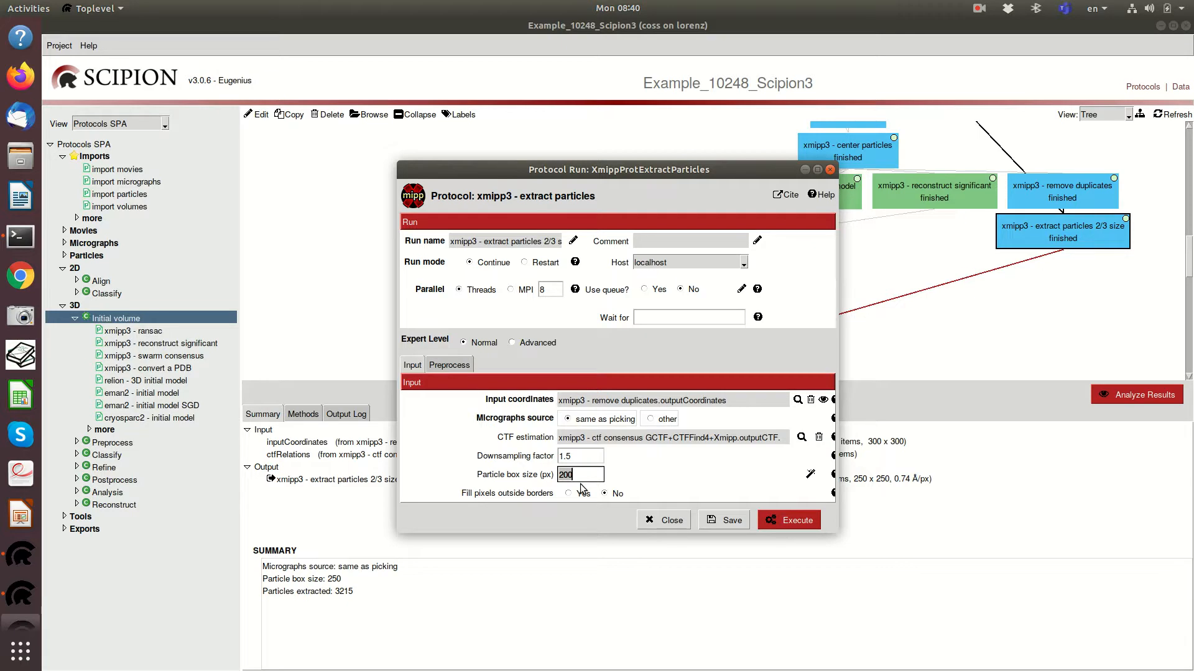
pyautogui.write('250')
pyautogui.click(660, 521)
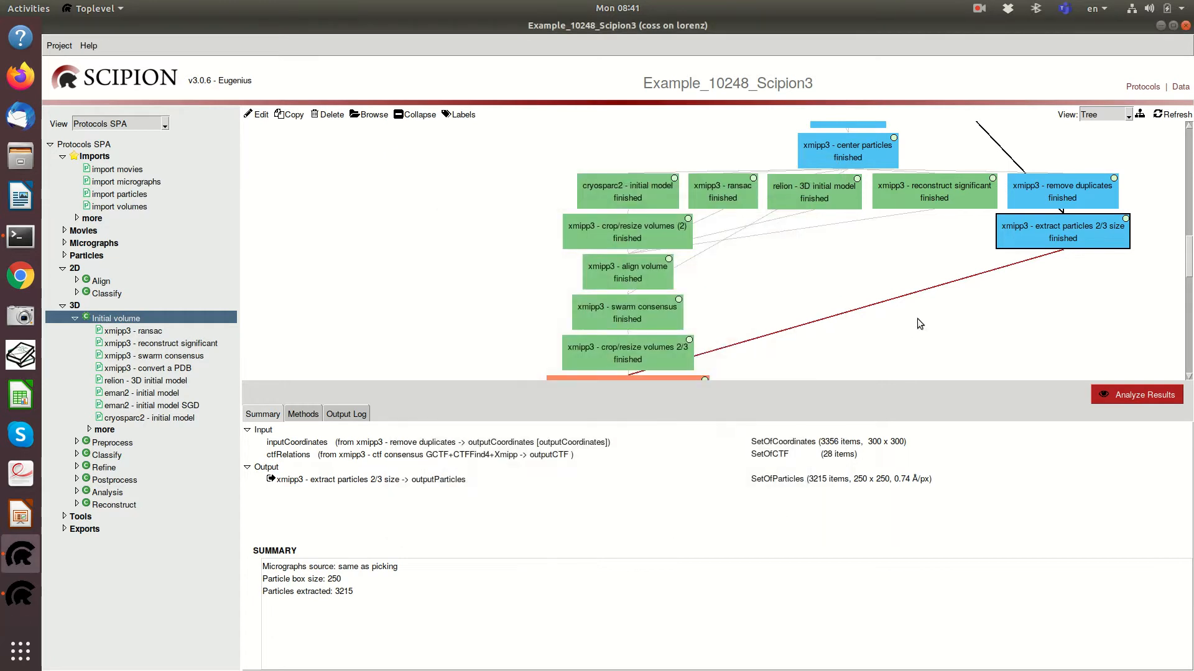
# Step: Compare the volume and particle sizes in the summaries of crop/resize volumes 2/3, swarm consensus and extract particles 2/3 size
pyautogui.scroll(-3, 825, 275)
pyautogui.scroll(2, 882, 270)
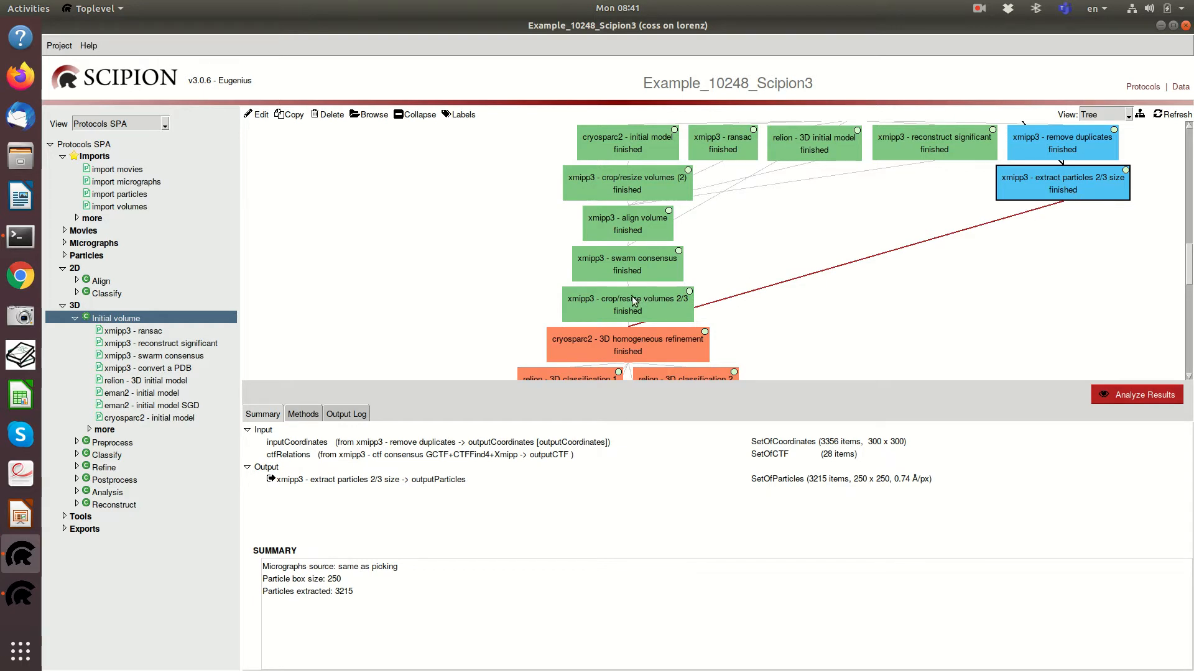
pyautogui.moveTo(635, 296)
pyautogui.click(641, 304)
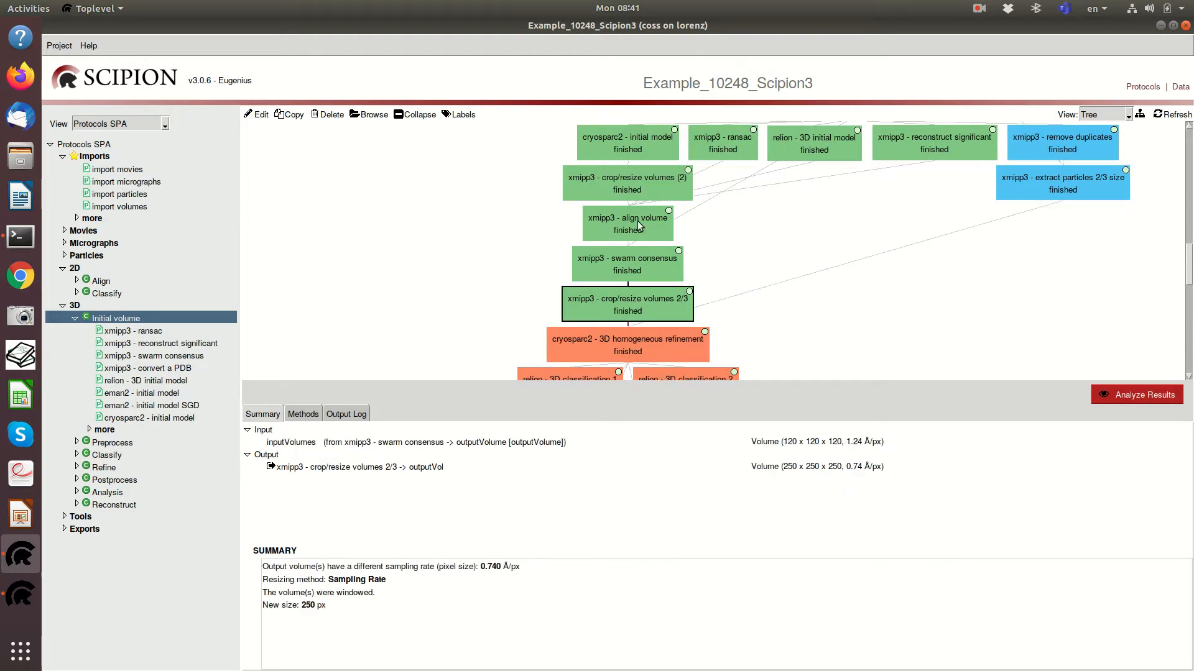
pyautogui.click(668, 274)
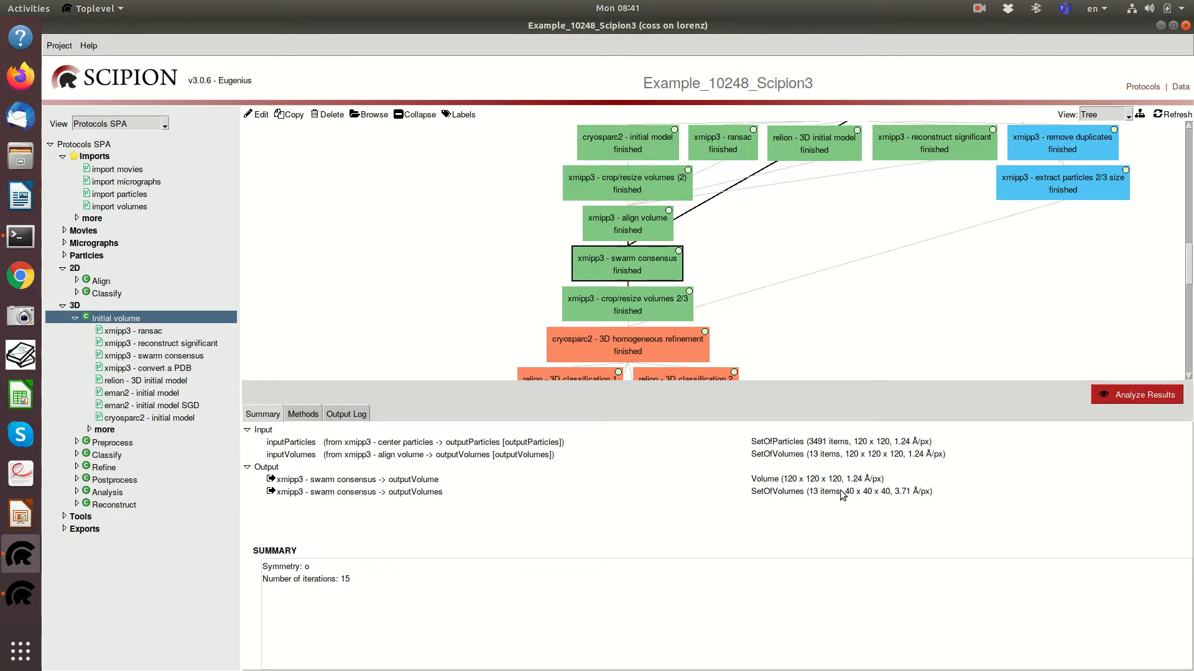
pyautogui.click(1081, 181)
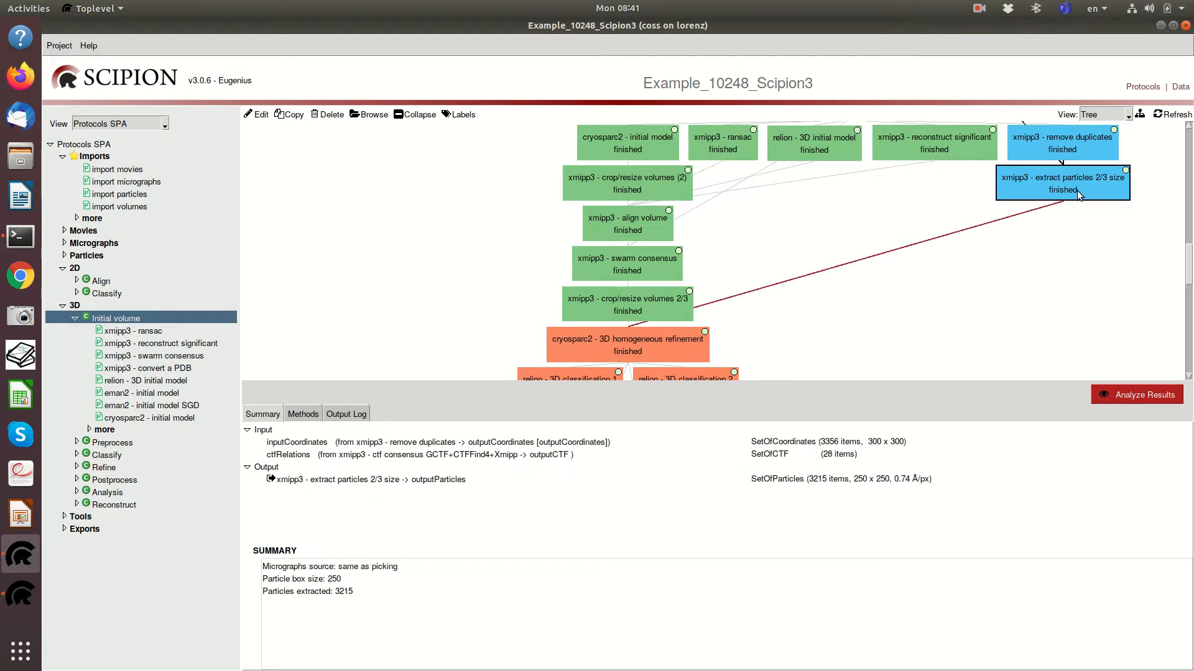
pyautogui.click(654, 268)
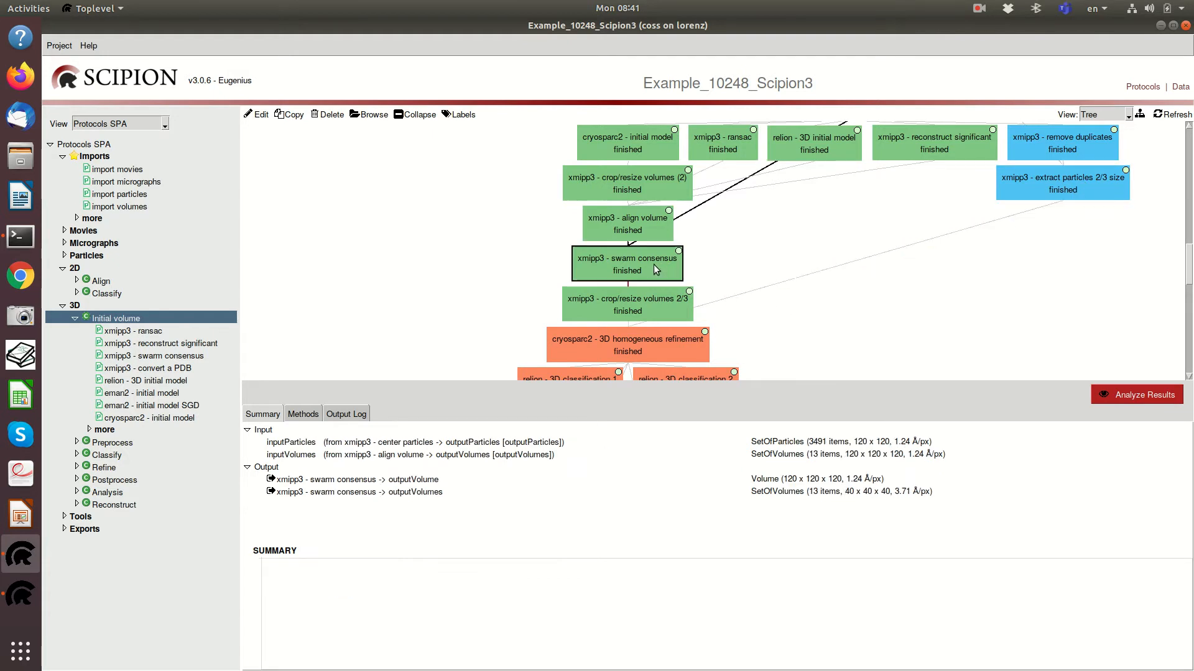
pyautogui.click(641, 307)
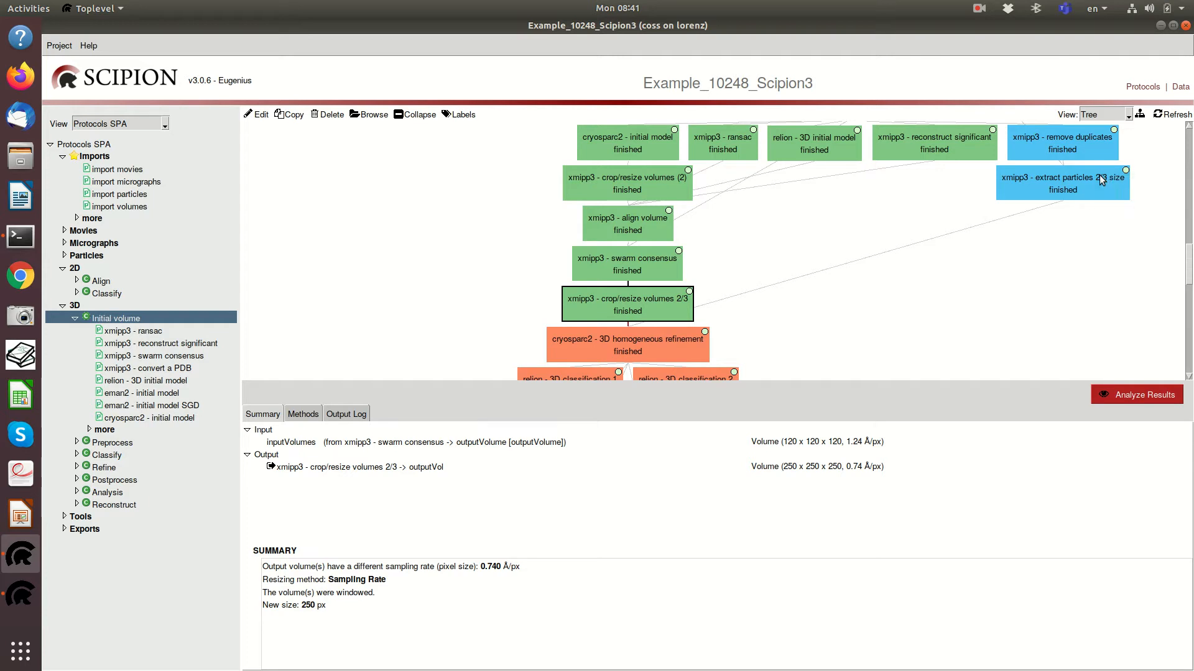
# Step: Review the resize and window parameters of xmipp3 - crop/resize volumes 2/3 and close its form
pyautogui.moveTo(1098, 178)
pyautogui.click(255, 116)
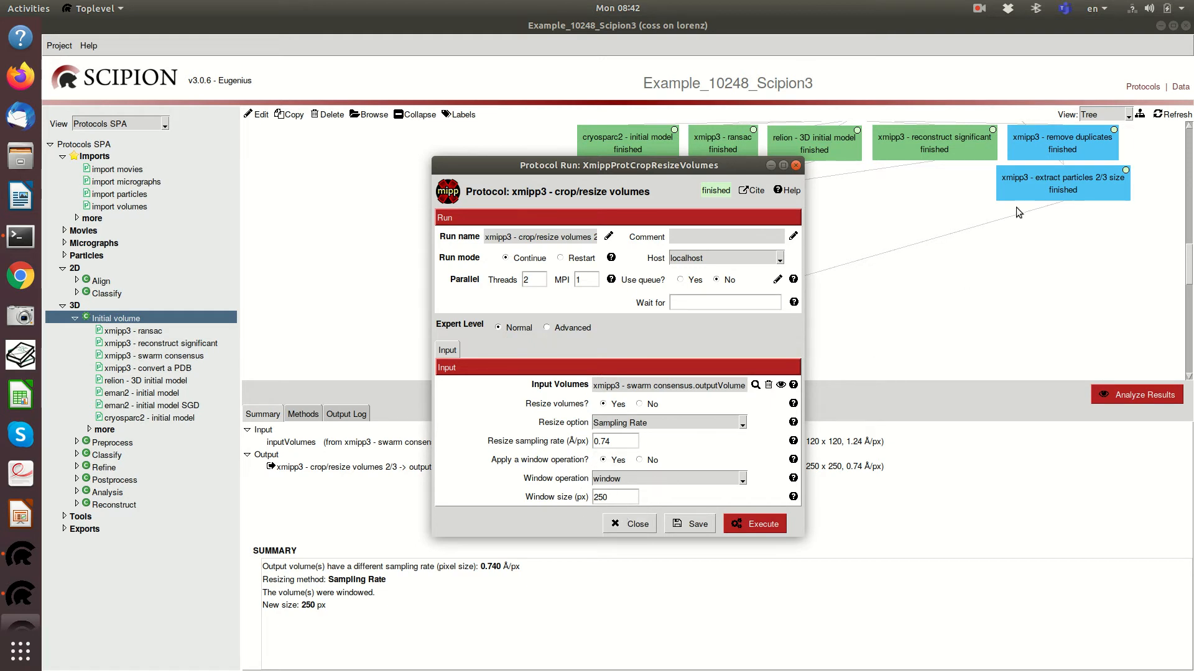
pyautogui.click(624, 527)
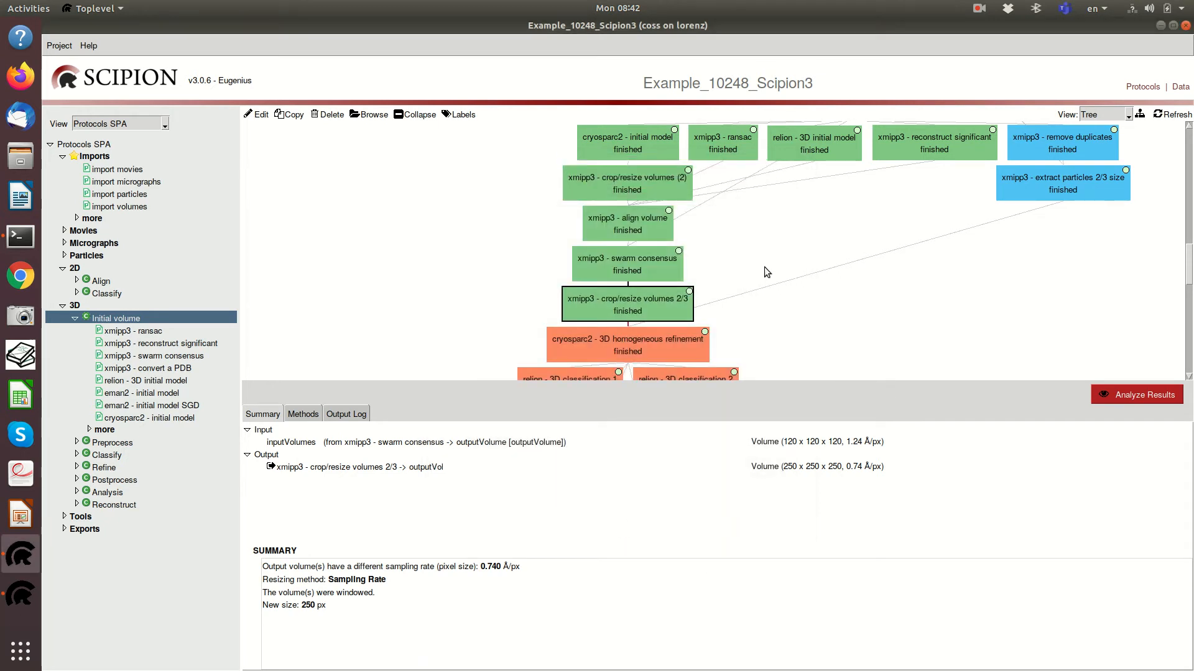
# Step: Check the output particles of extract particles 2/3 size against the output volume of crop/resize volumes 2/3
pyautogui.scroll(-2, 801, 273)
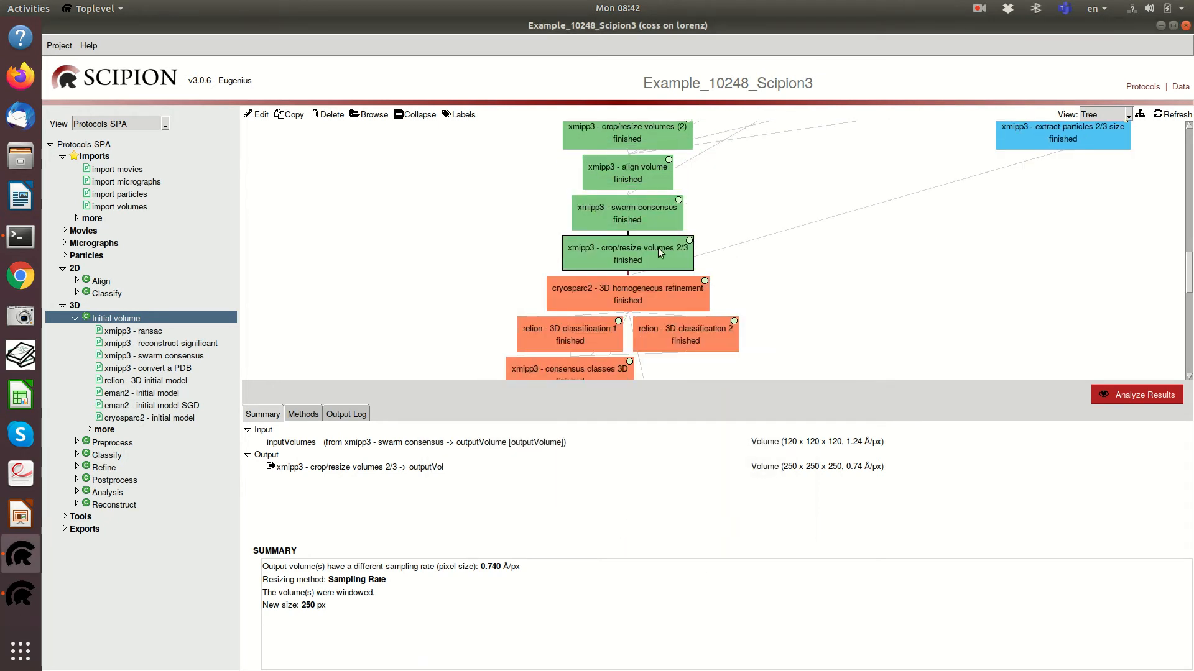
pyautogui.click(1059, 140)
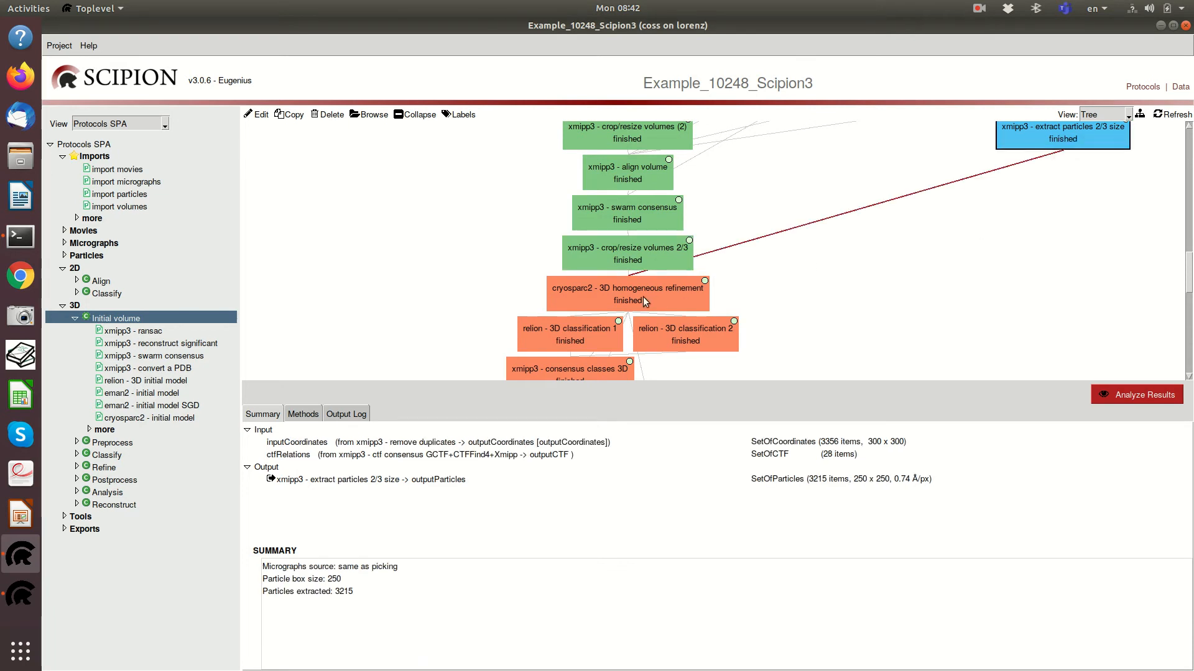
pyautogui.click(633, 260)
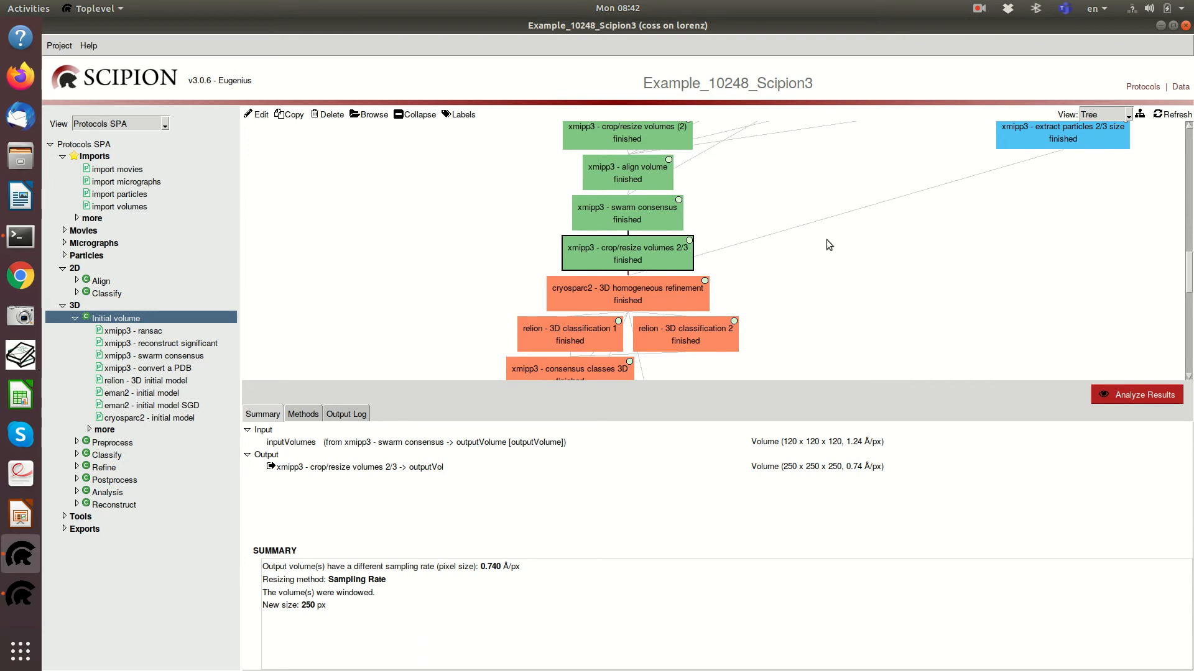
# Step: Look over the 3D classification and refinement protocols downstream of crop/resize volumes 2/3, up to multireference alignability
pyautogui.scroll(-3, 740, 263)
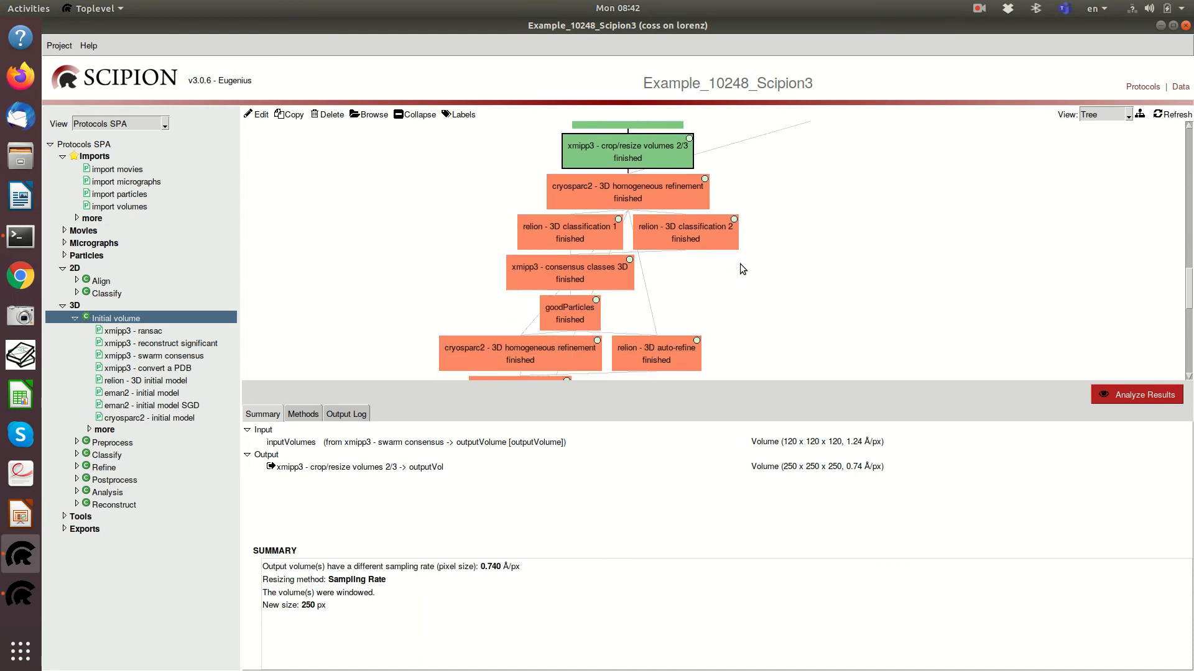
pyautogui.scroll(-2, 739, 264)
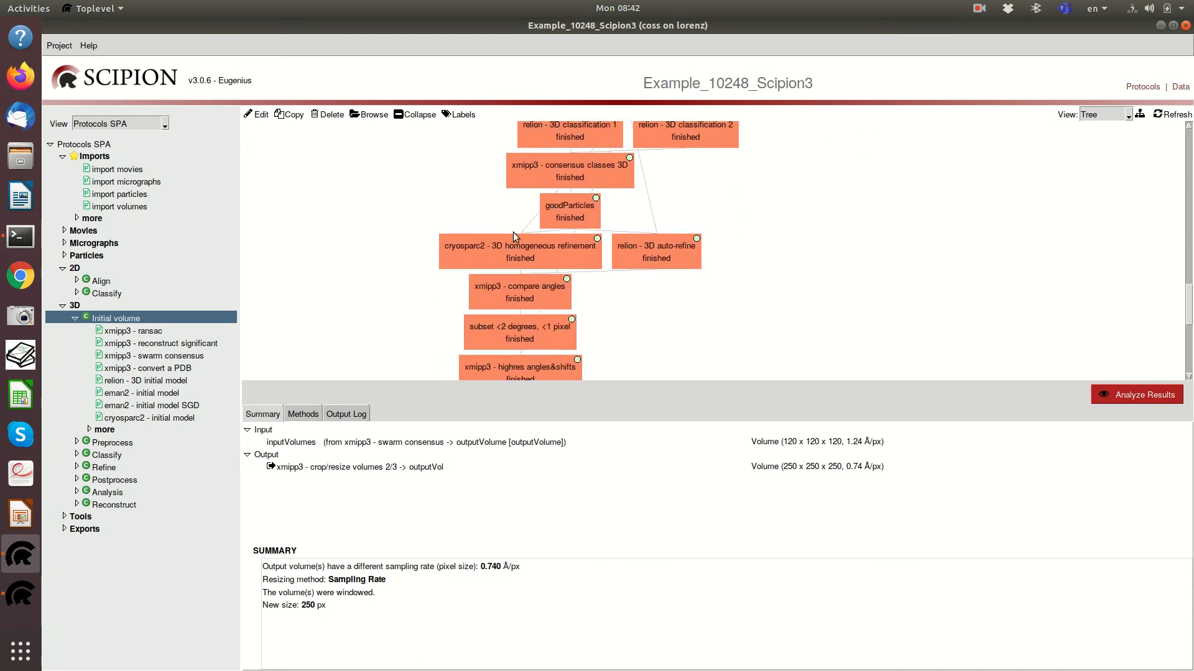
pyautogui.scroll(3, 872, 225)
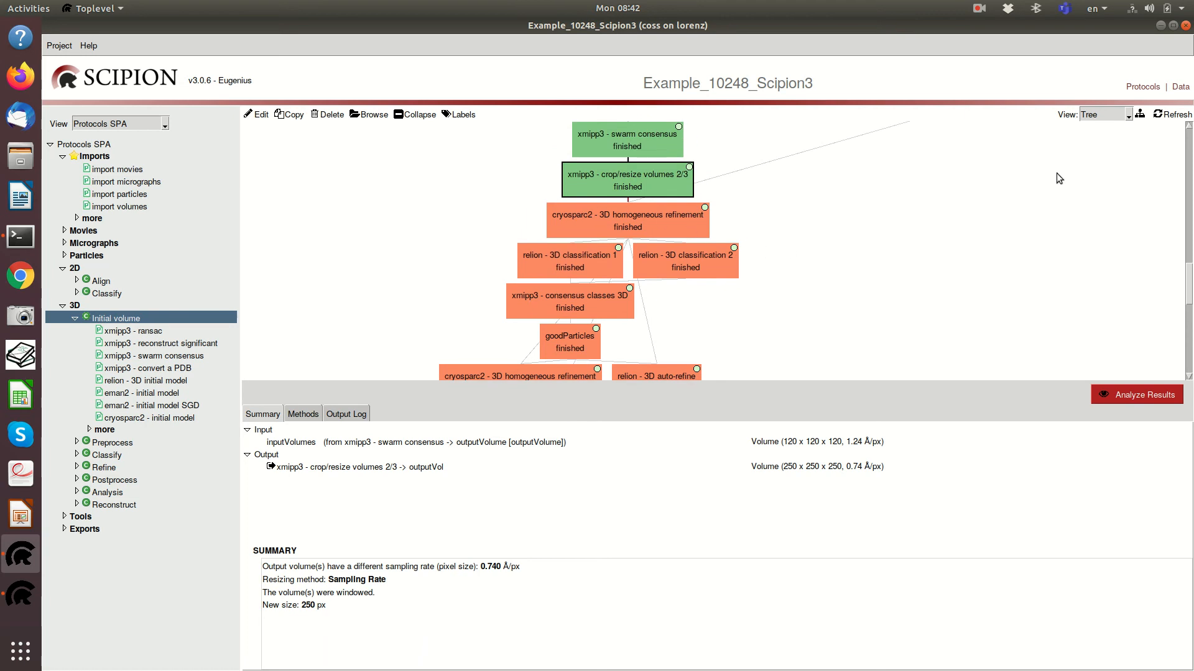
pyautogui.scroll(2, 1022, 154)
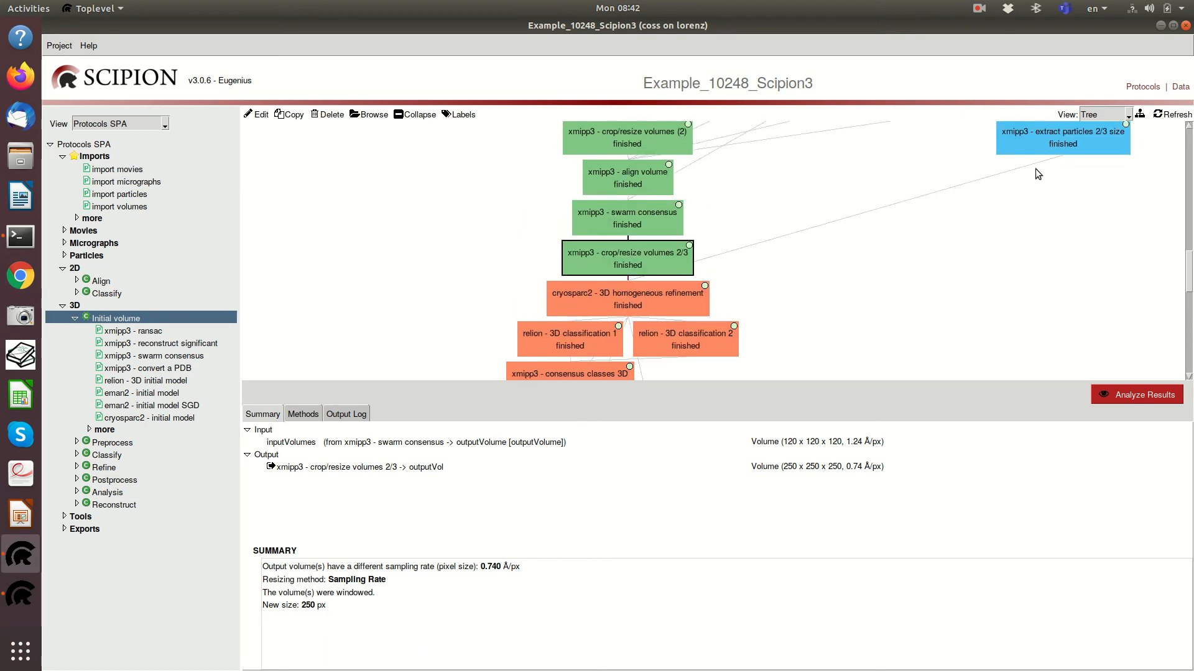
pyautogui.scroll(-4, 878, 214)
pyautogui.scroll(-3, 587, 277)
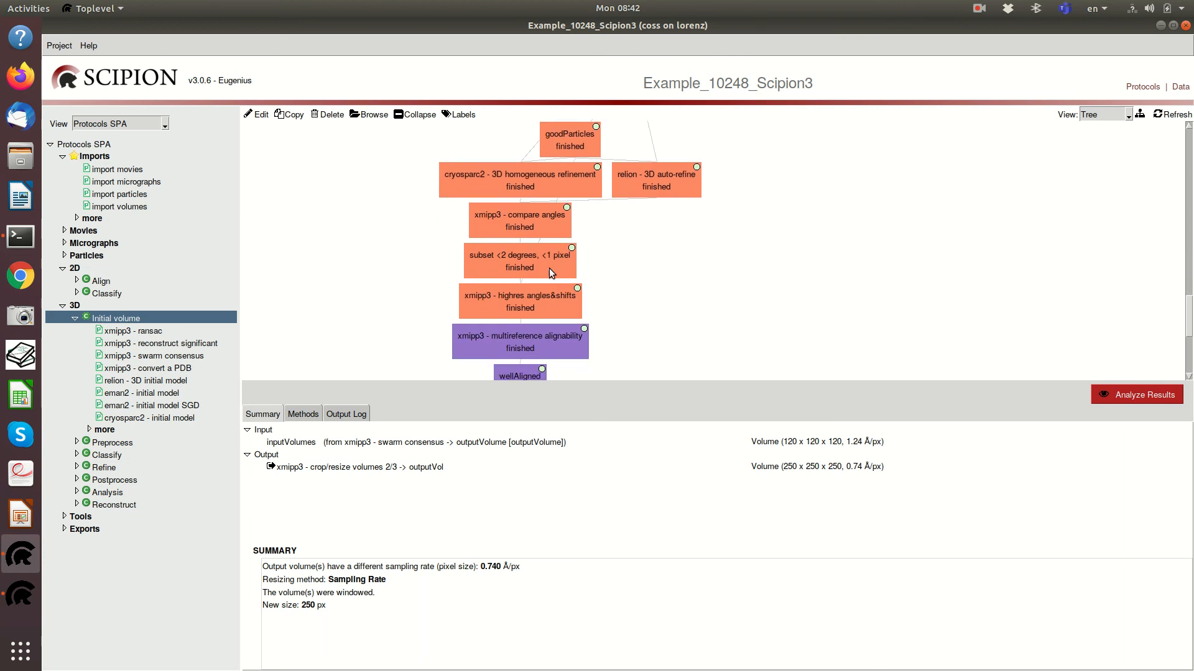